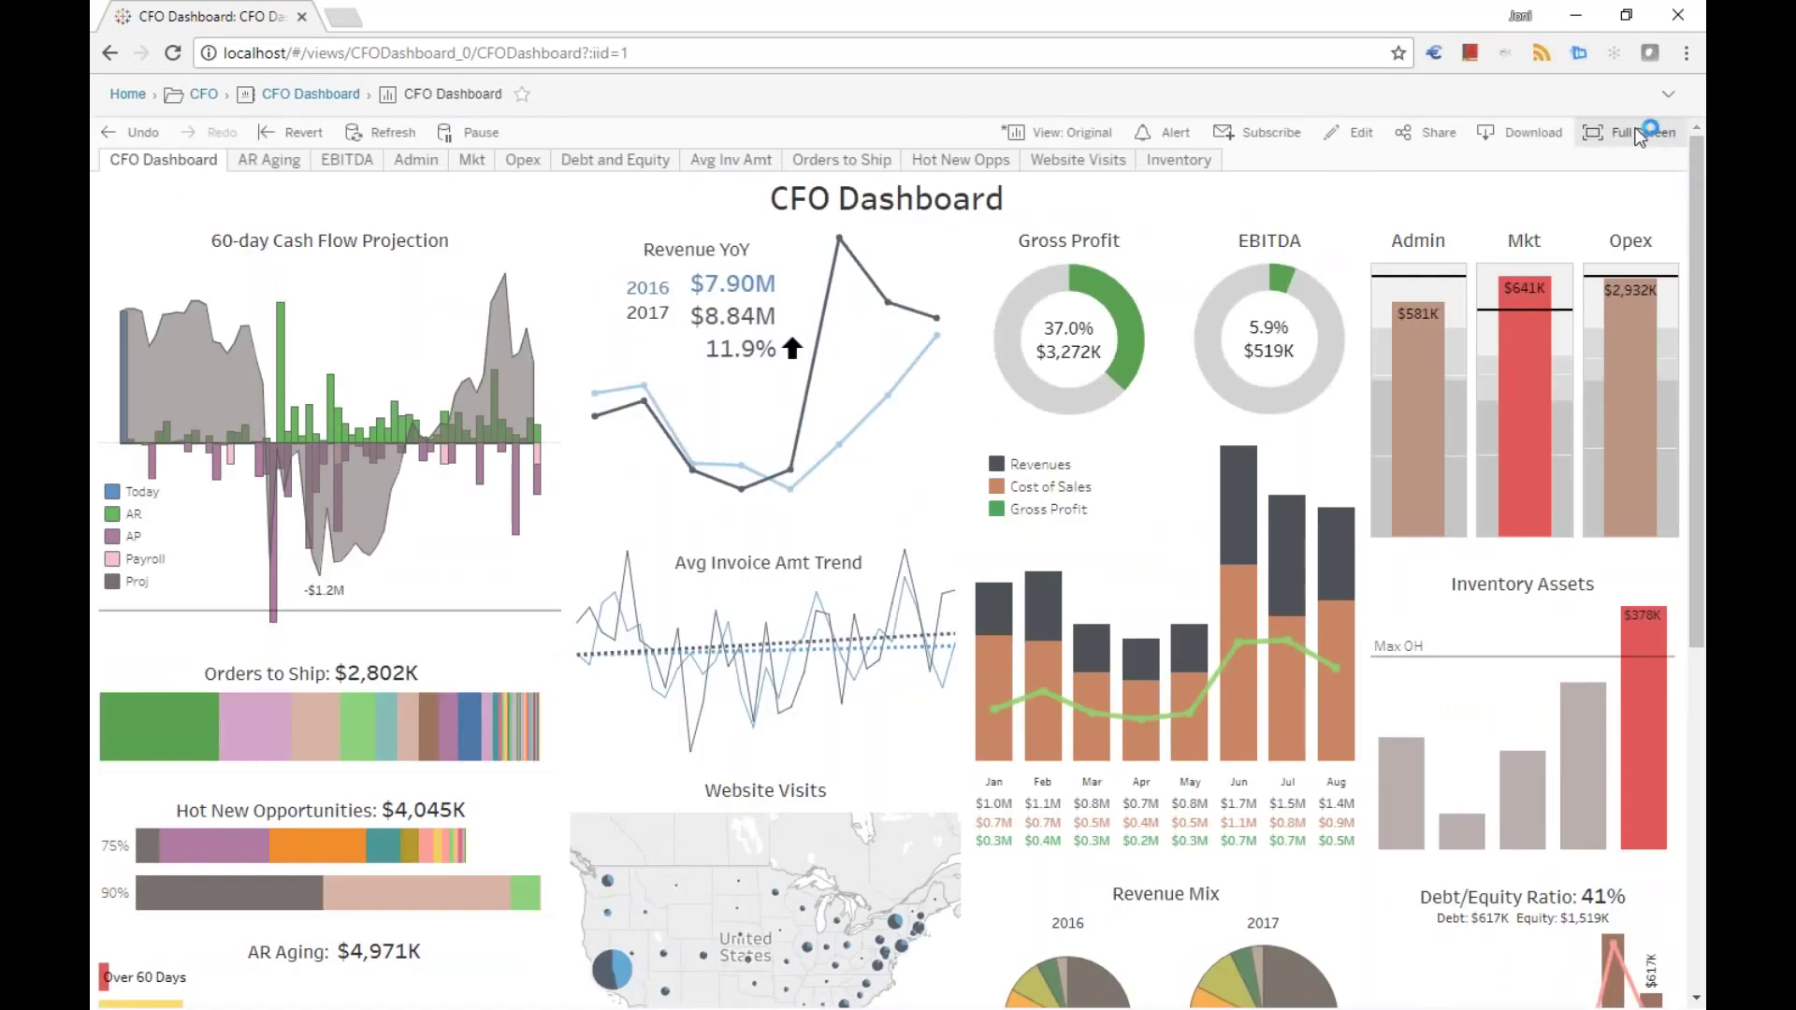
Step: Switch the CFO Dashboard to full-screen view
left_click(1630, 132)
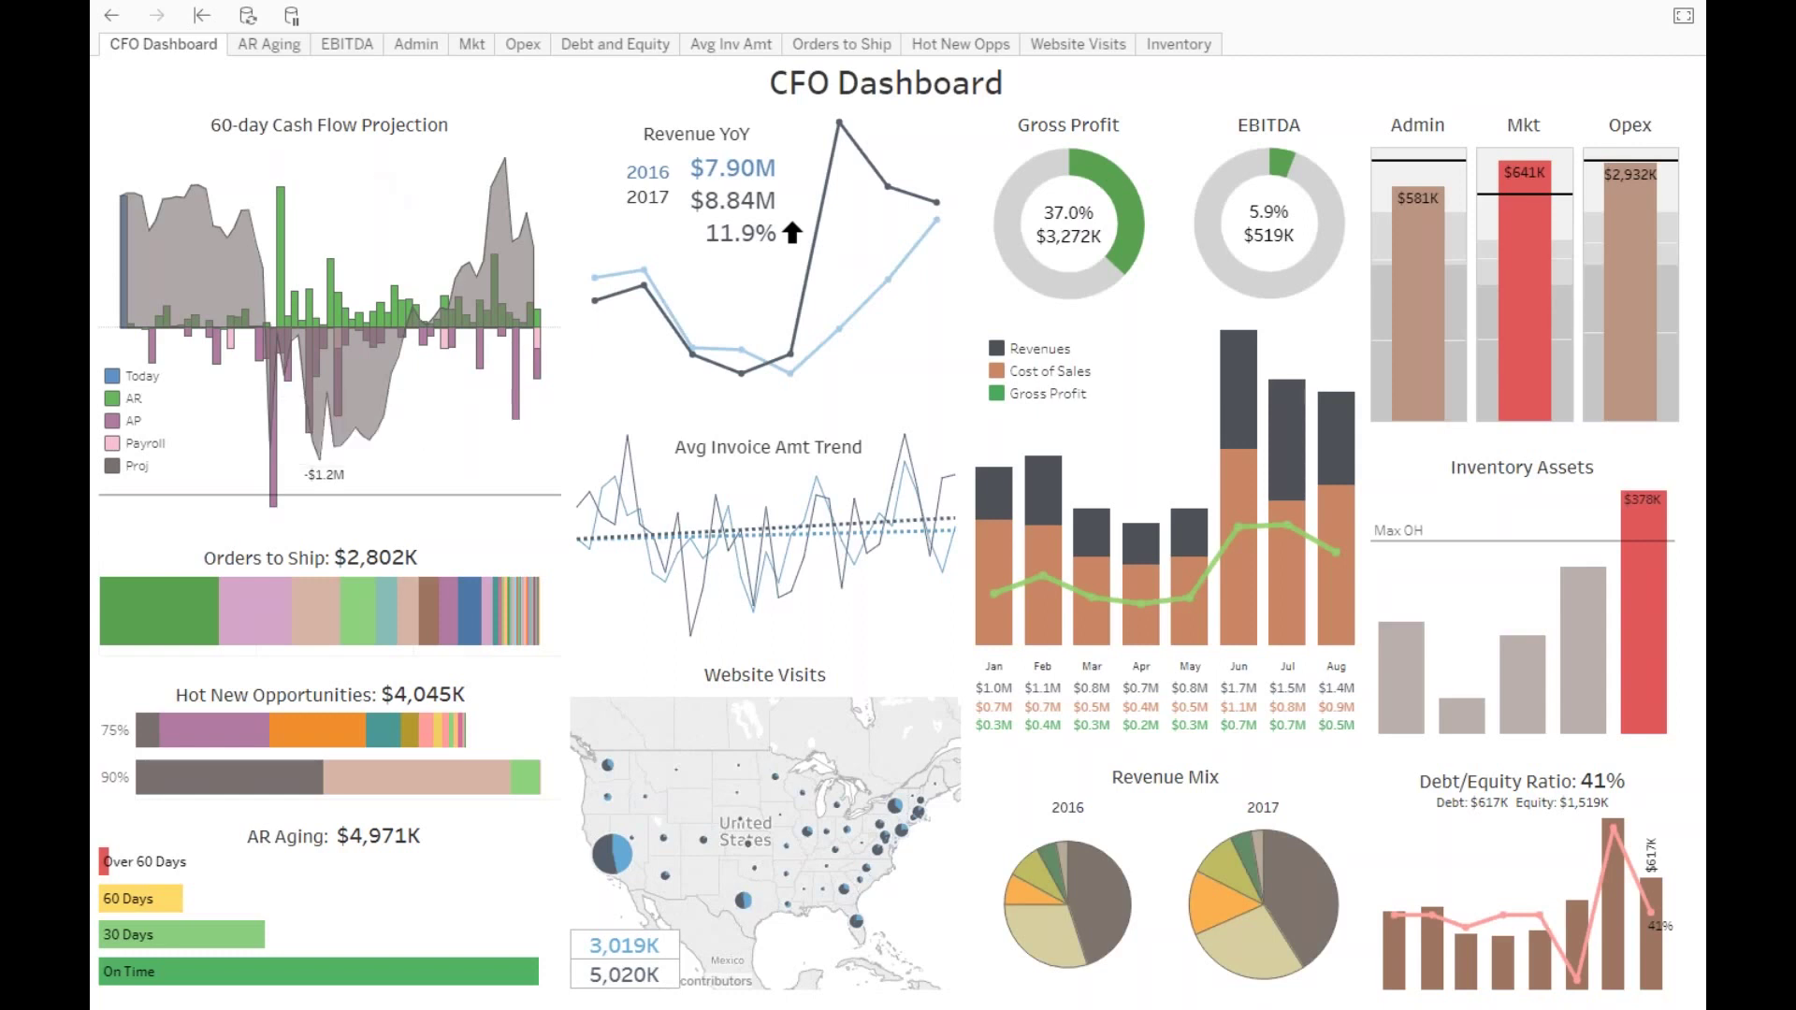
left_click(112, 377)
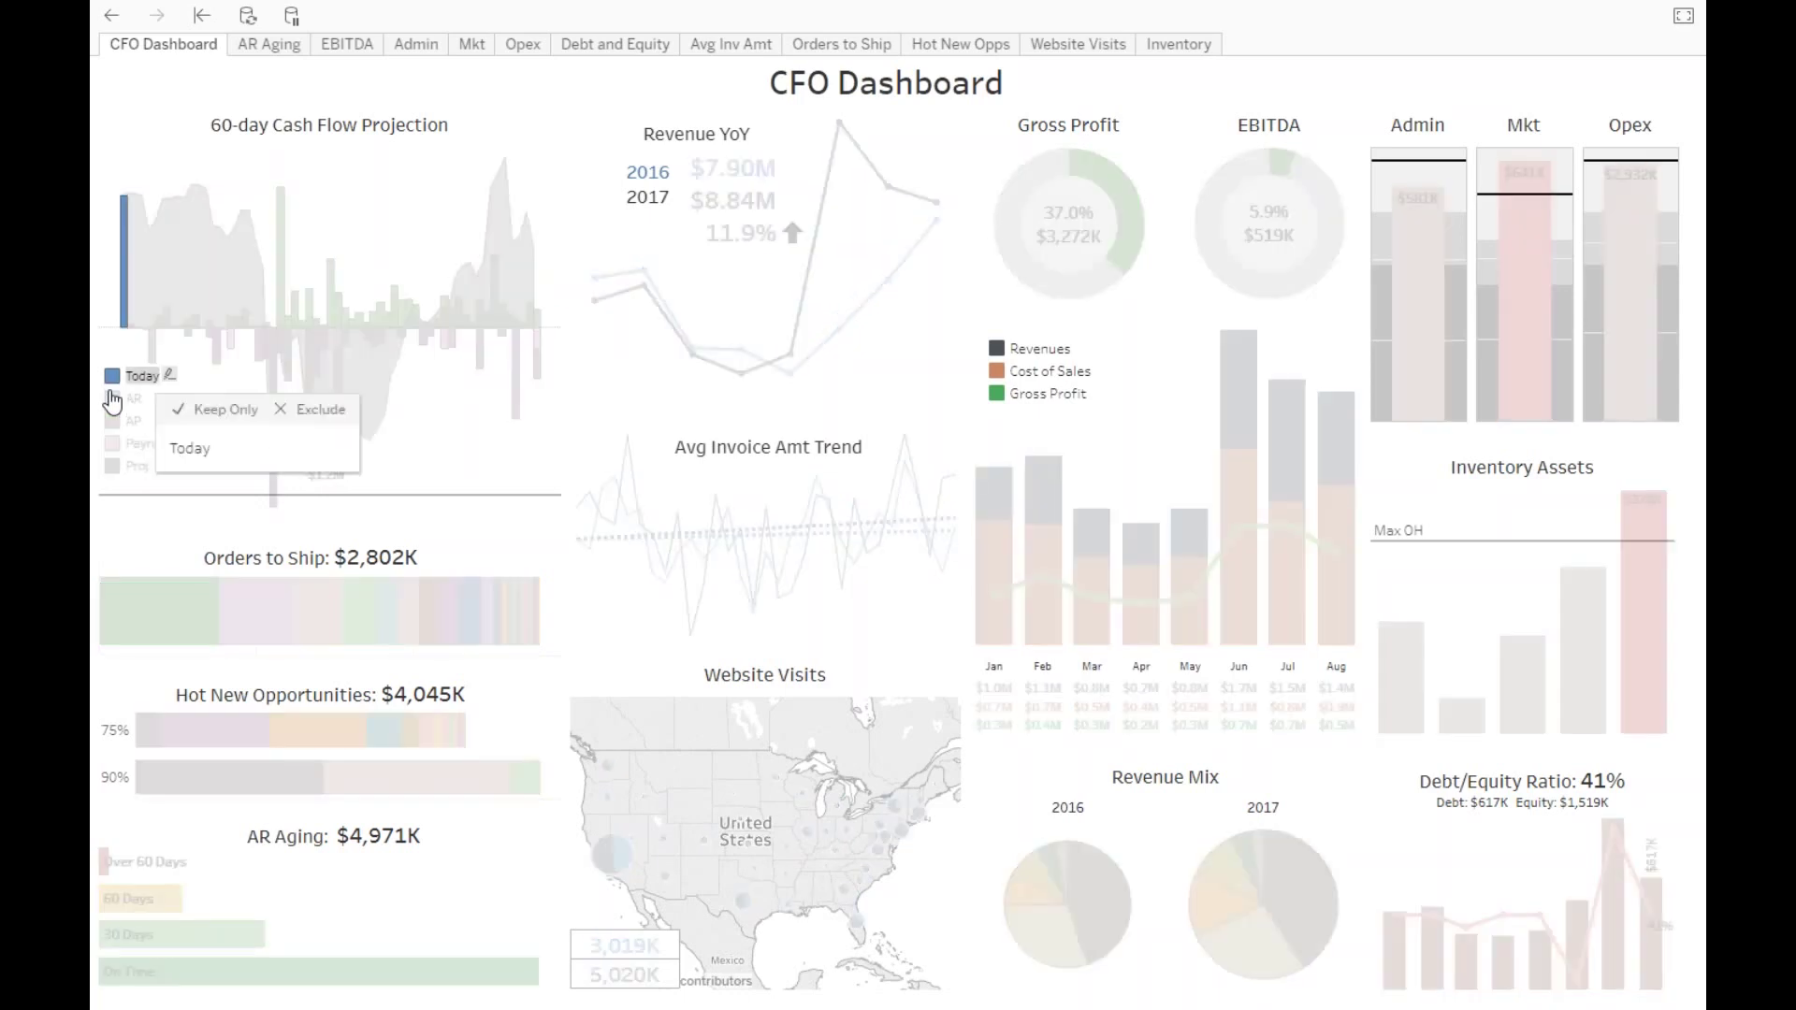
left_click(112, 410)
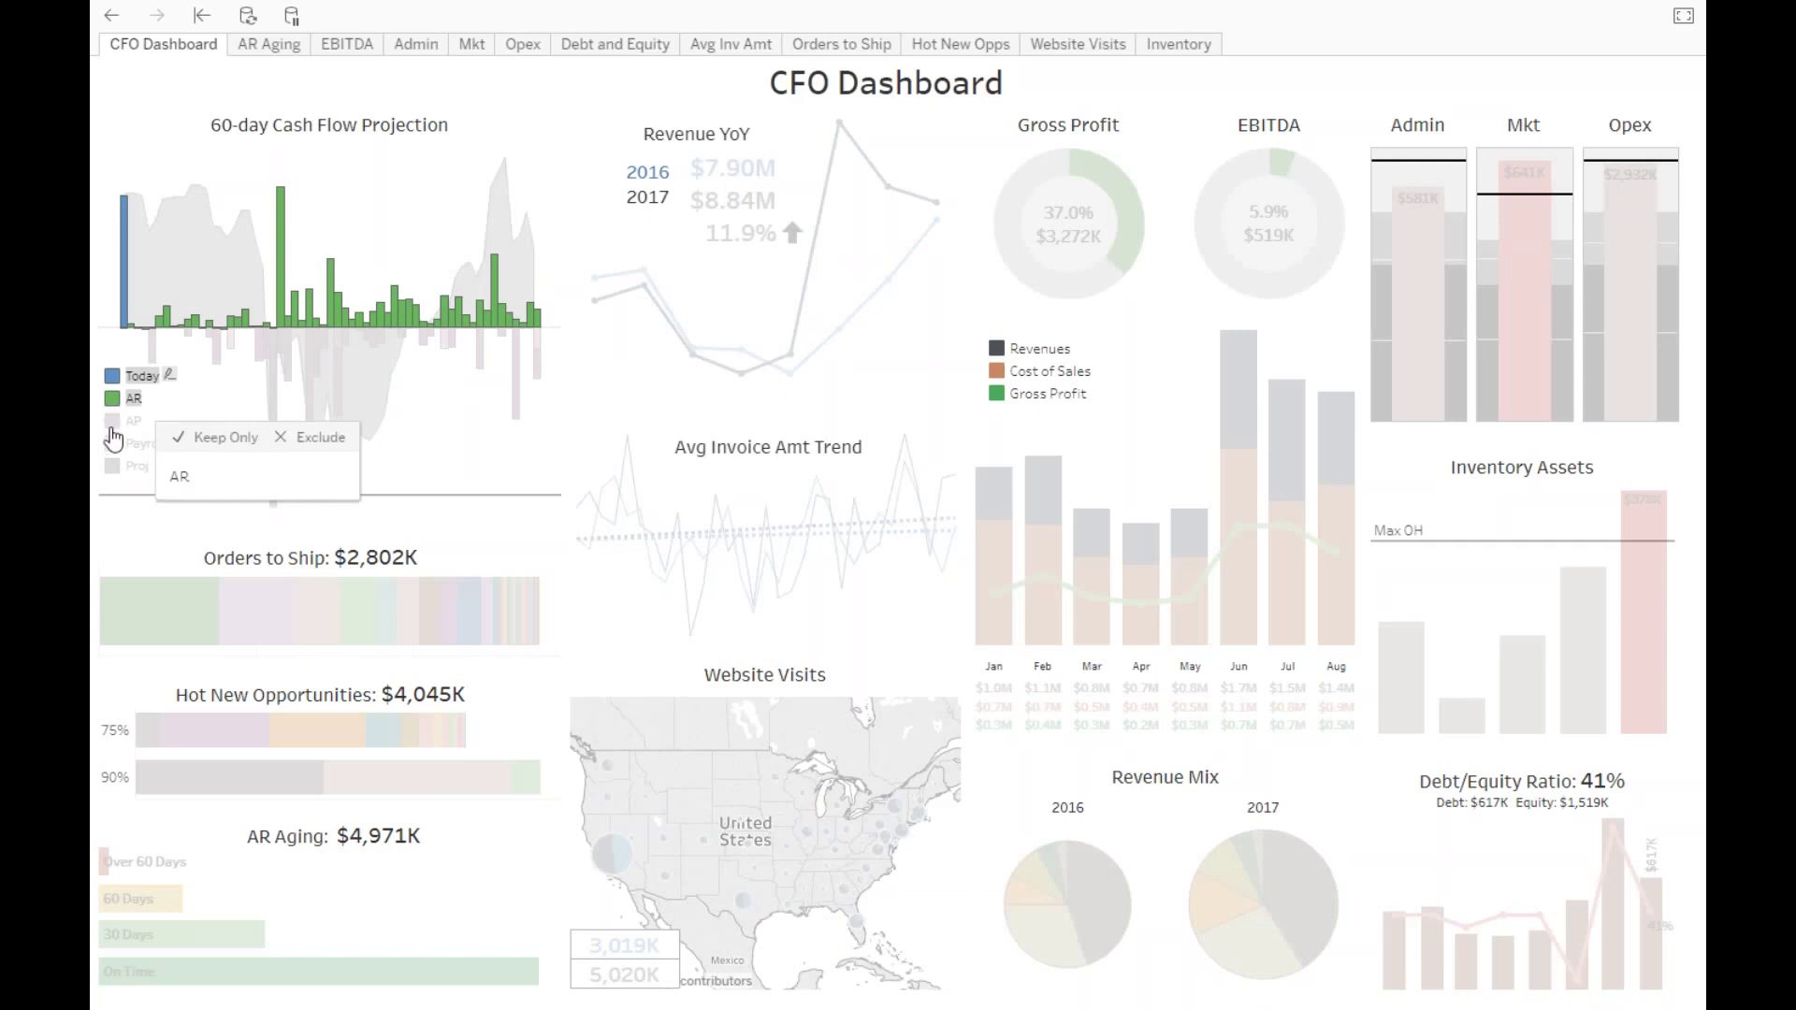
left_click(114, 446, "ctrl")
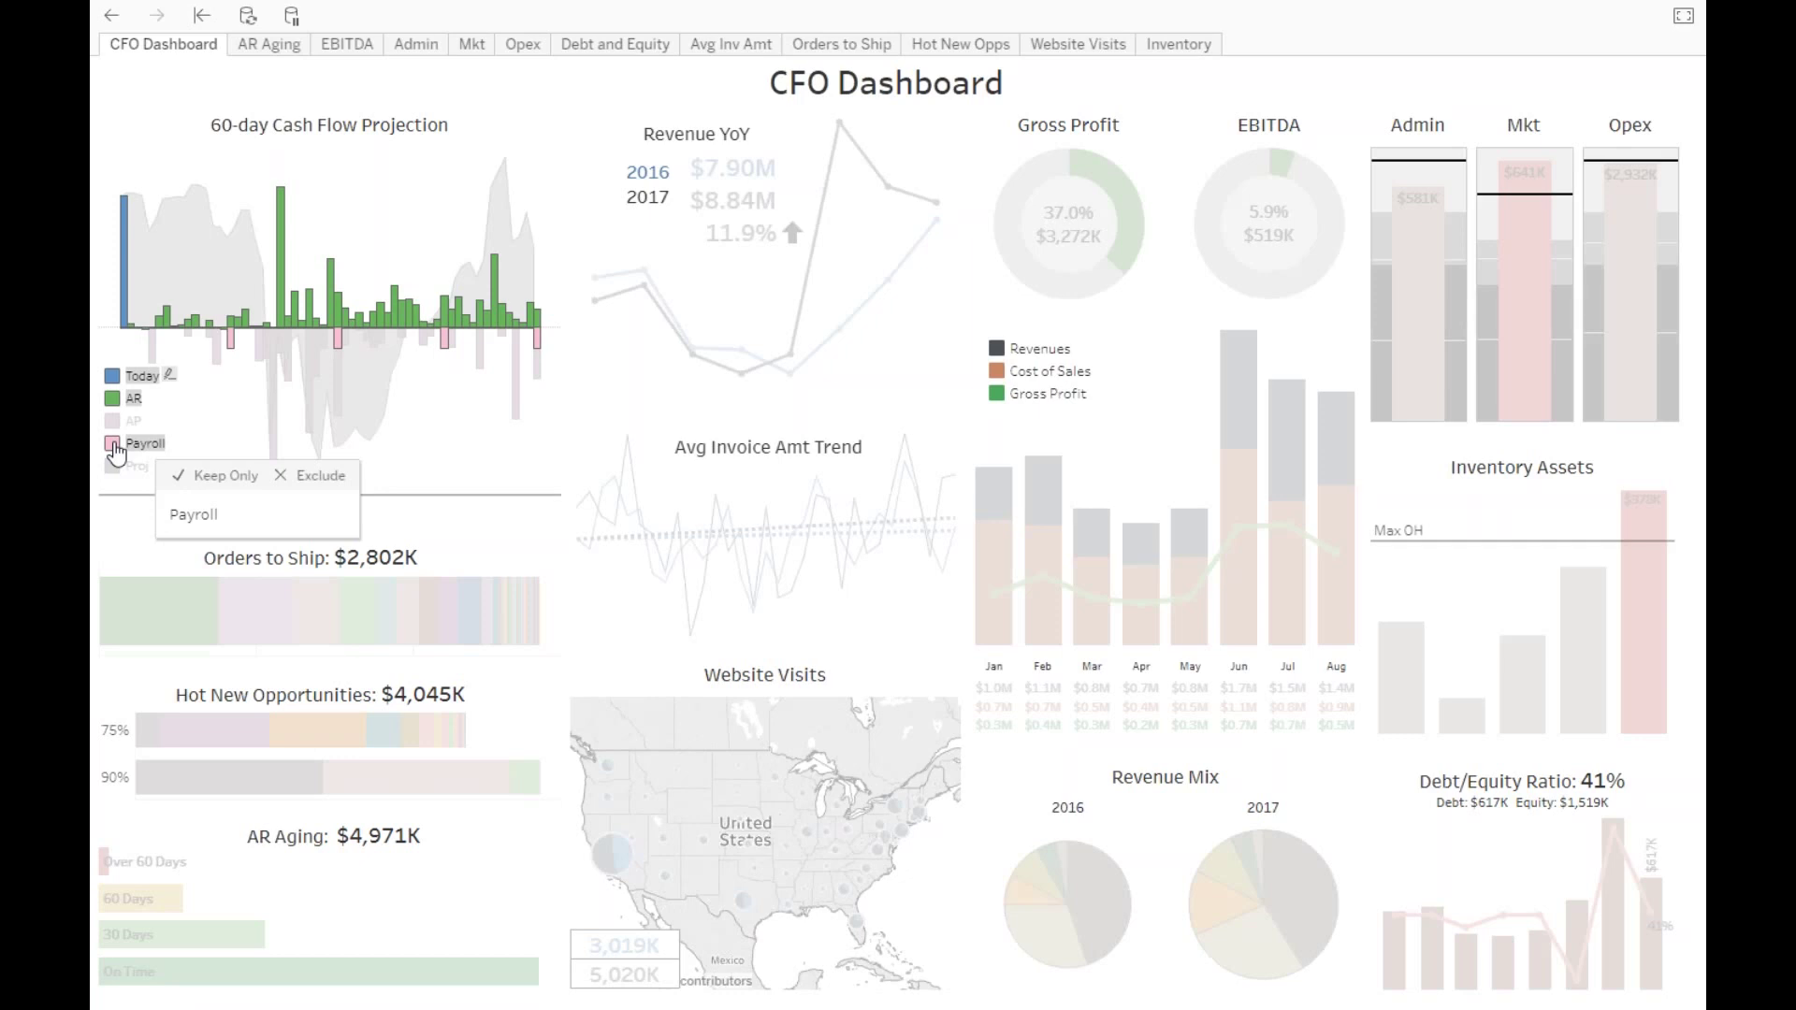
left_click(114, 425, "ctrl")
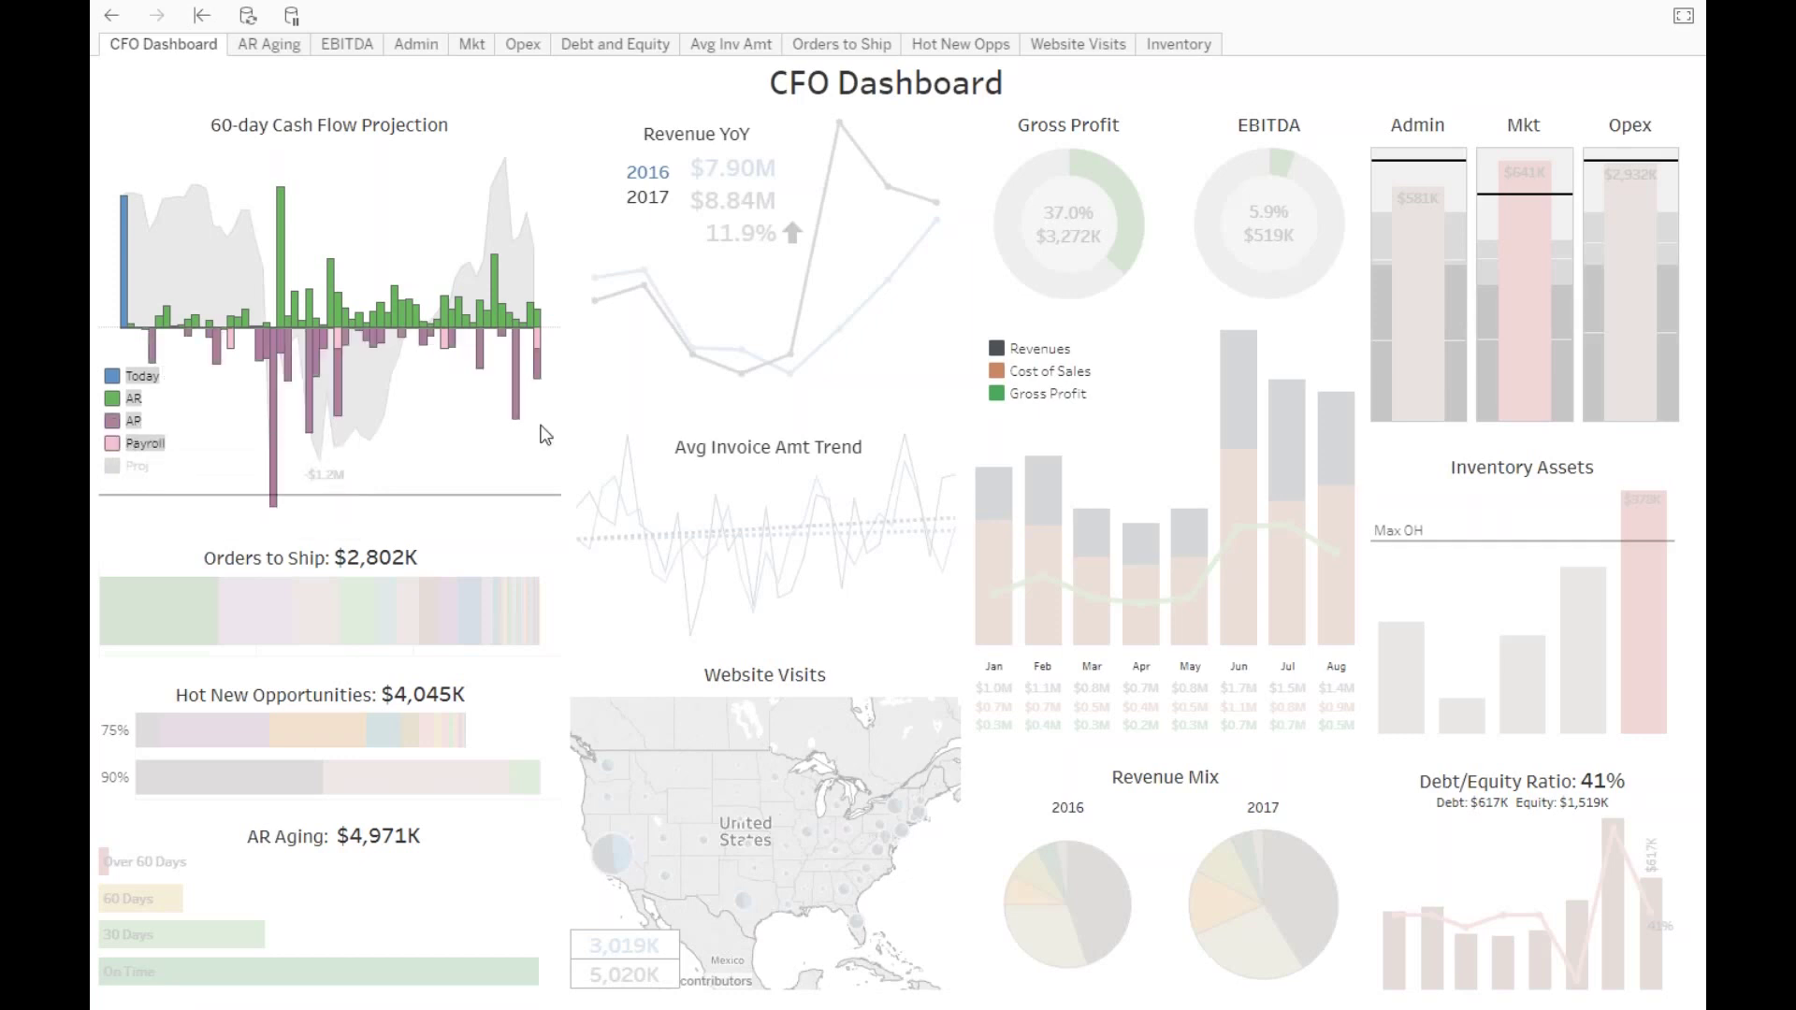
mouse_move(521, 393)
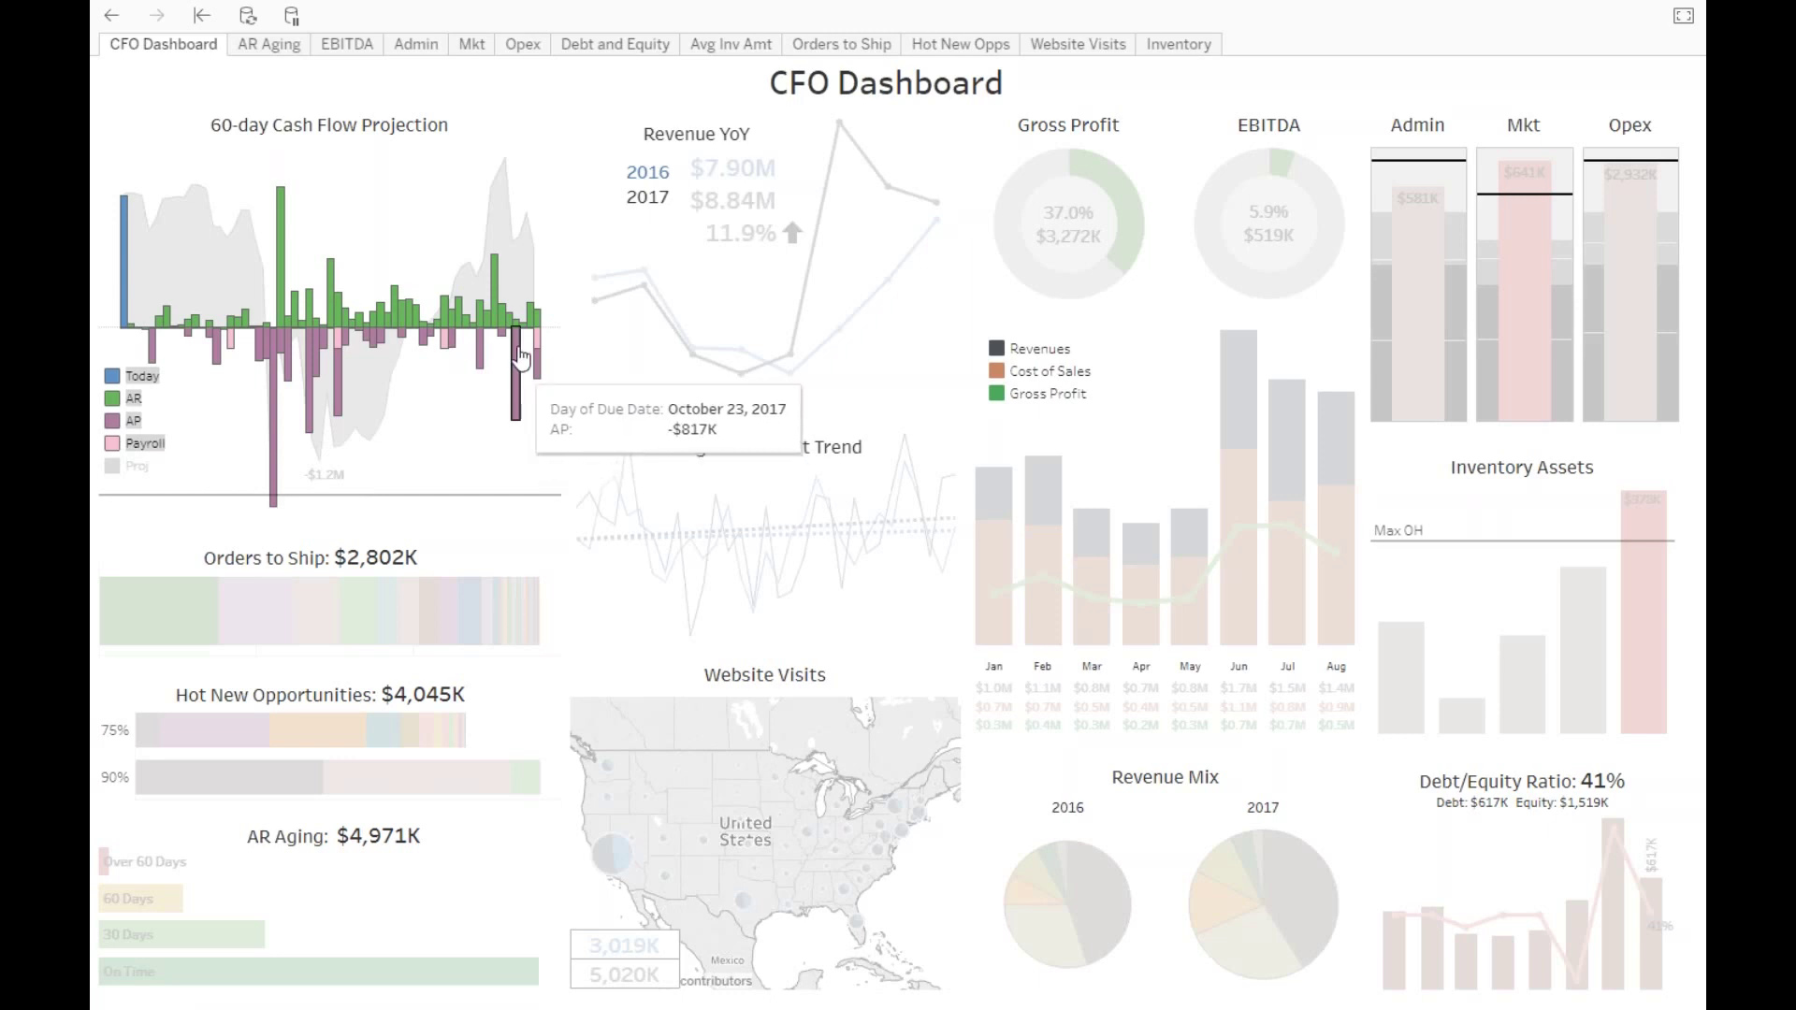
mouse_move(452, 351)
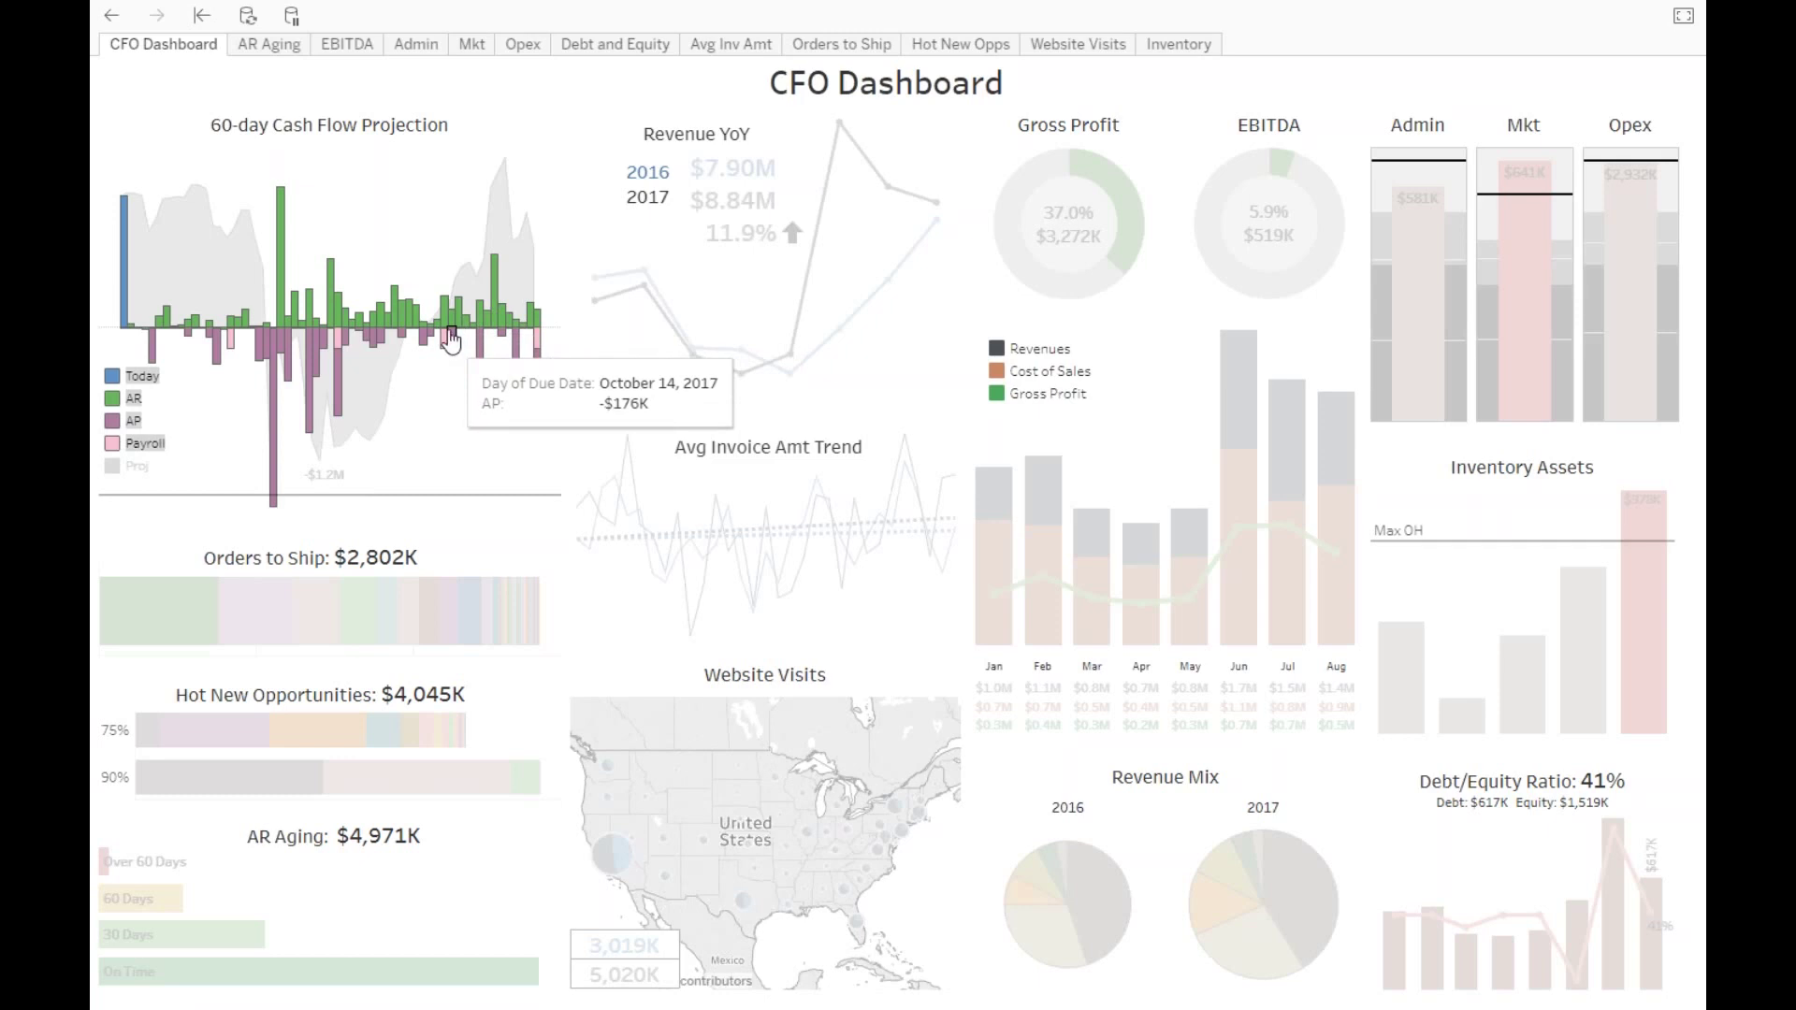
mouse_move(377, 341)
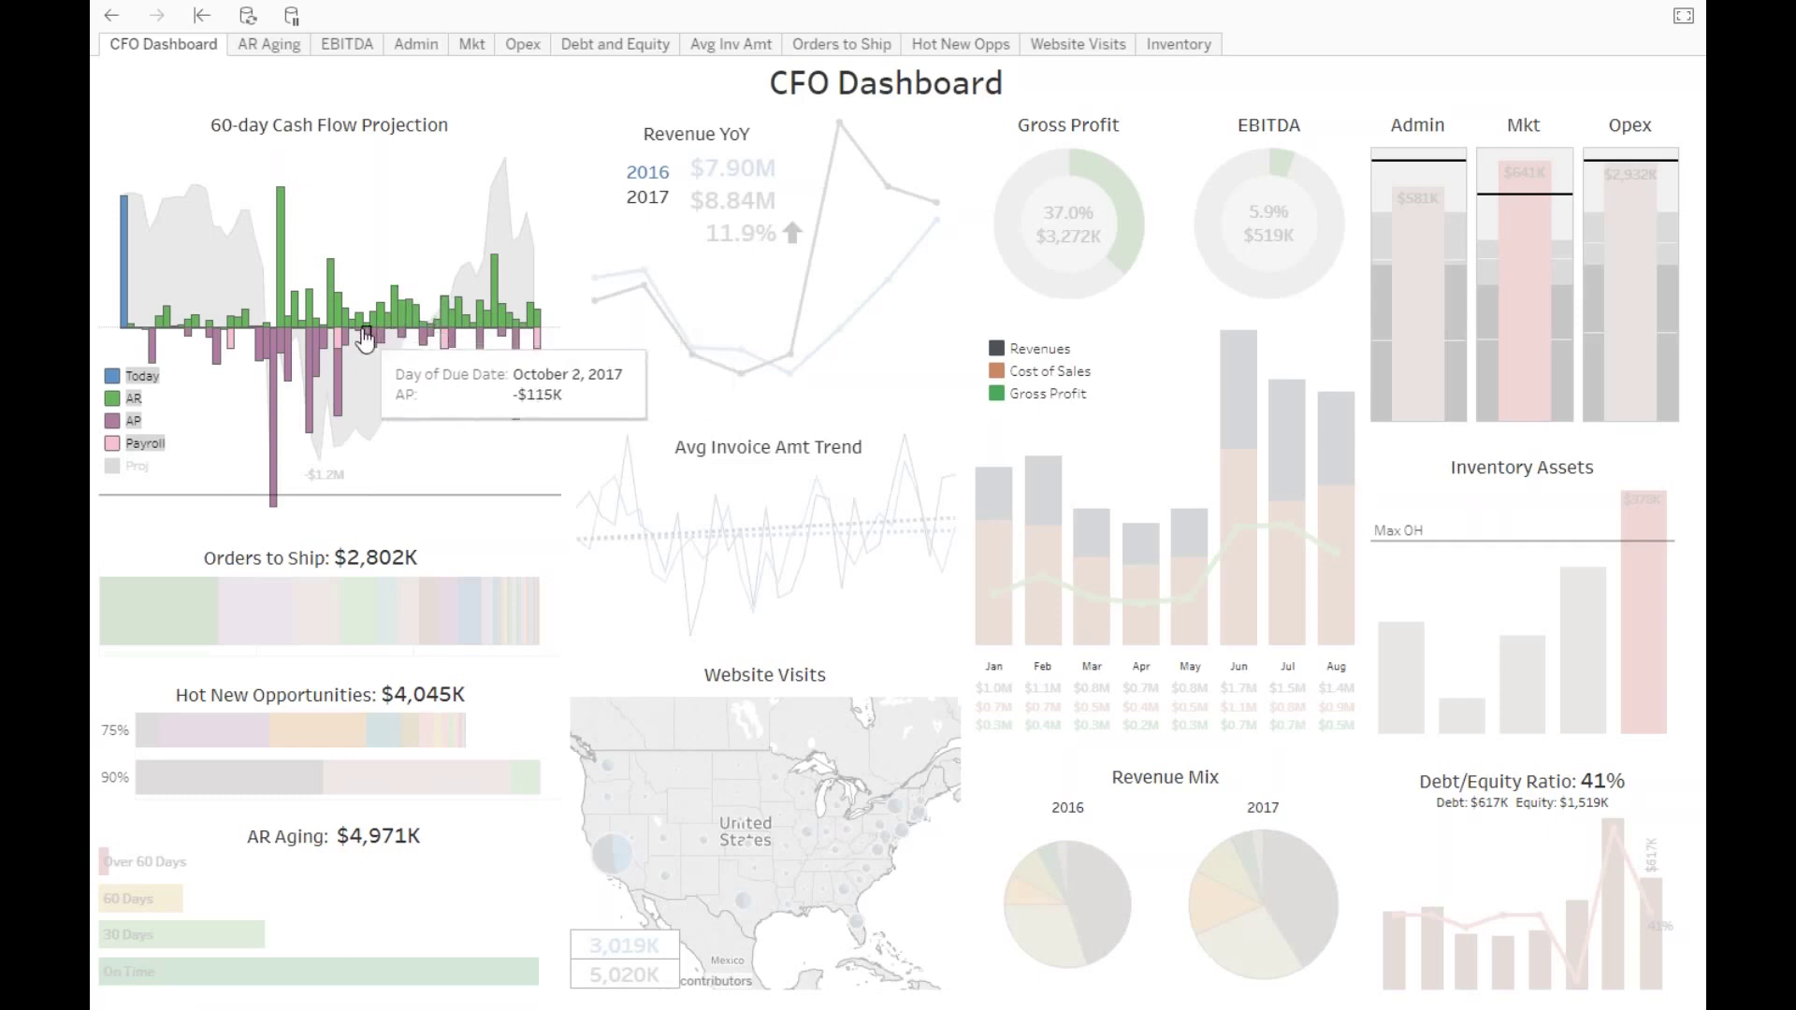
mouse_move(323, 328)
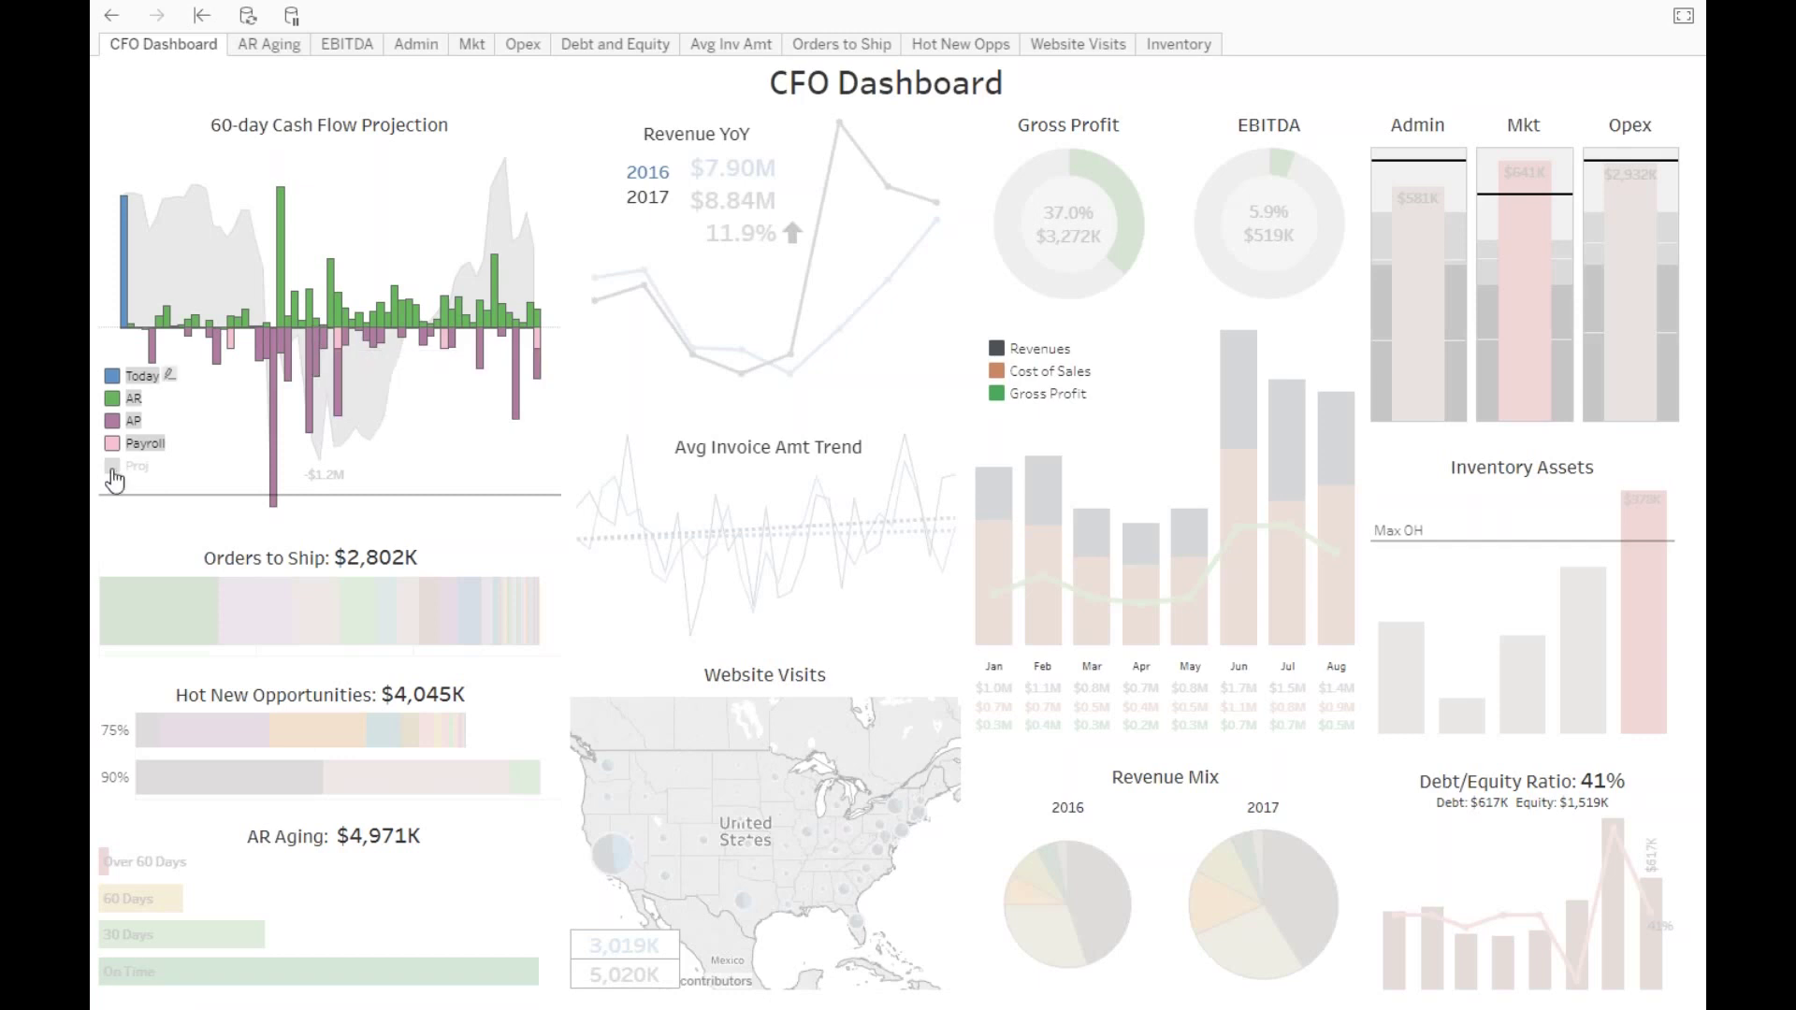
left_click(113, 467)
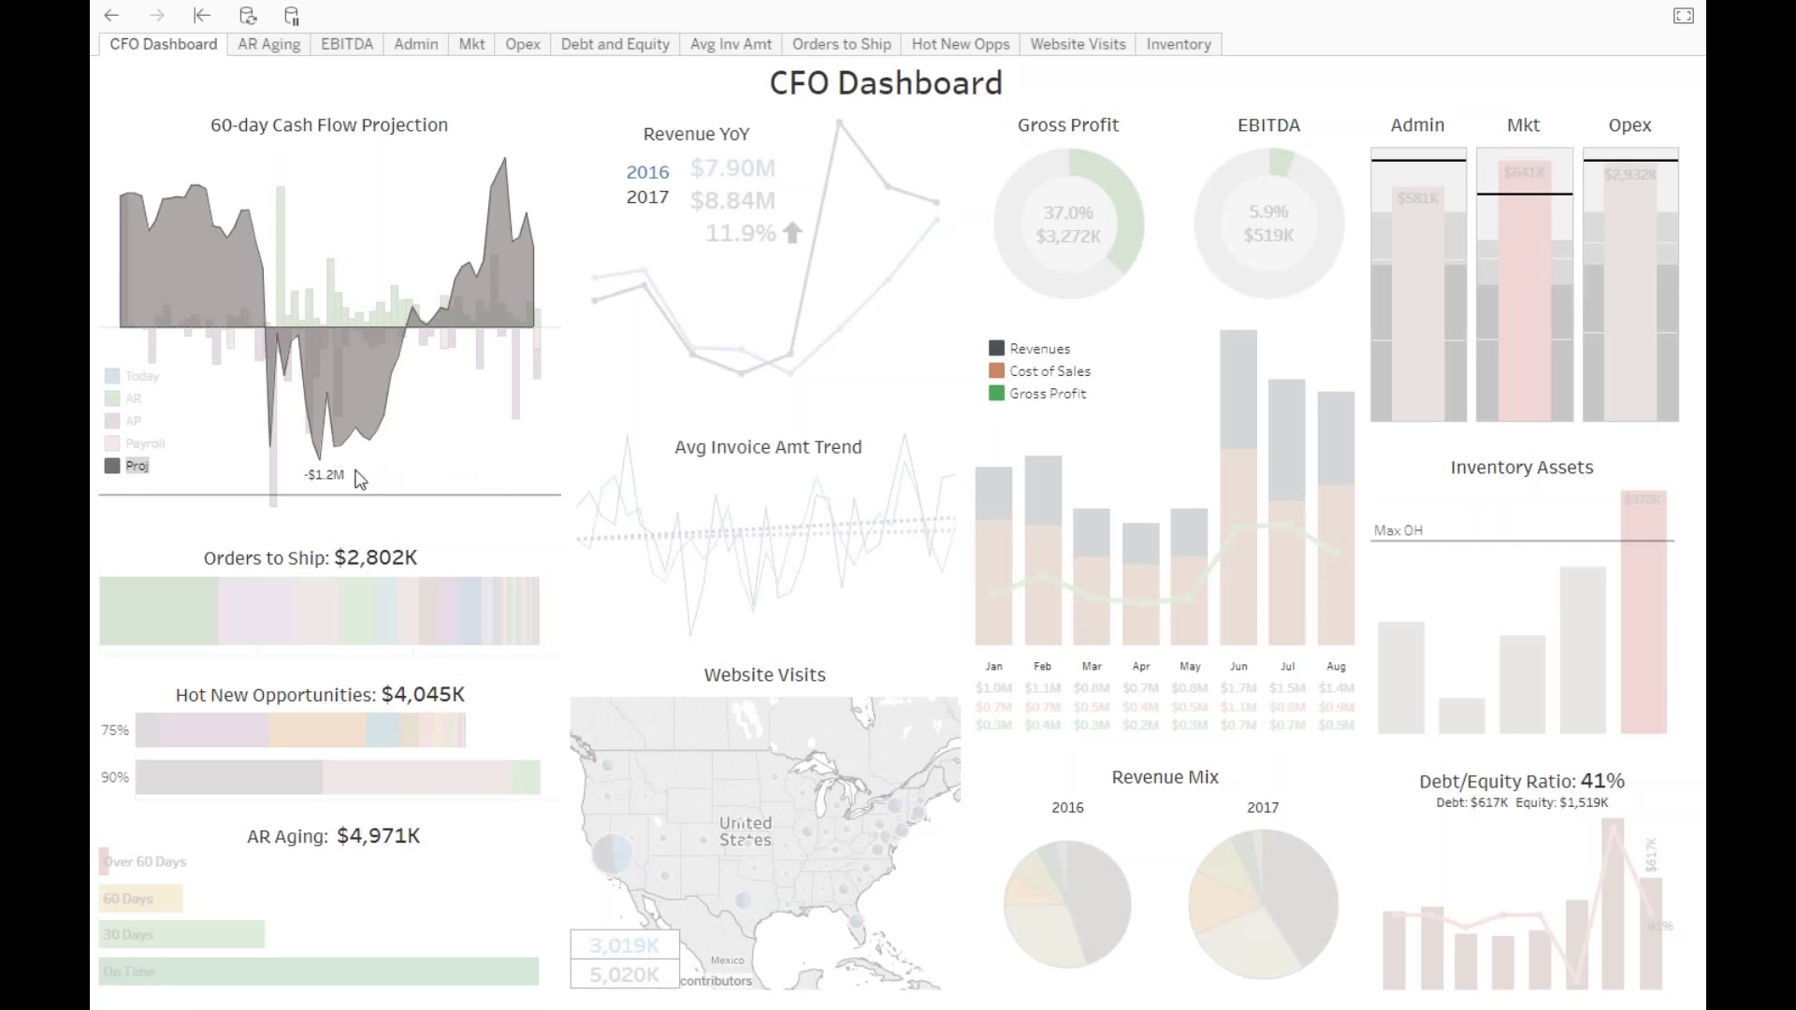
mouse_move(317, 467)
left_click(447, 441)
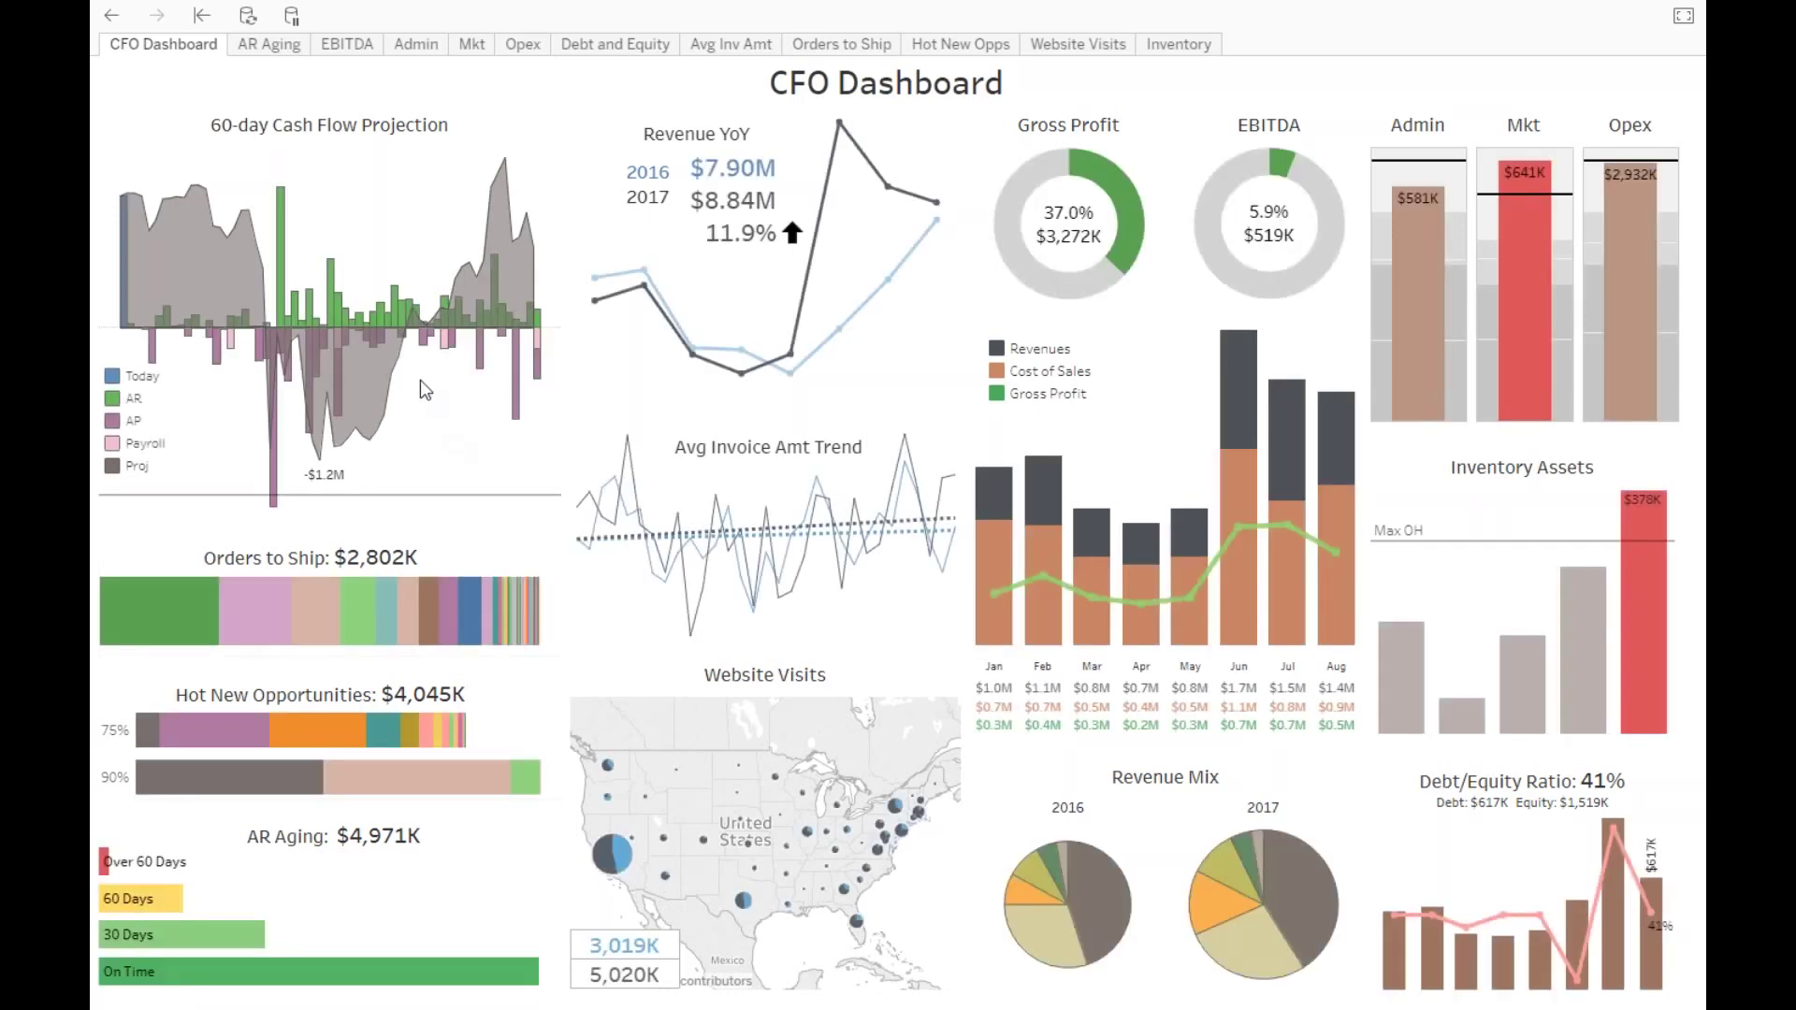
left_click(331, 296)
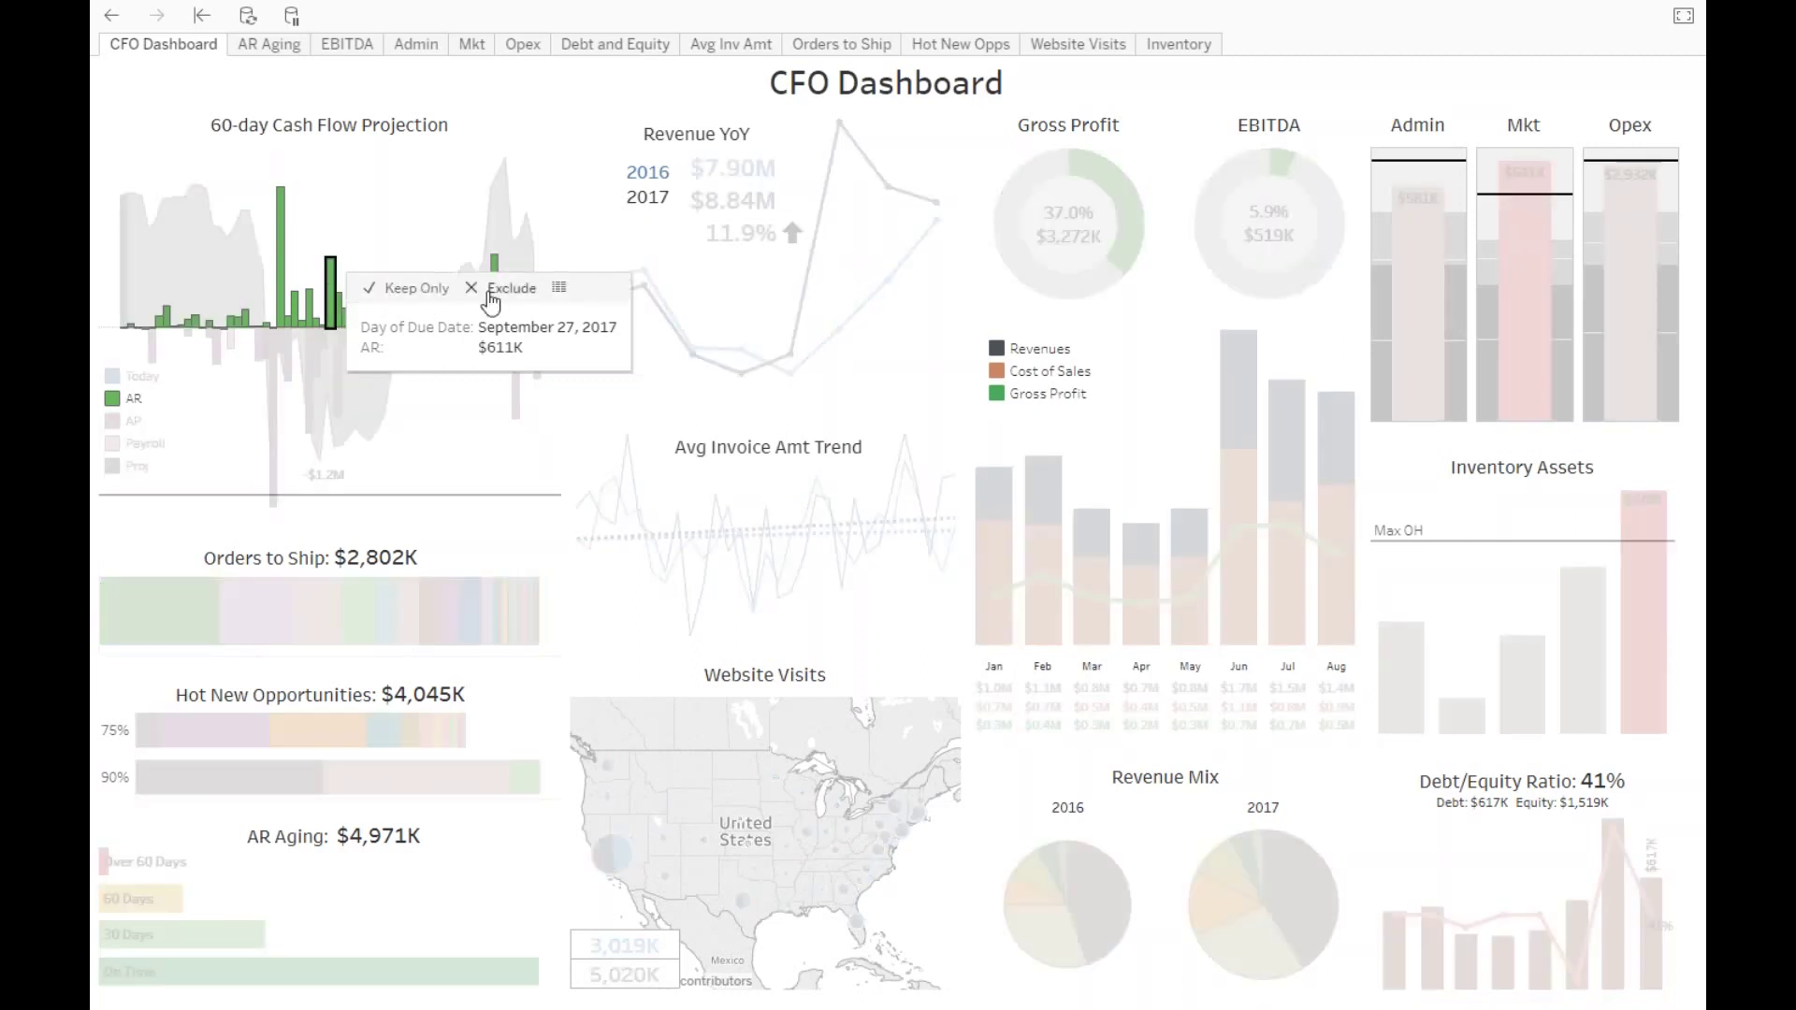
left_click(489, 292)
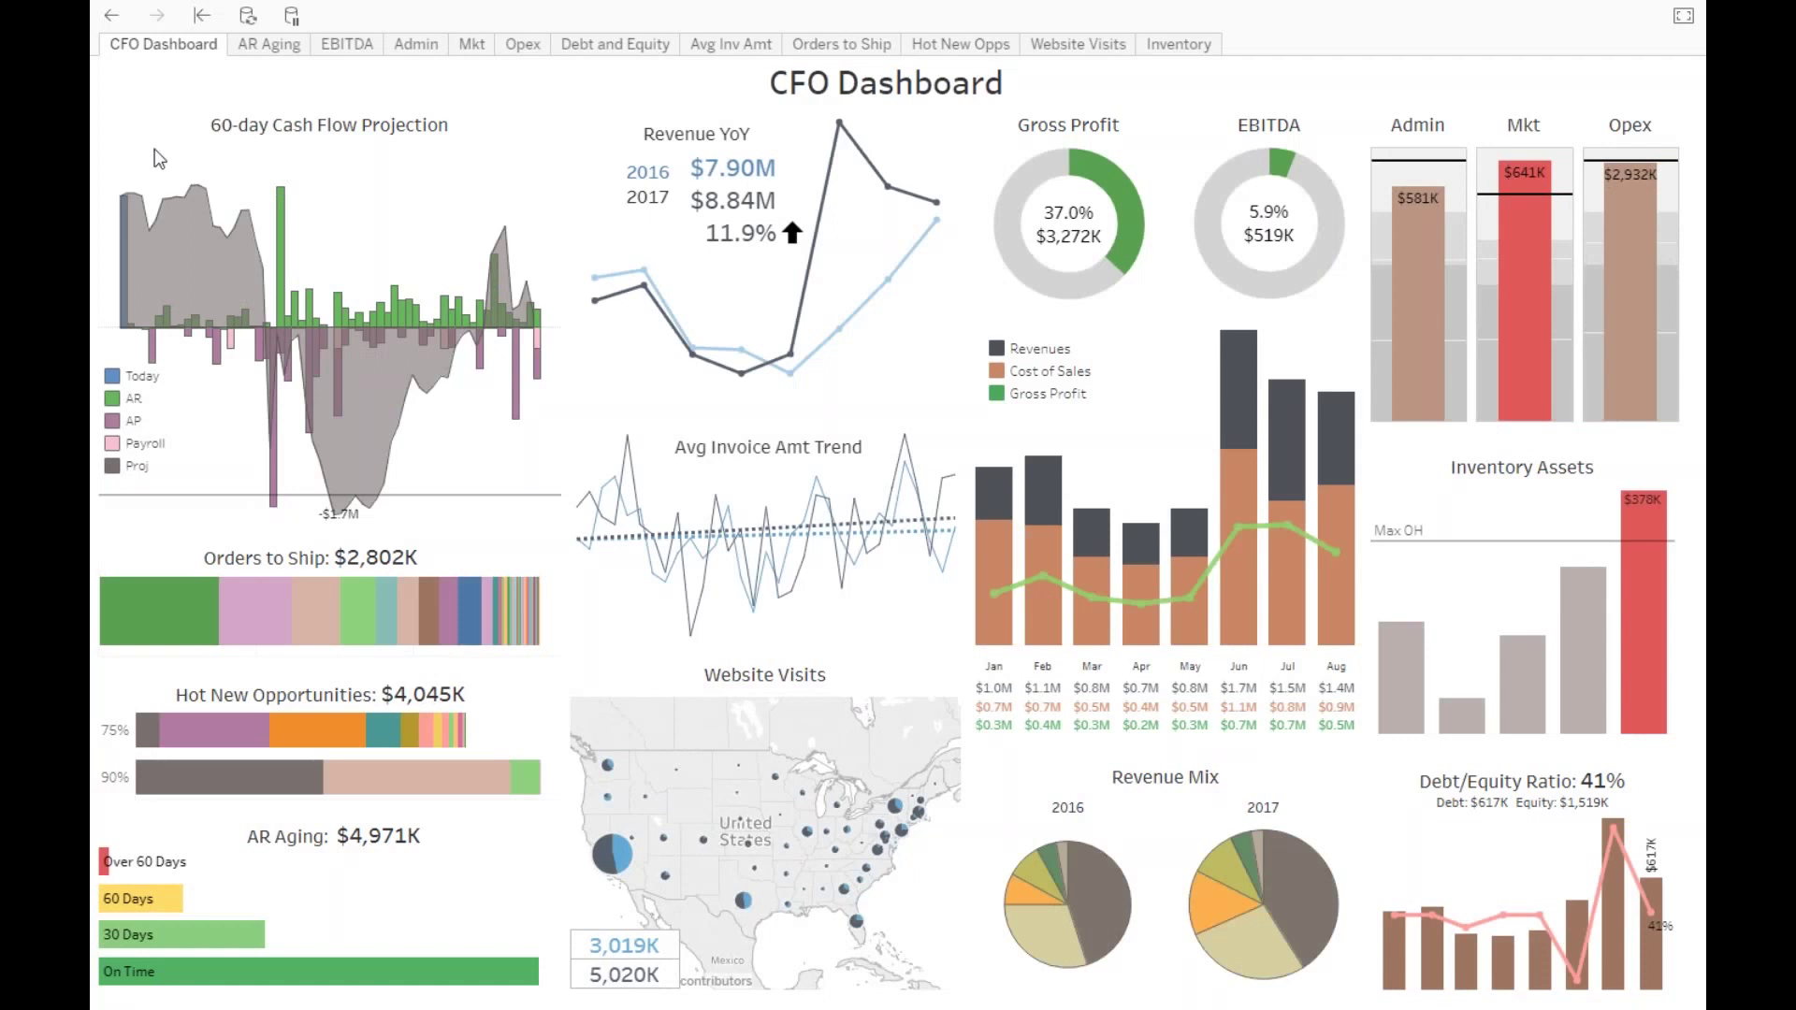
left_click(111, 15)
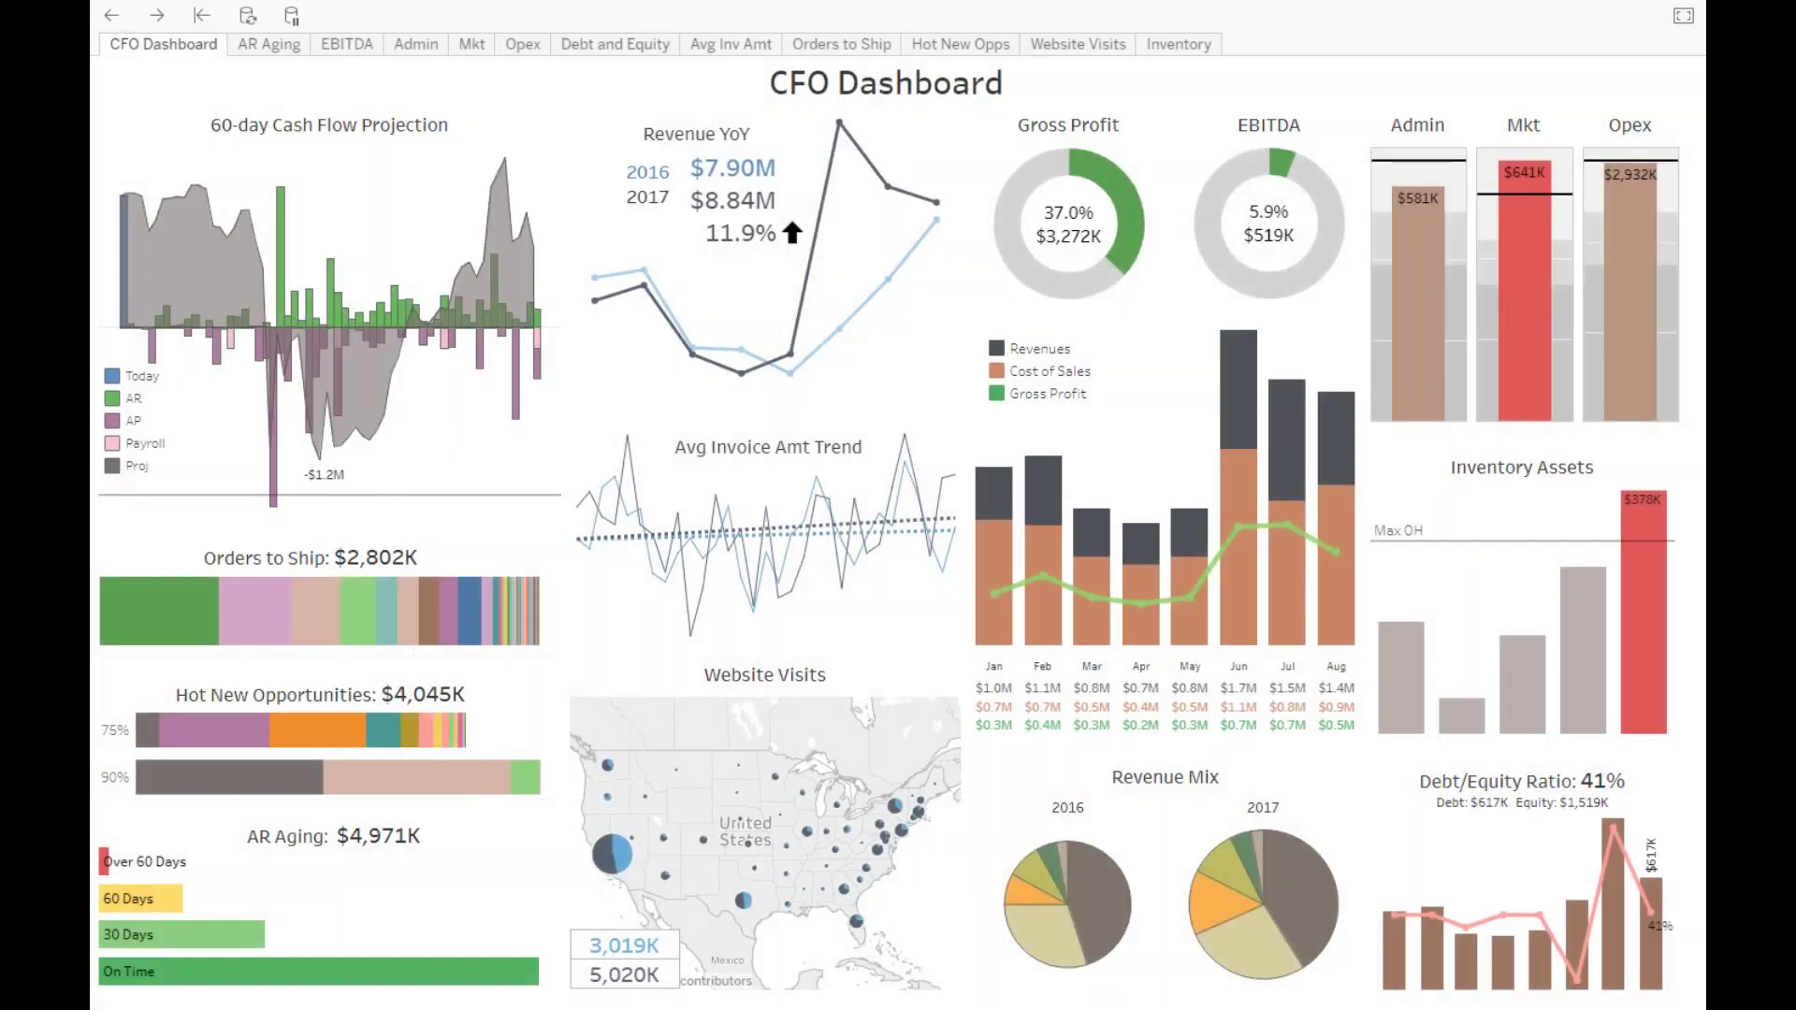
left_click(156, 15)
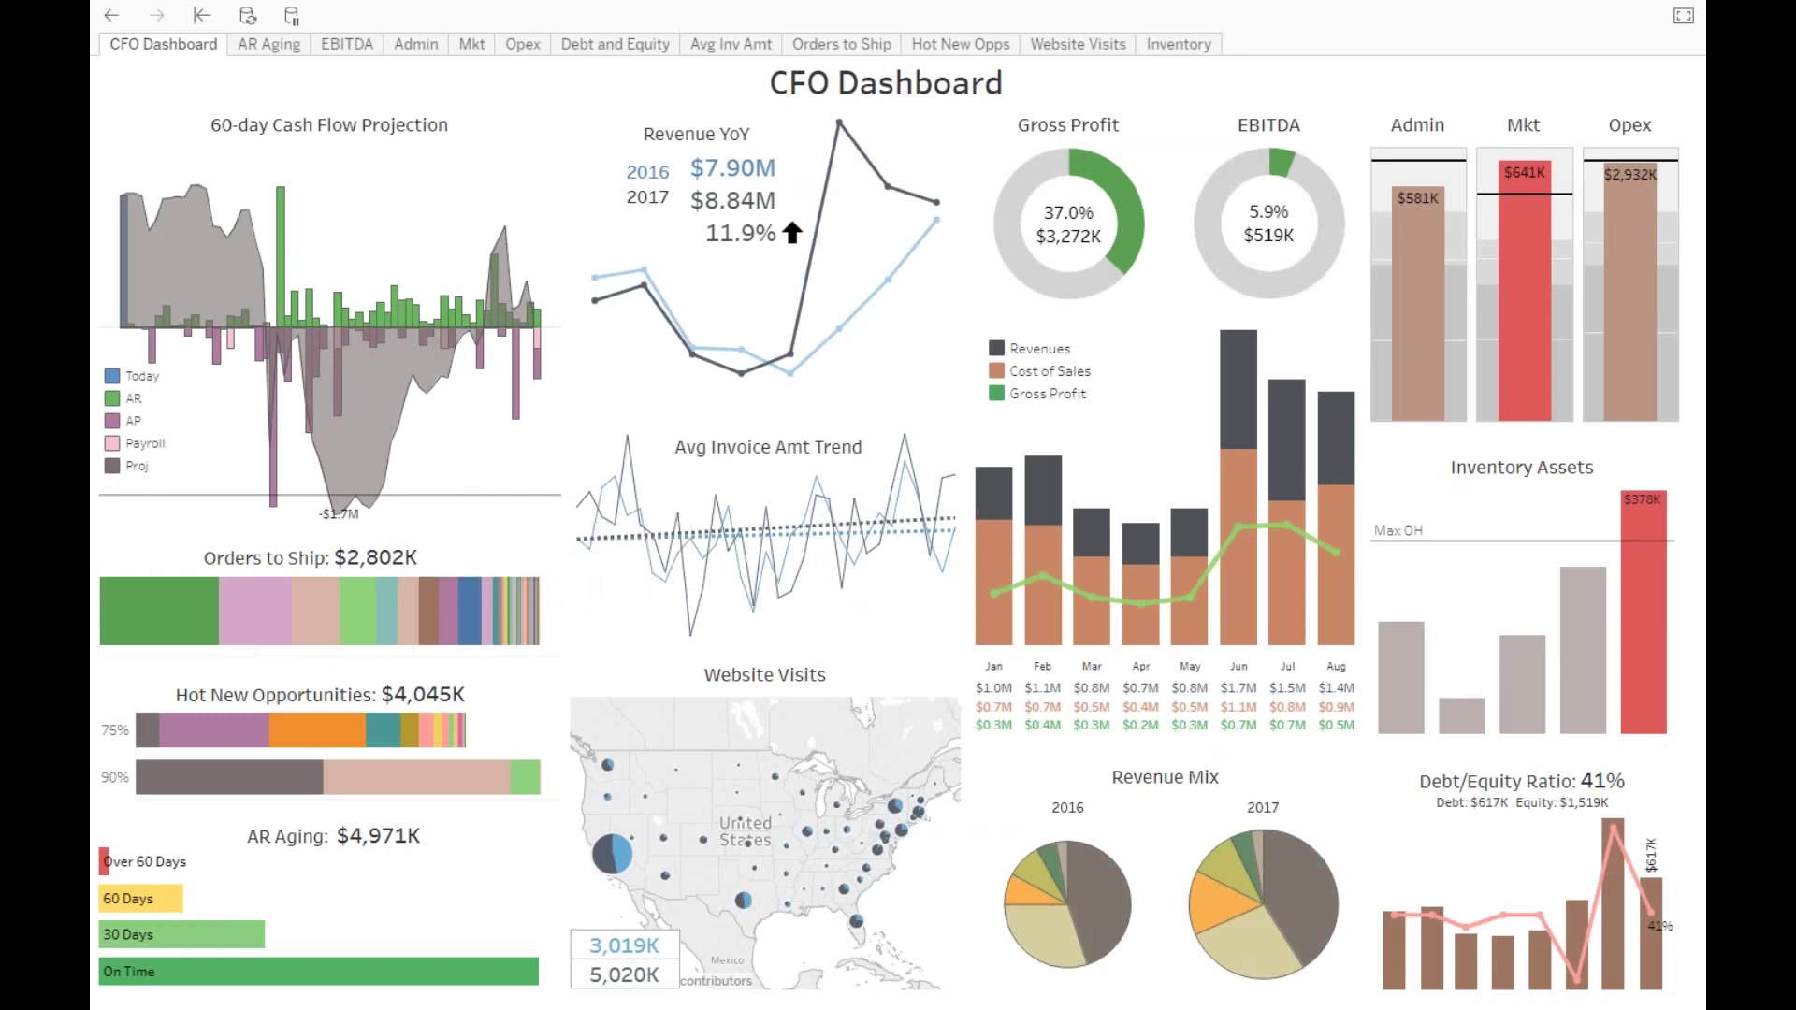
left_click(114, 15)
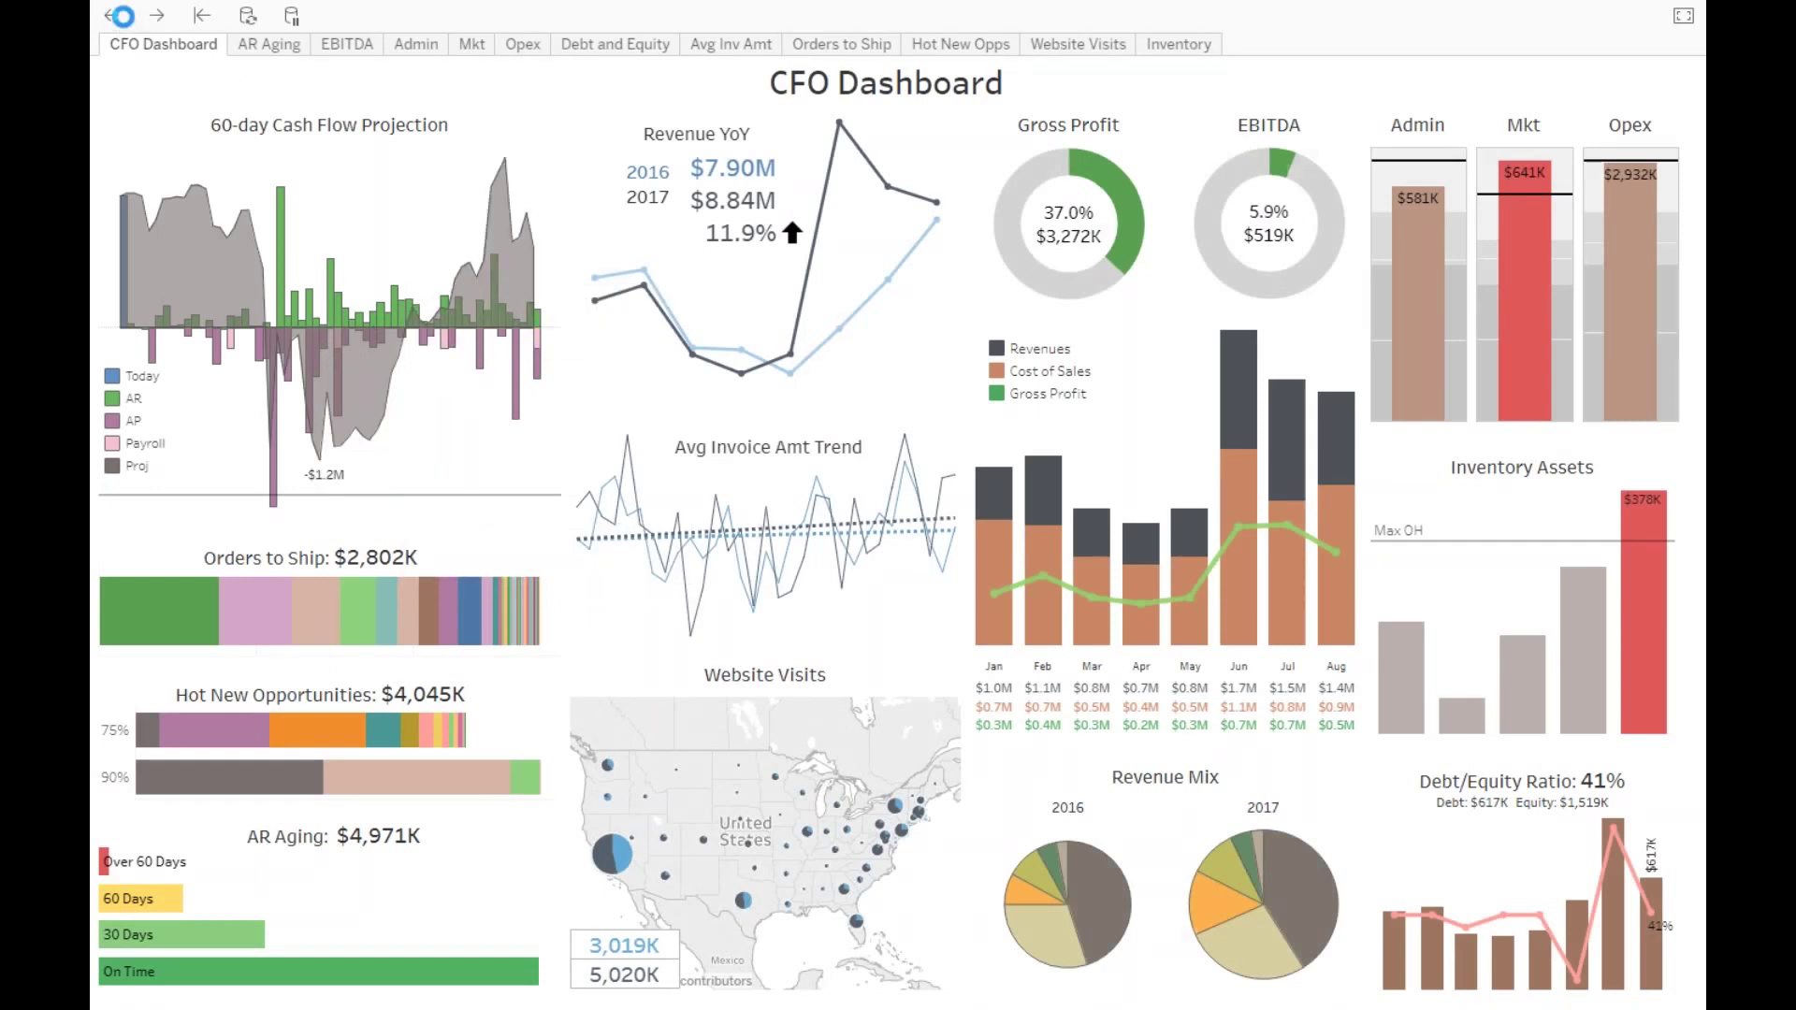
left_click(156, 15)
left_click(114, 15)
Step: Filter Hot New Opportunities to the 75% and 90% rows, then clear the 90% filter
mouse_move(154, 613)
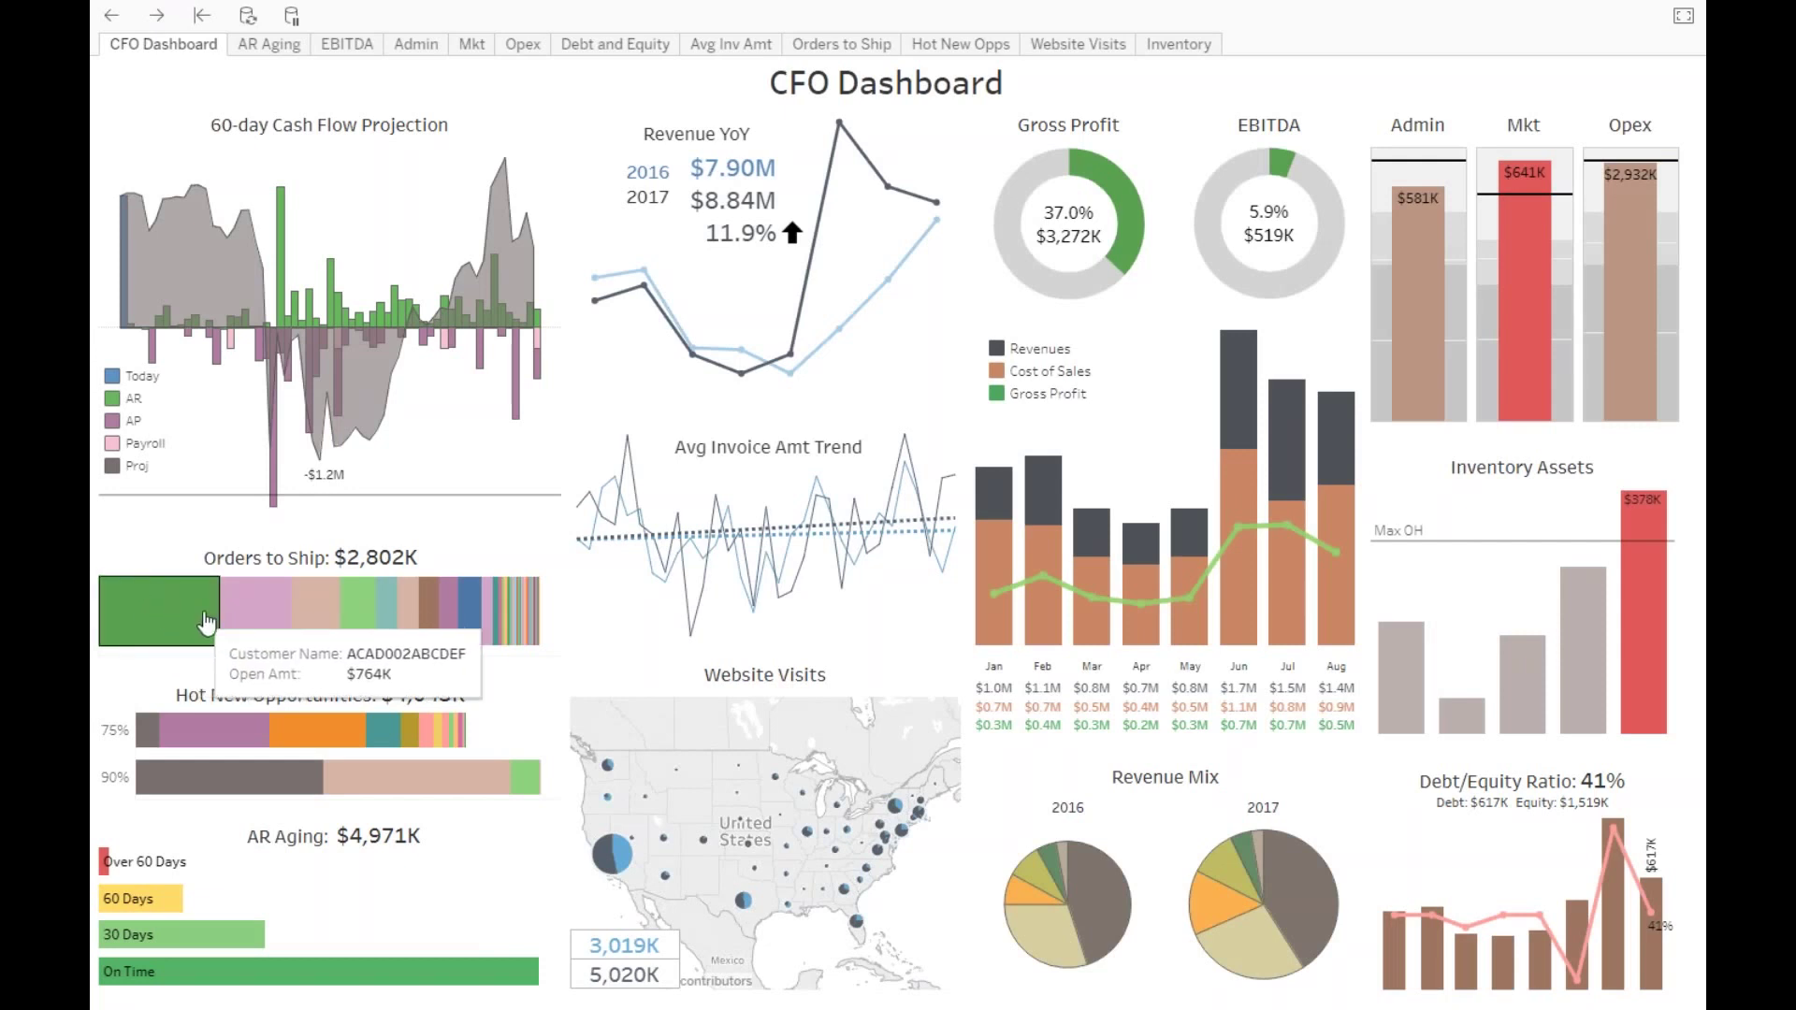
mouse_move(241, 622)
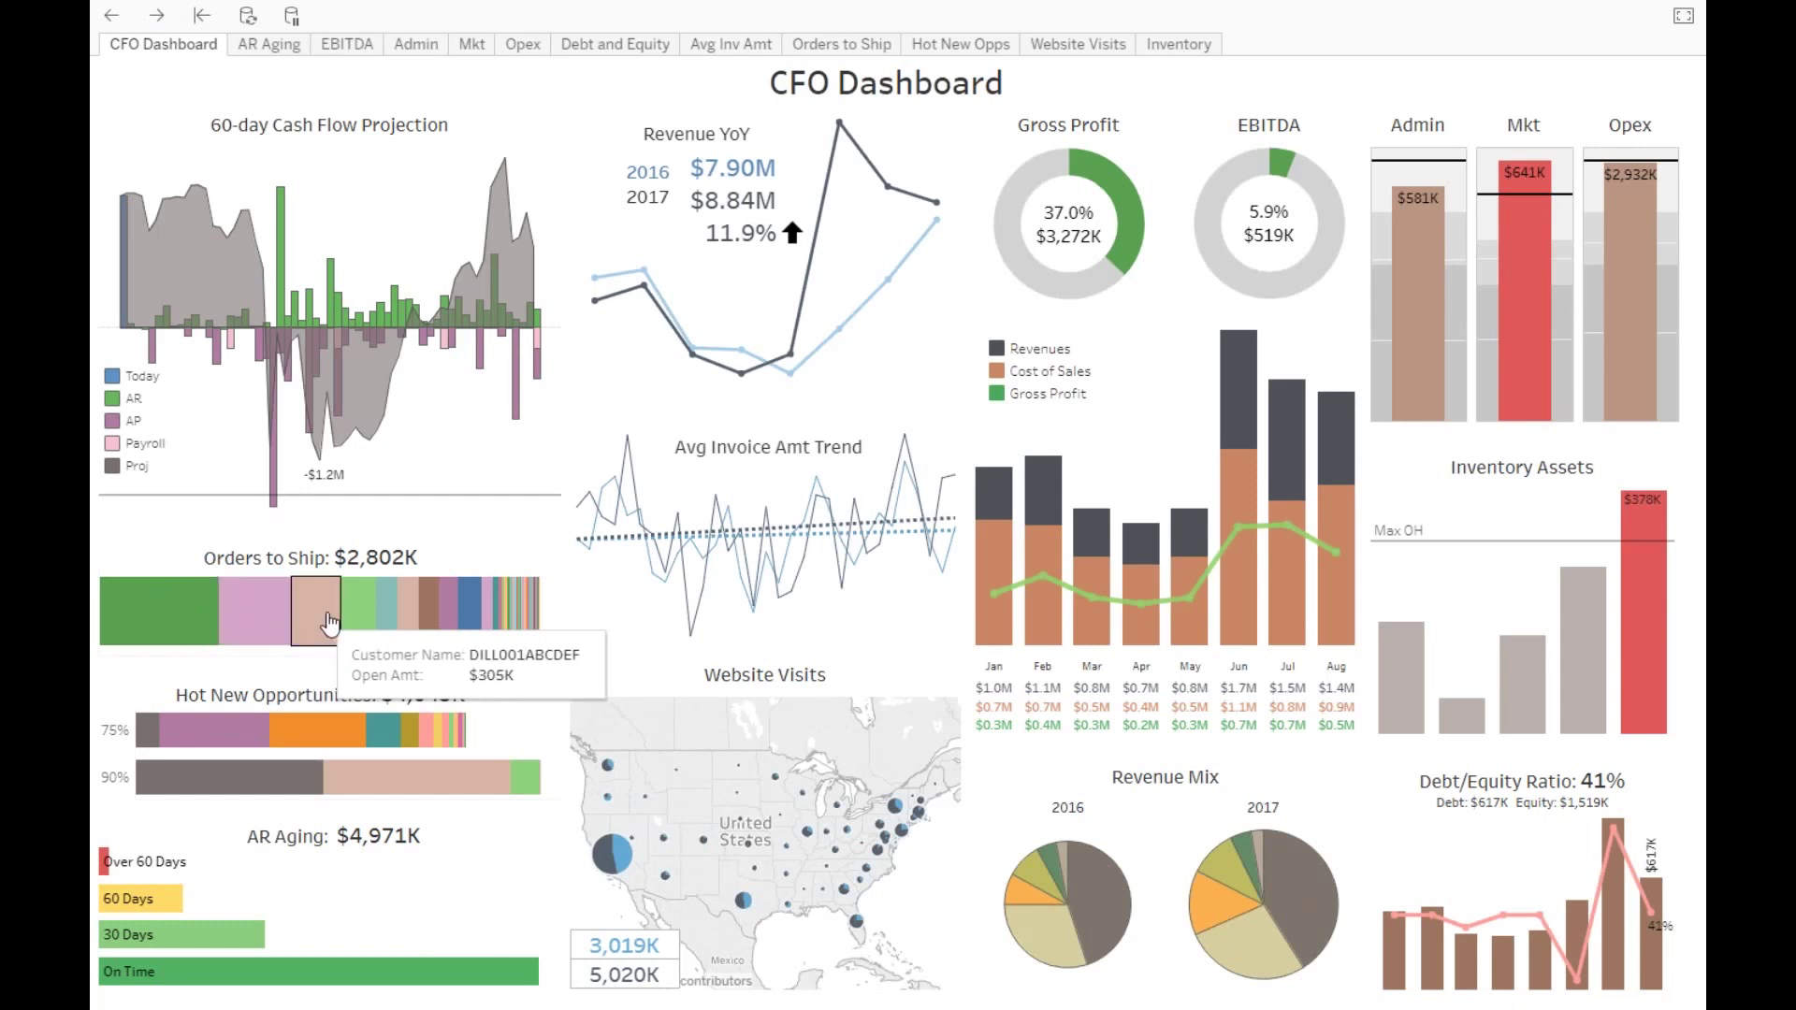
mouse_move(449, 620)
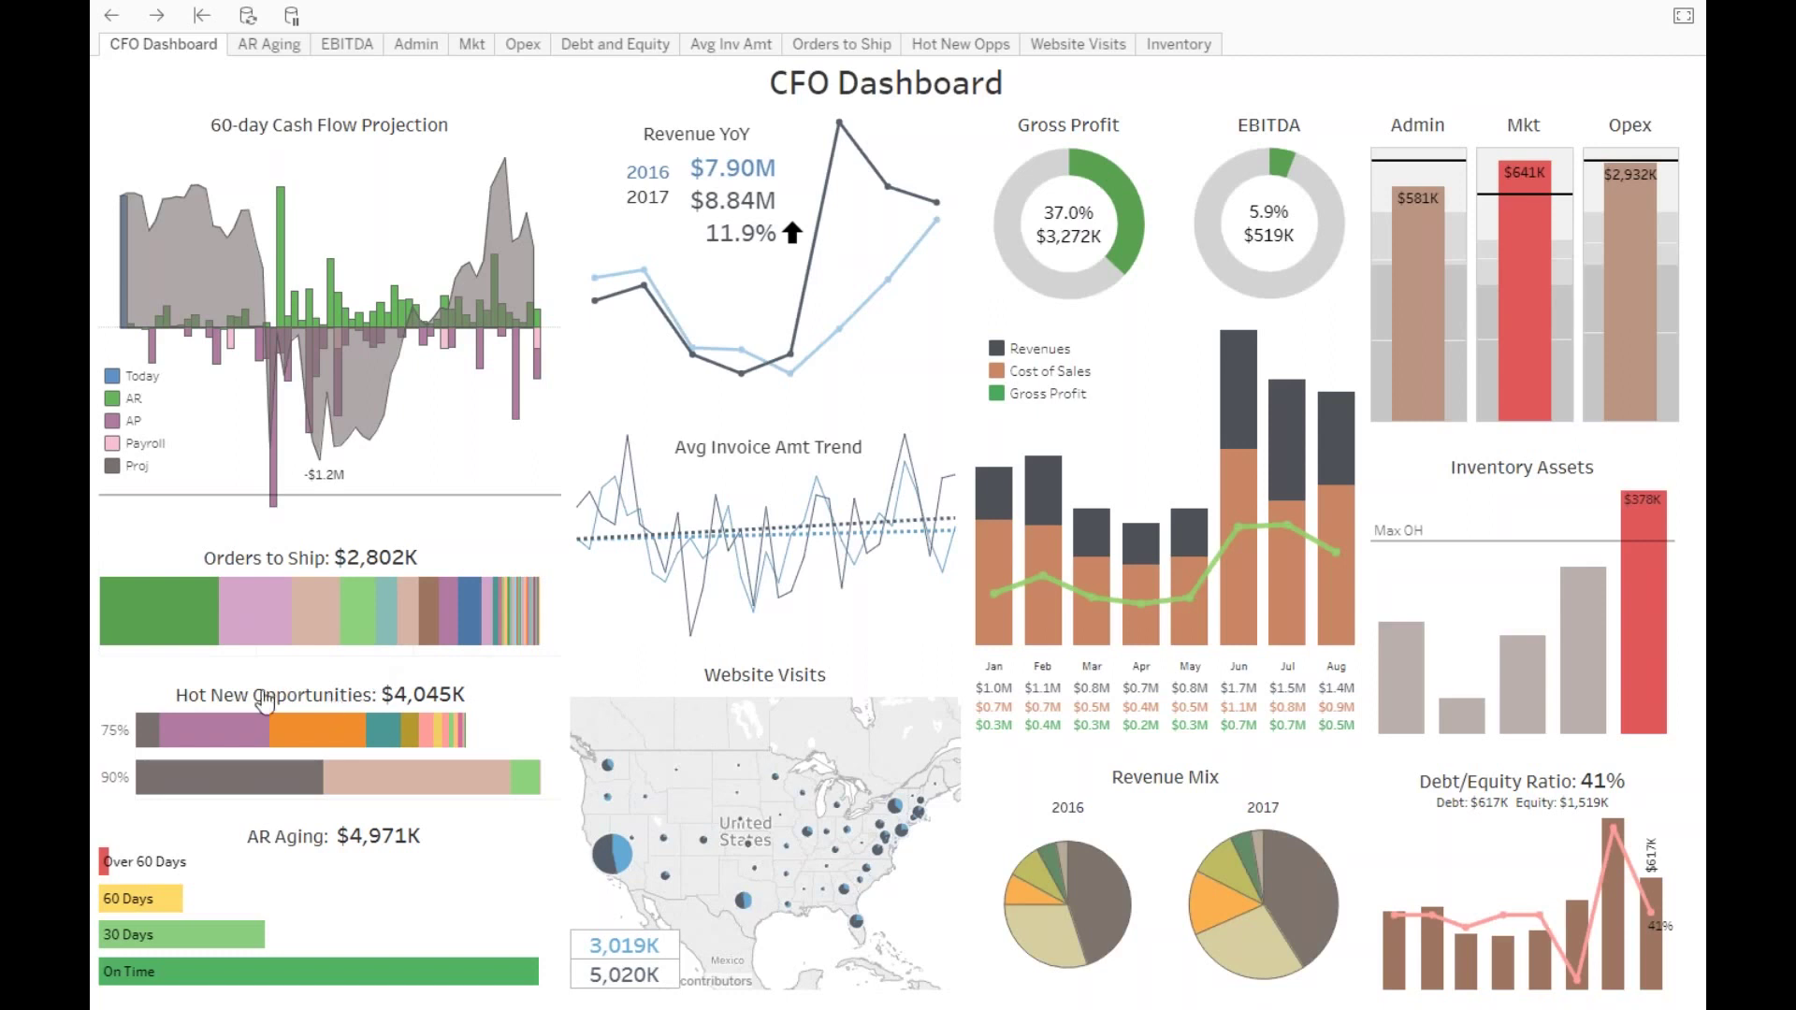
left_click(107, 739)
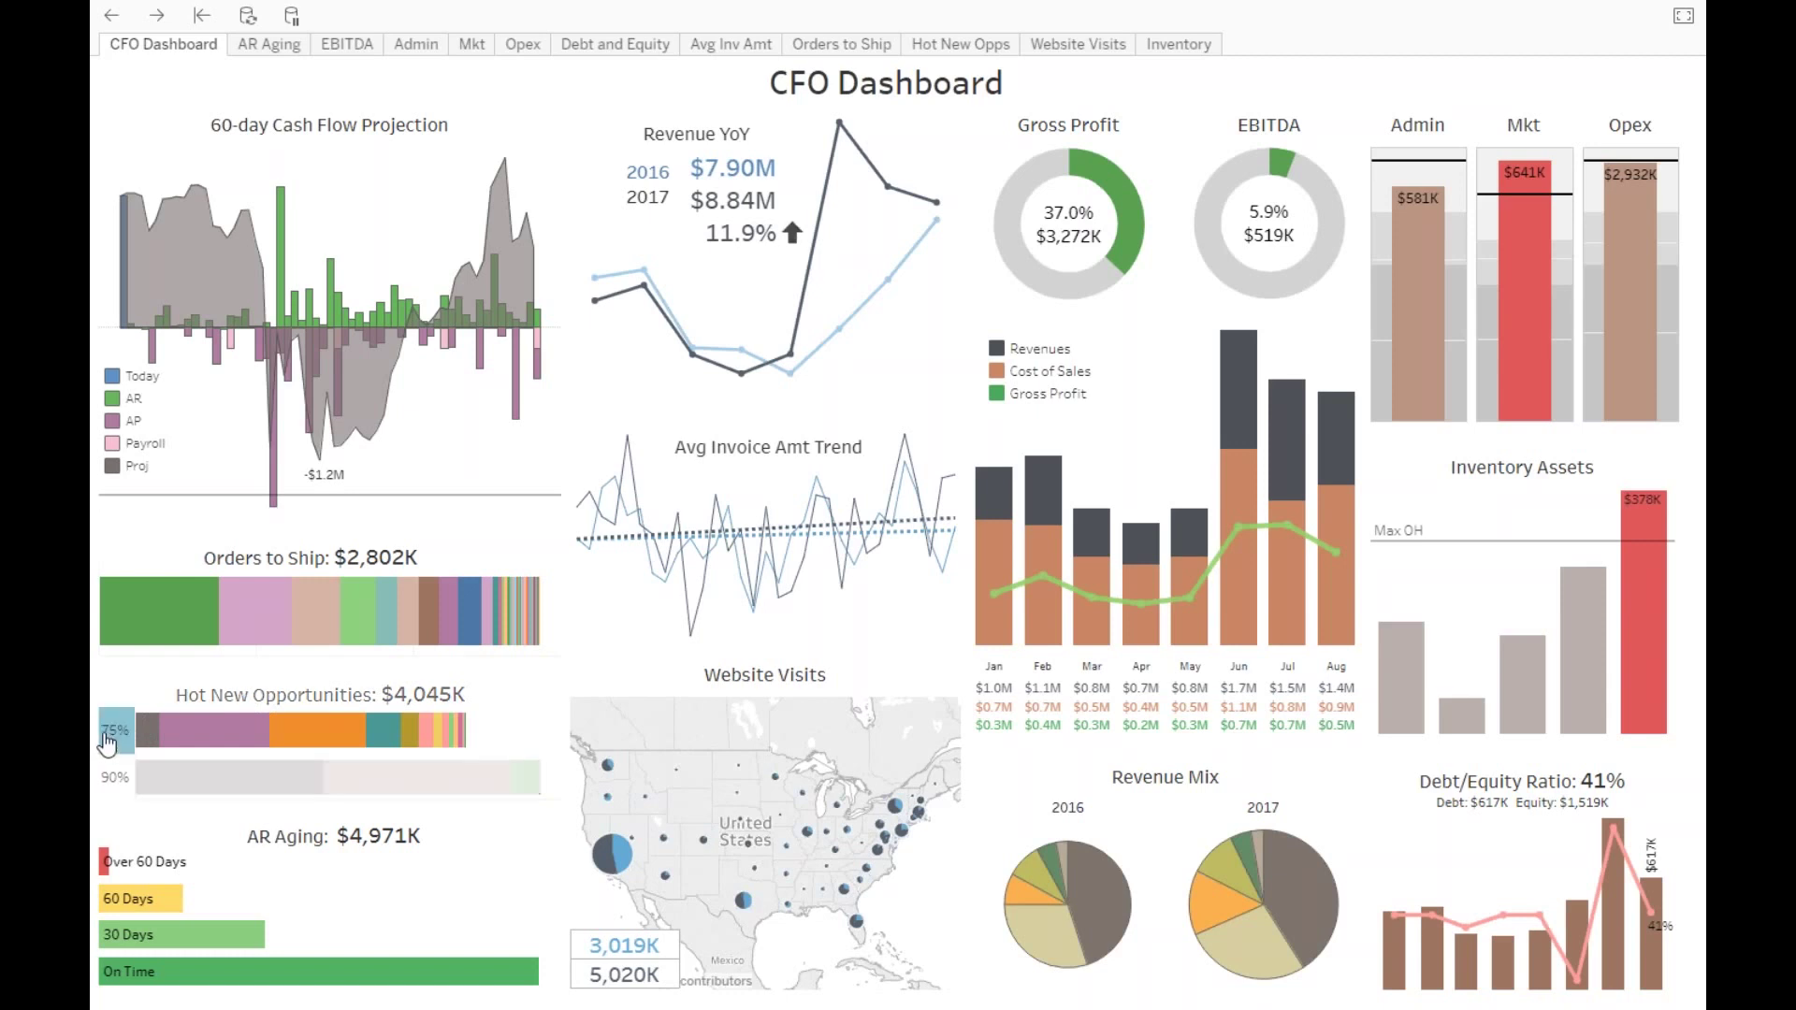
left_click(115, 781)
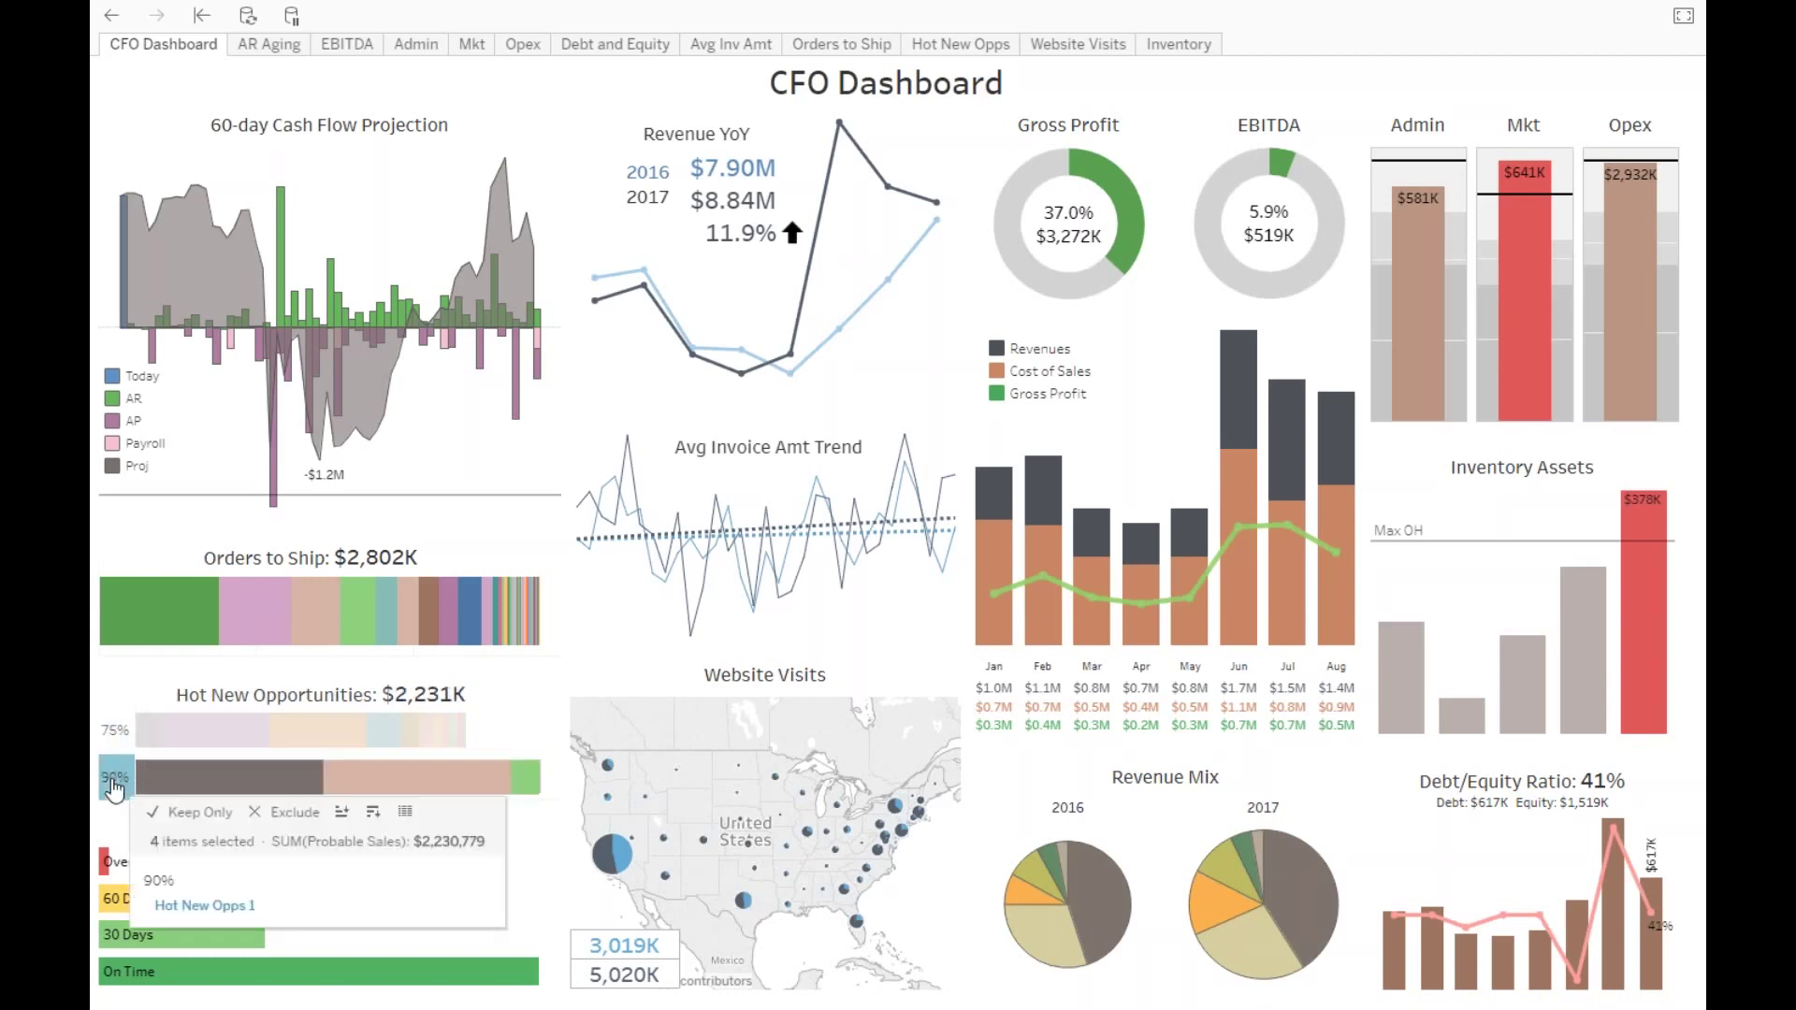
left_click(114, 786)
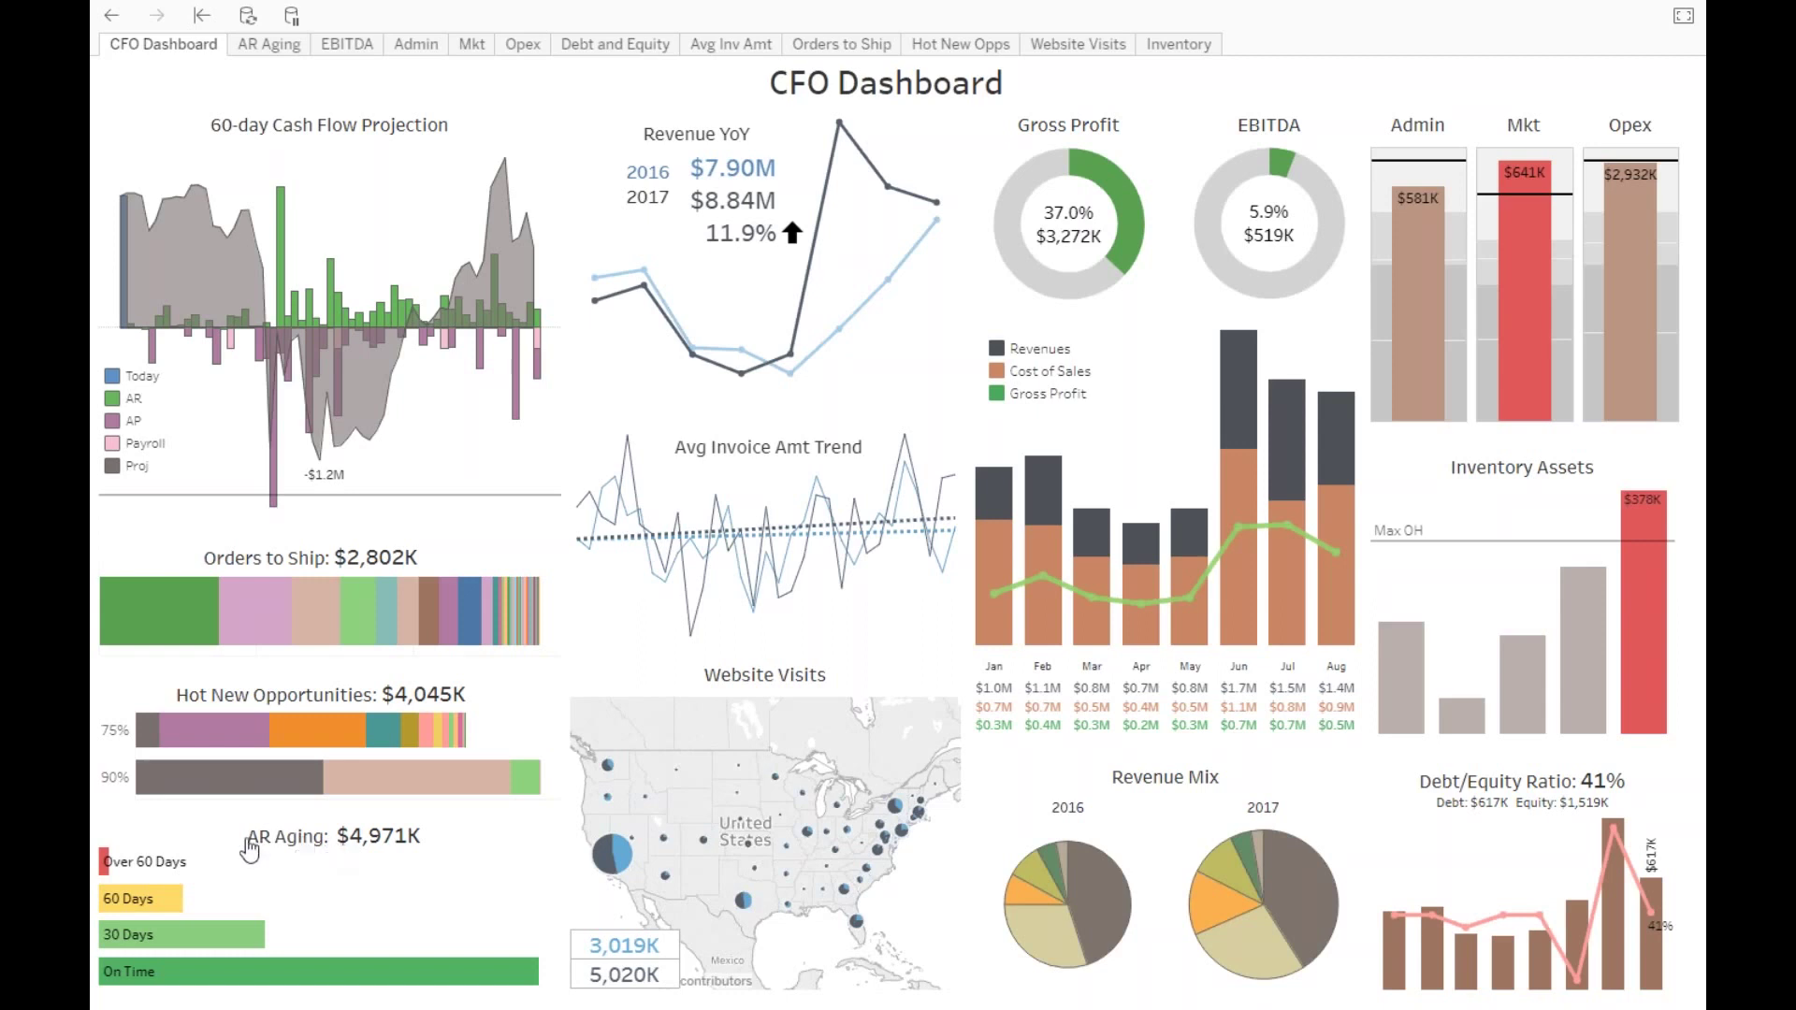
mouse_move(120, 873)
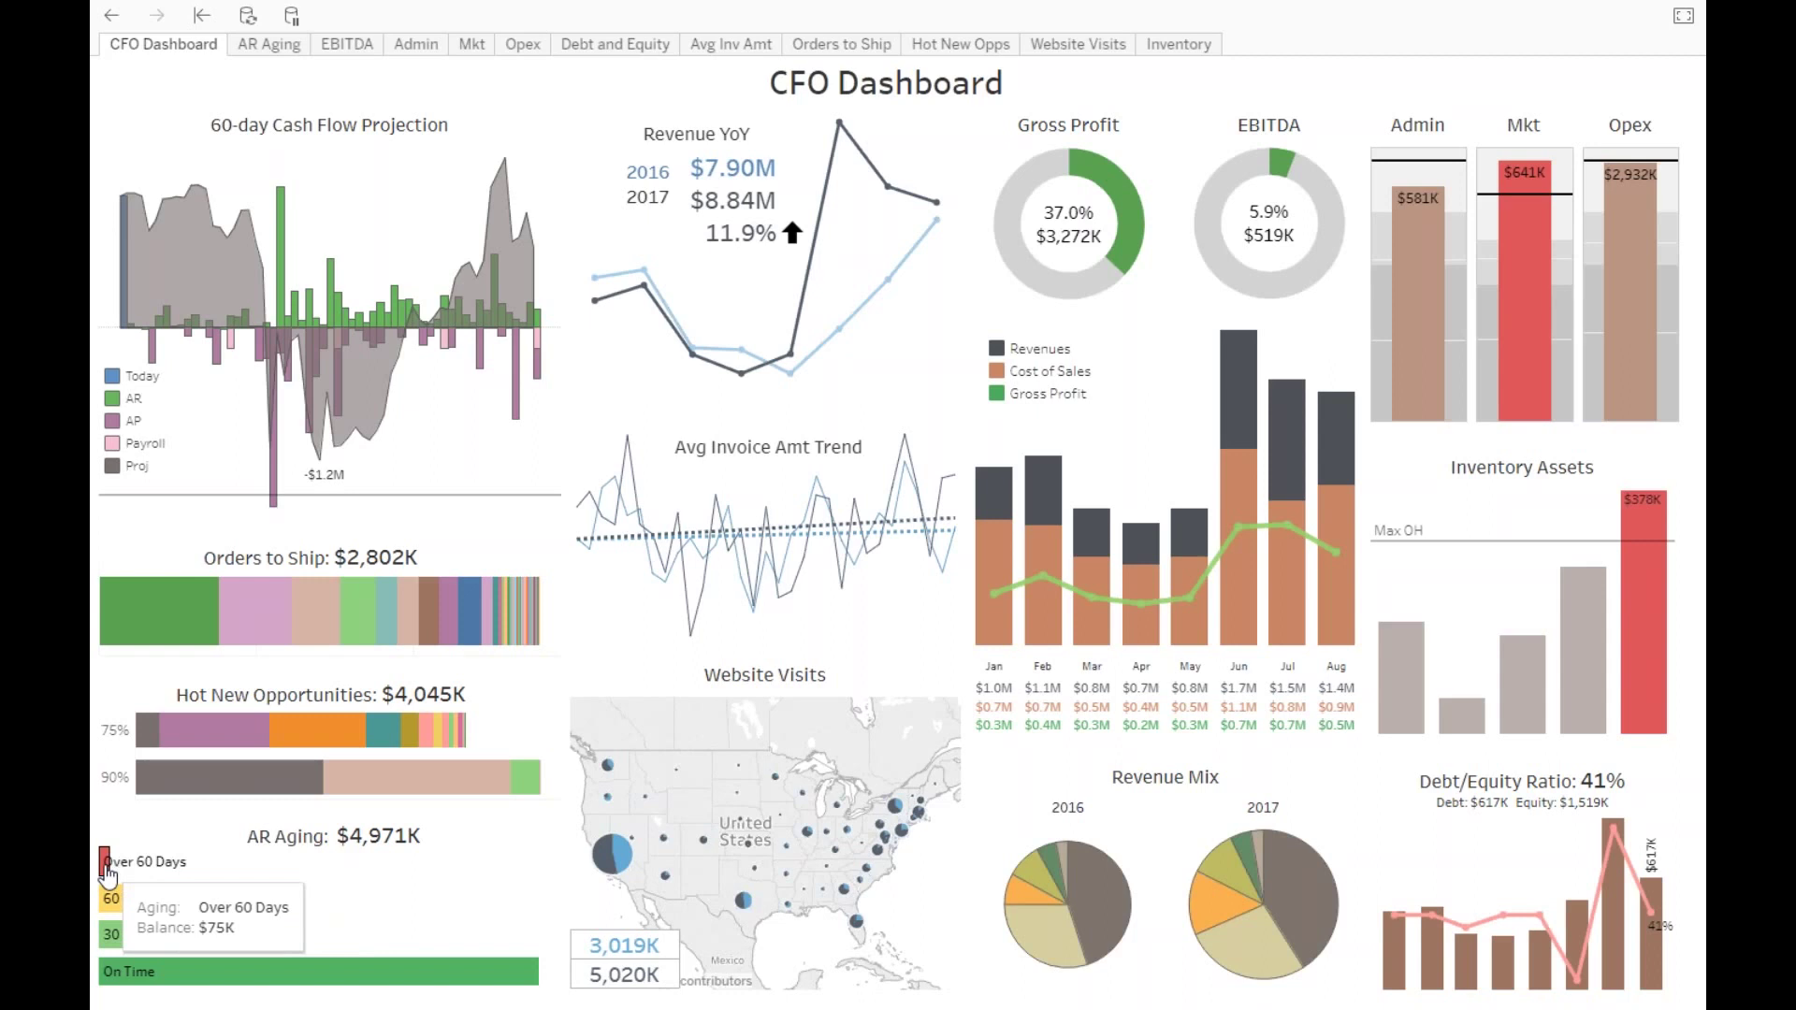
Step: Drill into Over 60 Days receivables, keep only 60 Days, and collapse invoices into per-customer totals
left_click(107, 873)
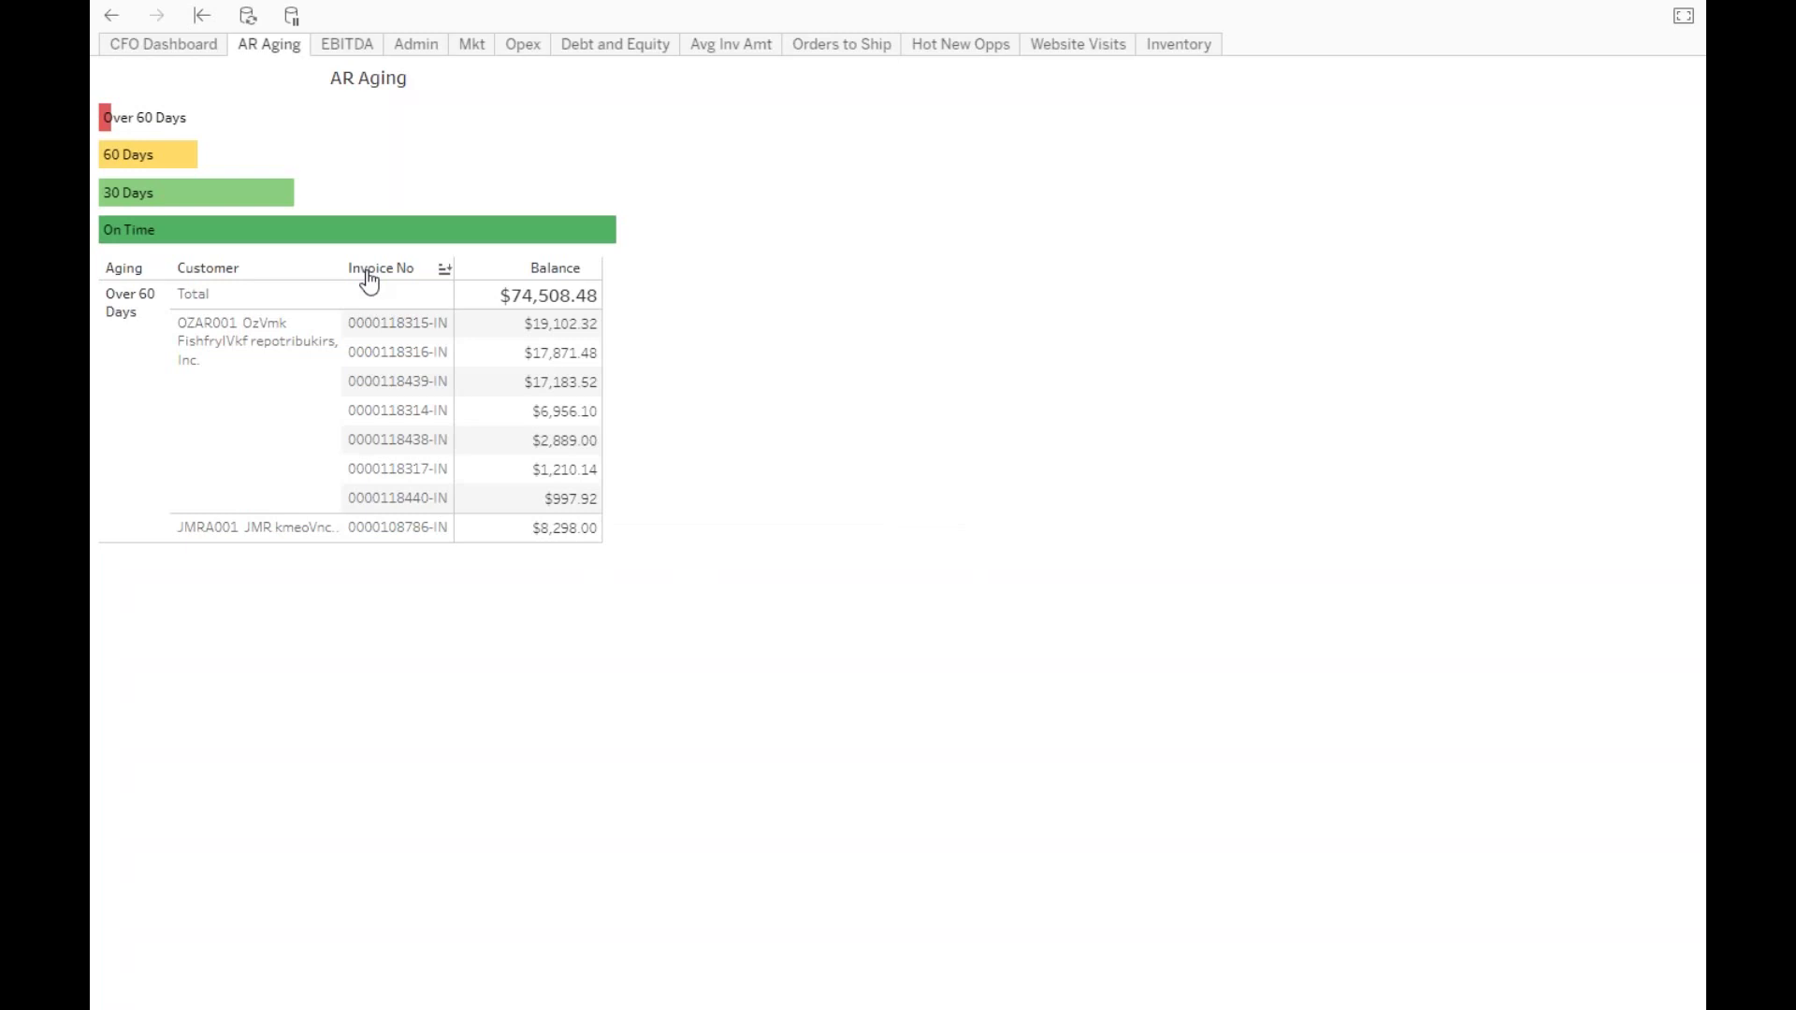
left_click(156, 157)
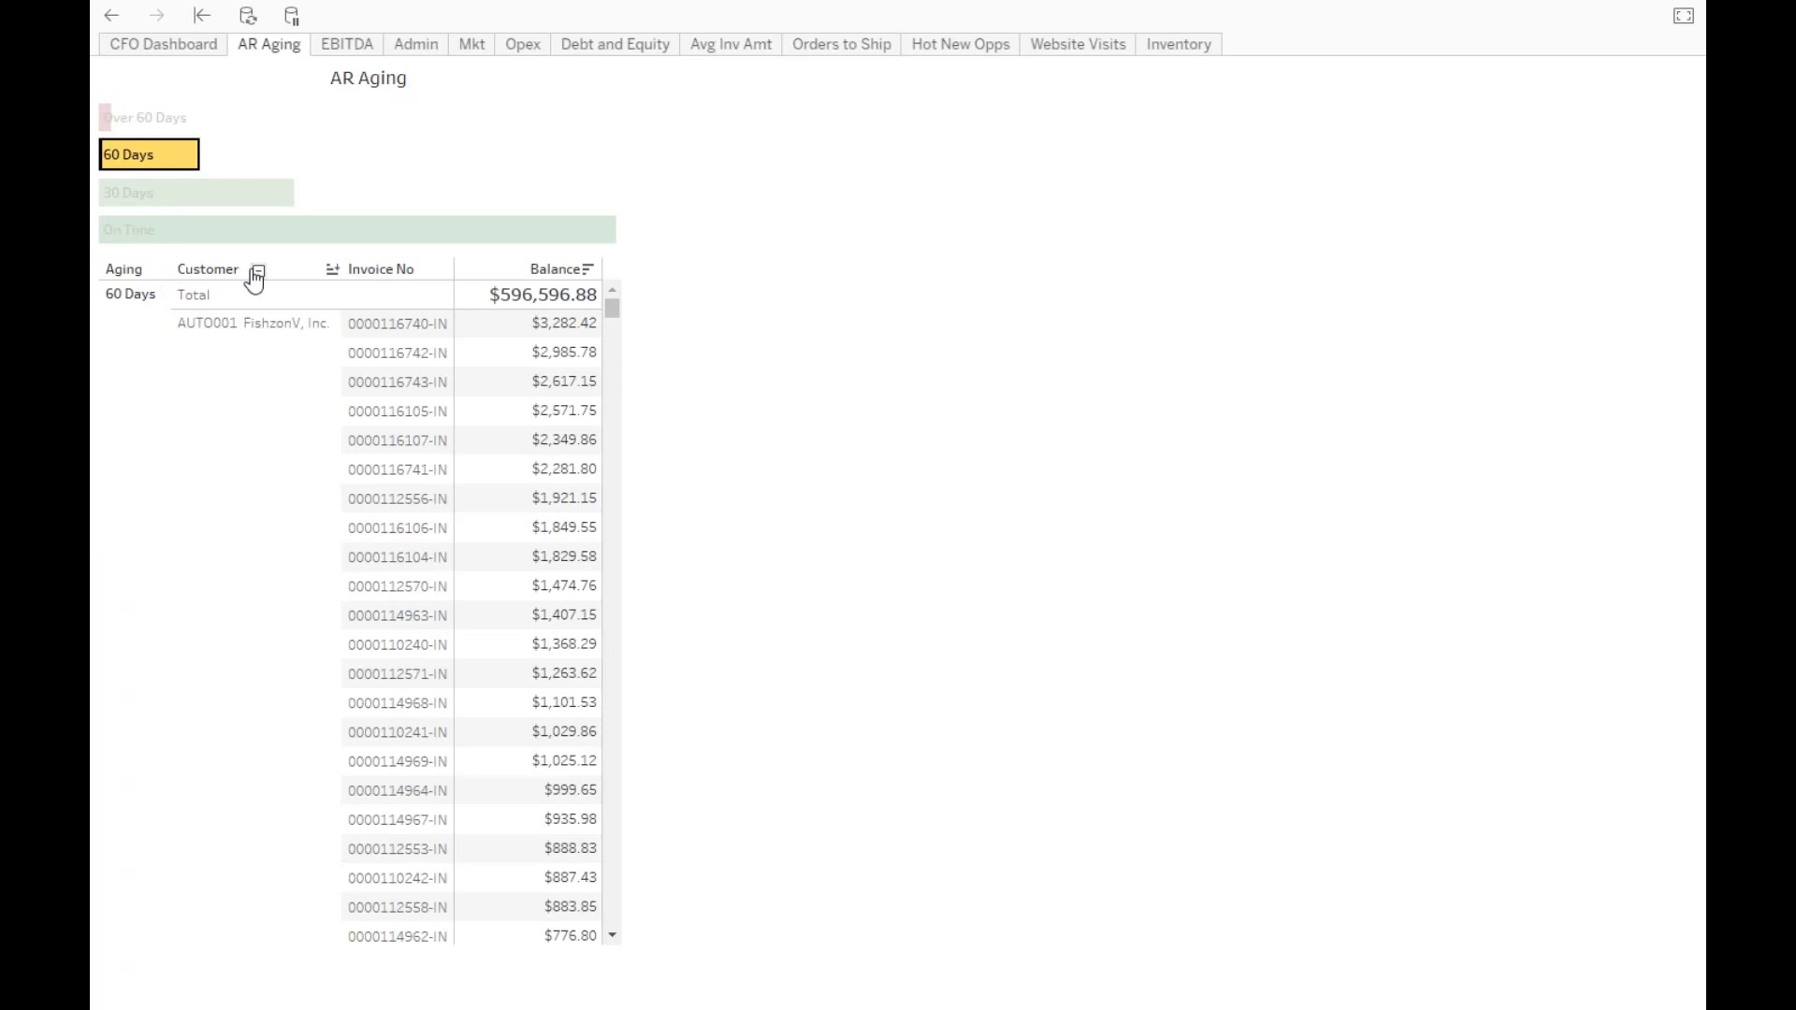
left_click(332, 269)
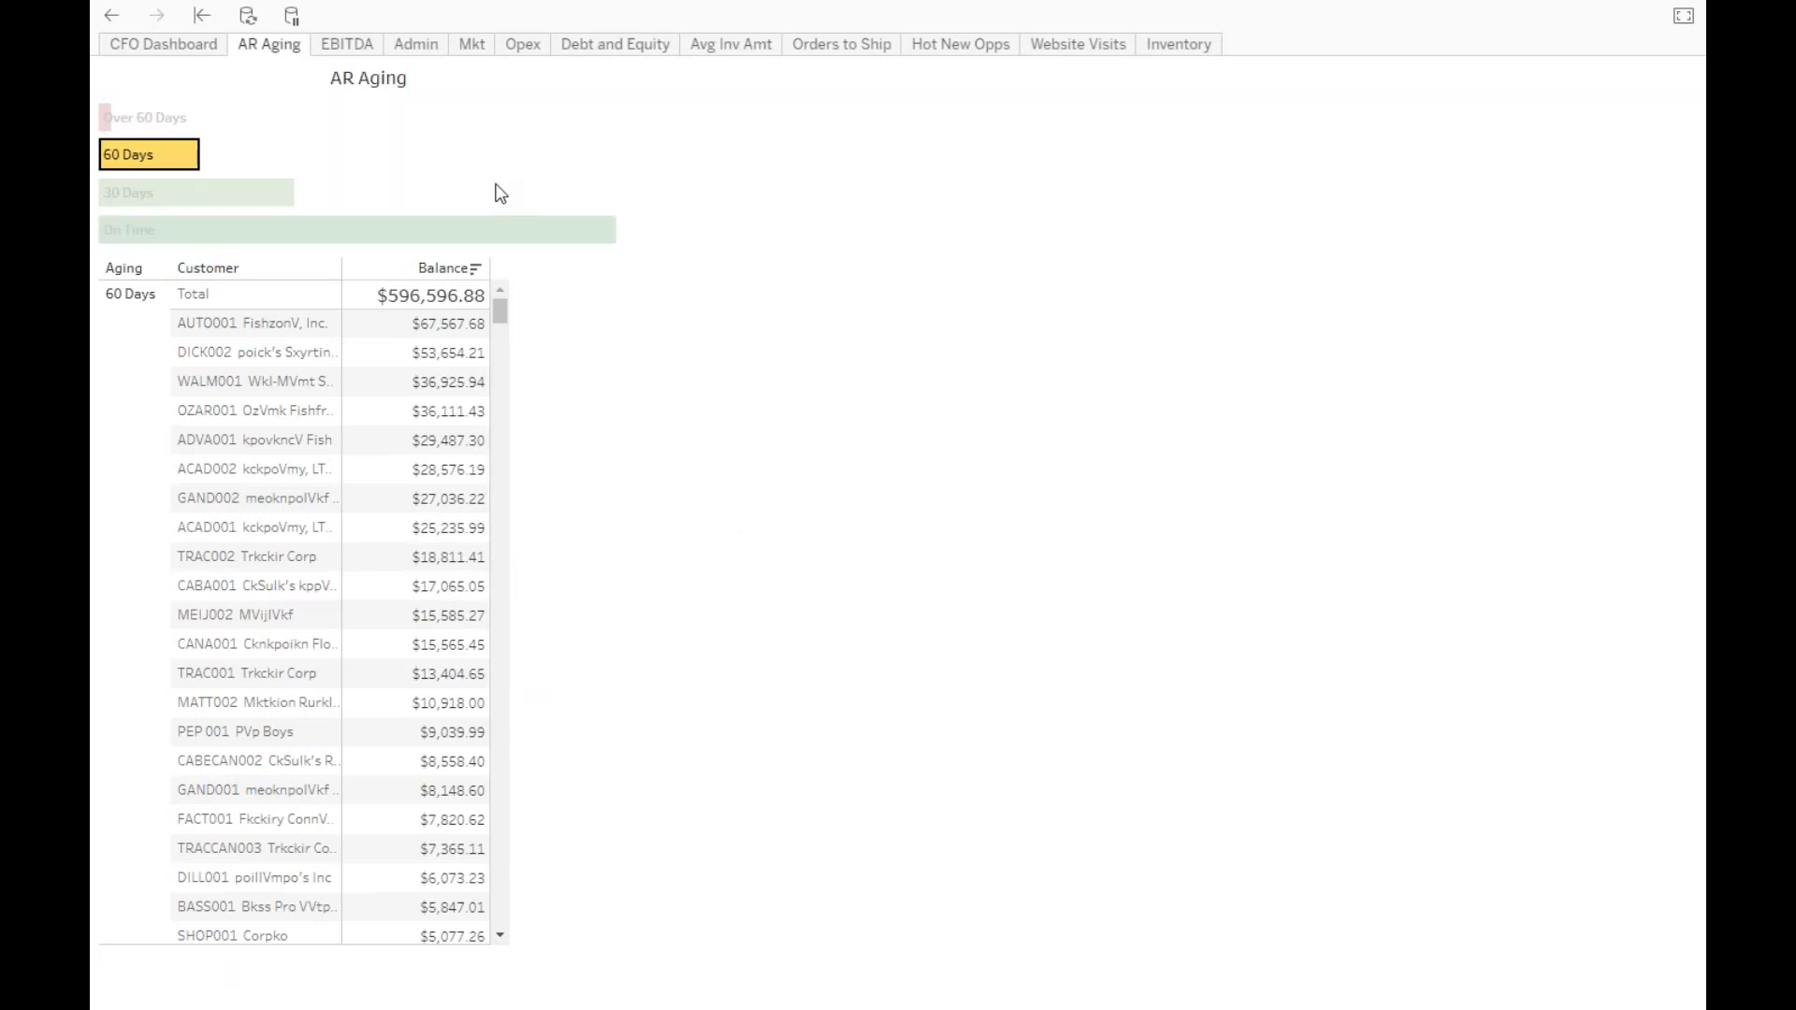
mouse_move(192, 159)
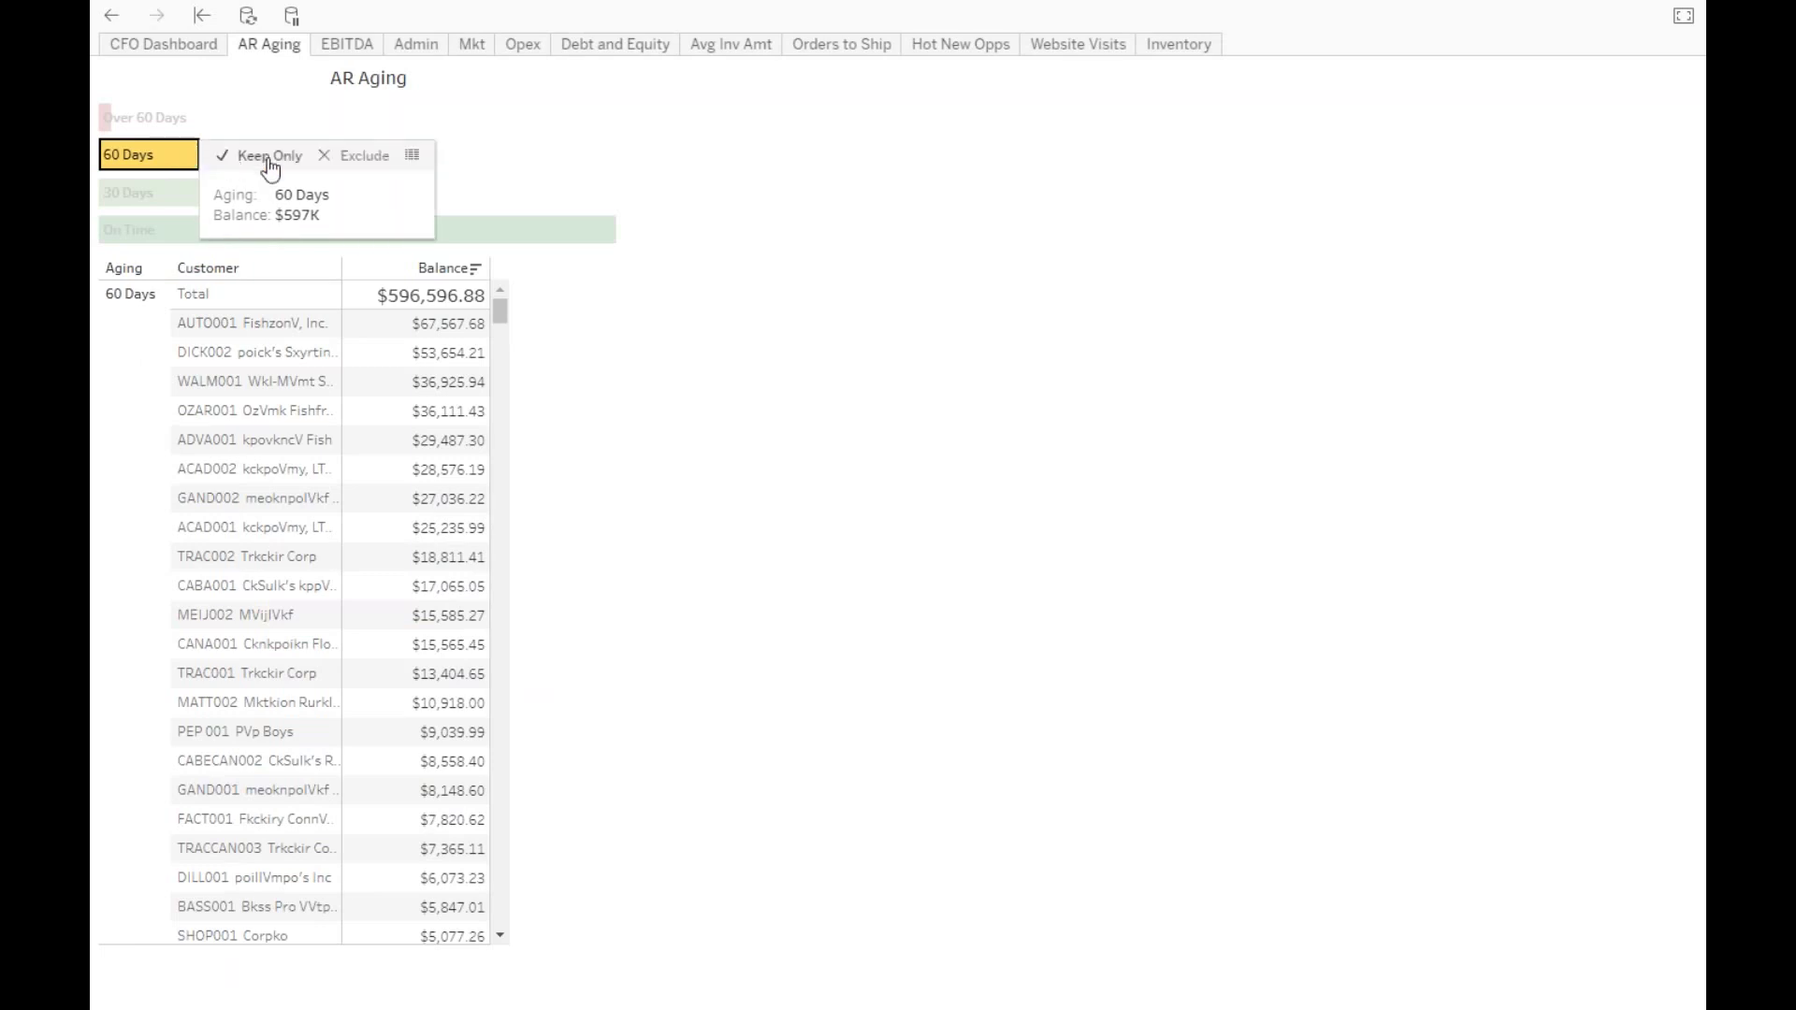
Step: Open the 60 Days underlying data on the Full data tab with all columns shown
left_click(412, 157)
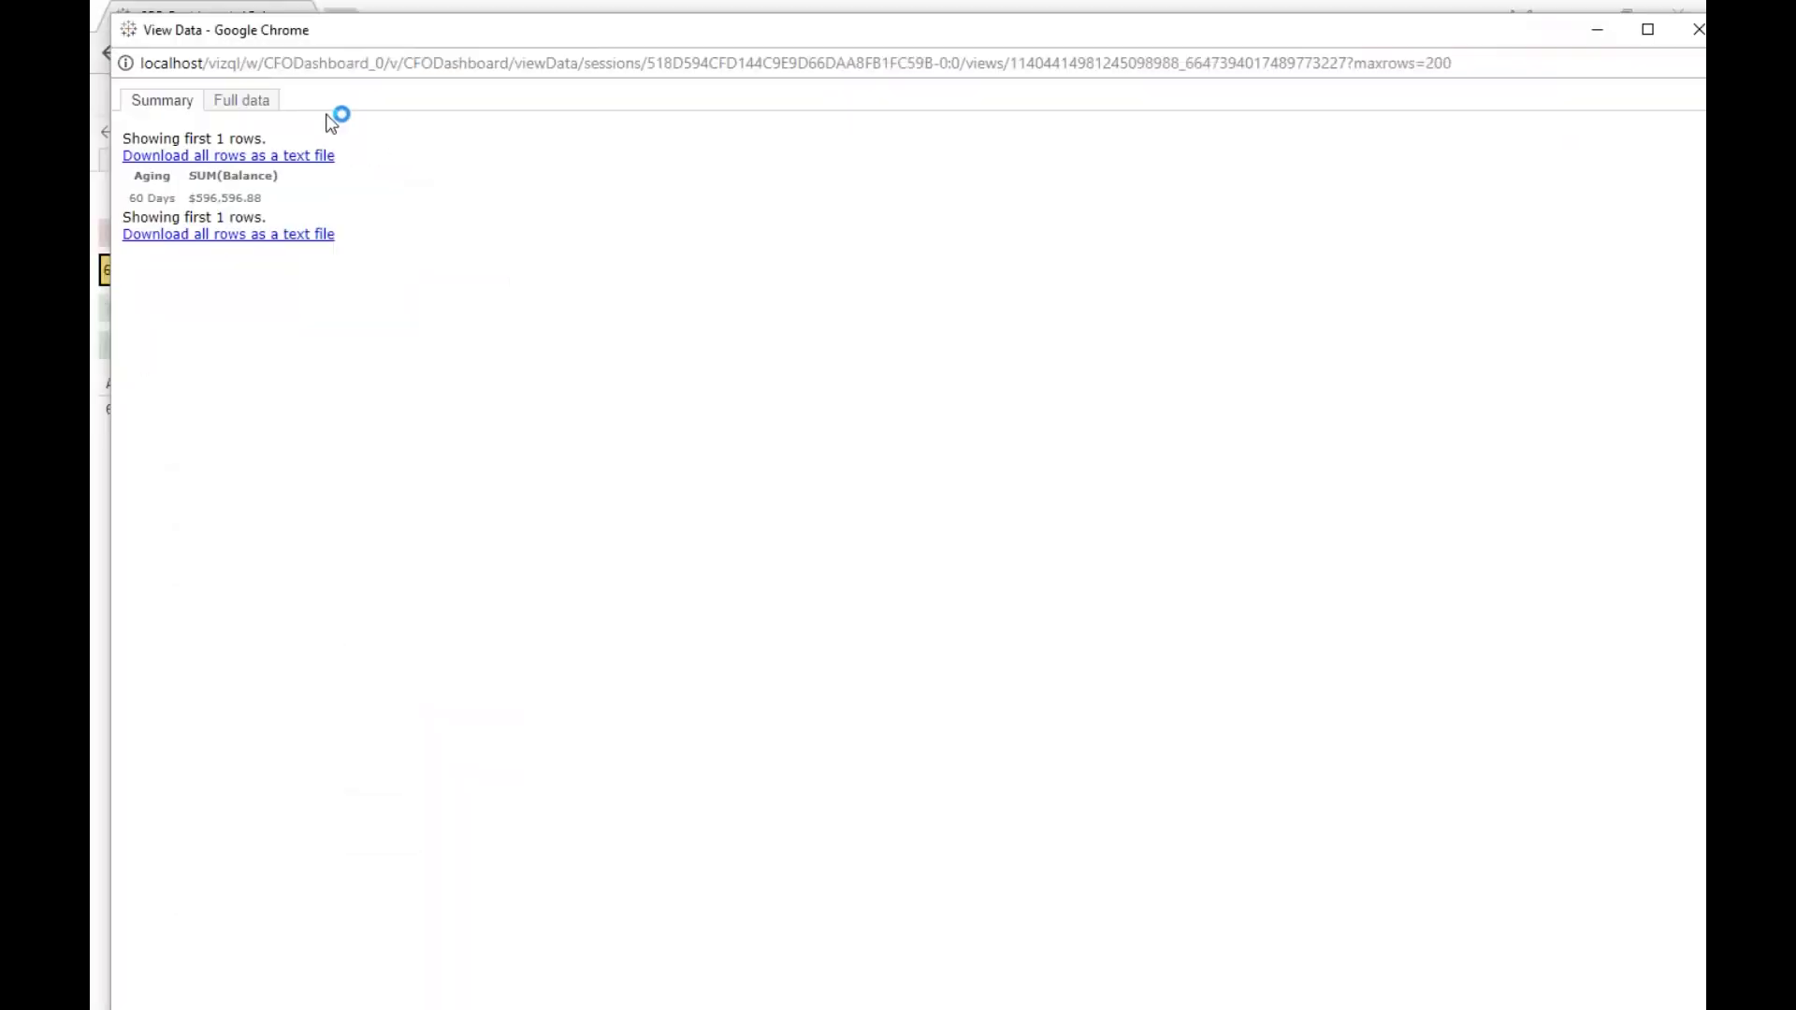
left_click(241, 100)
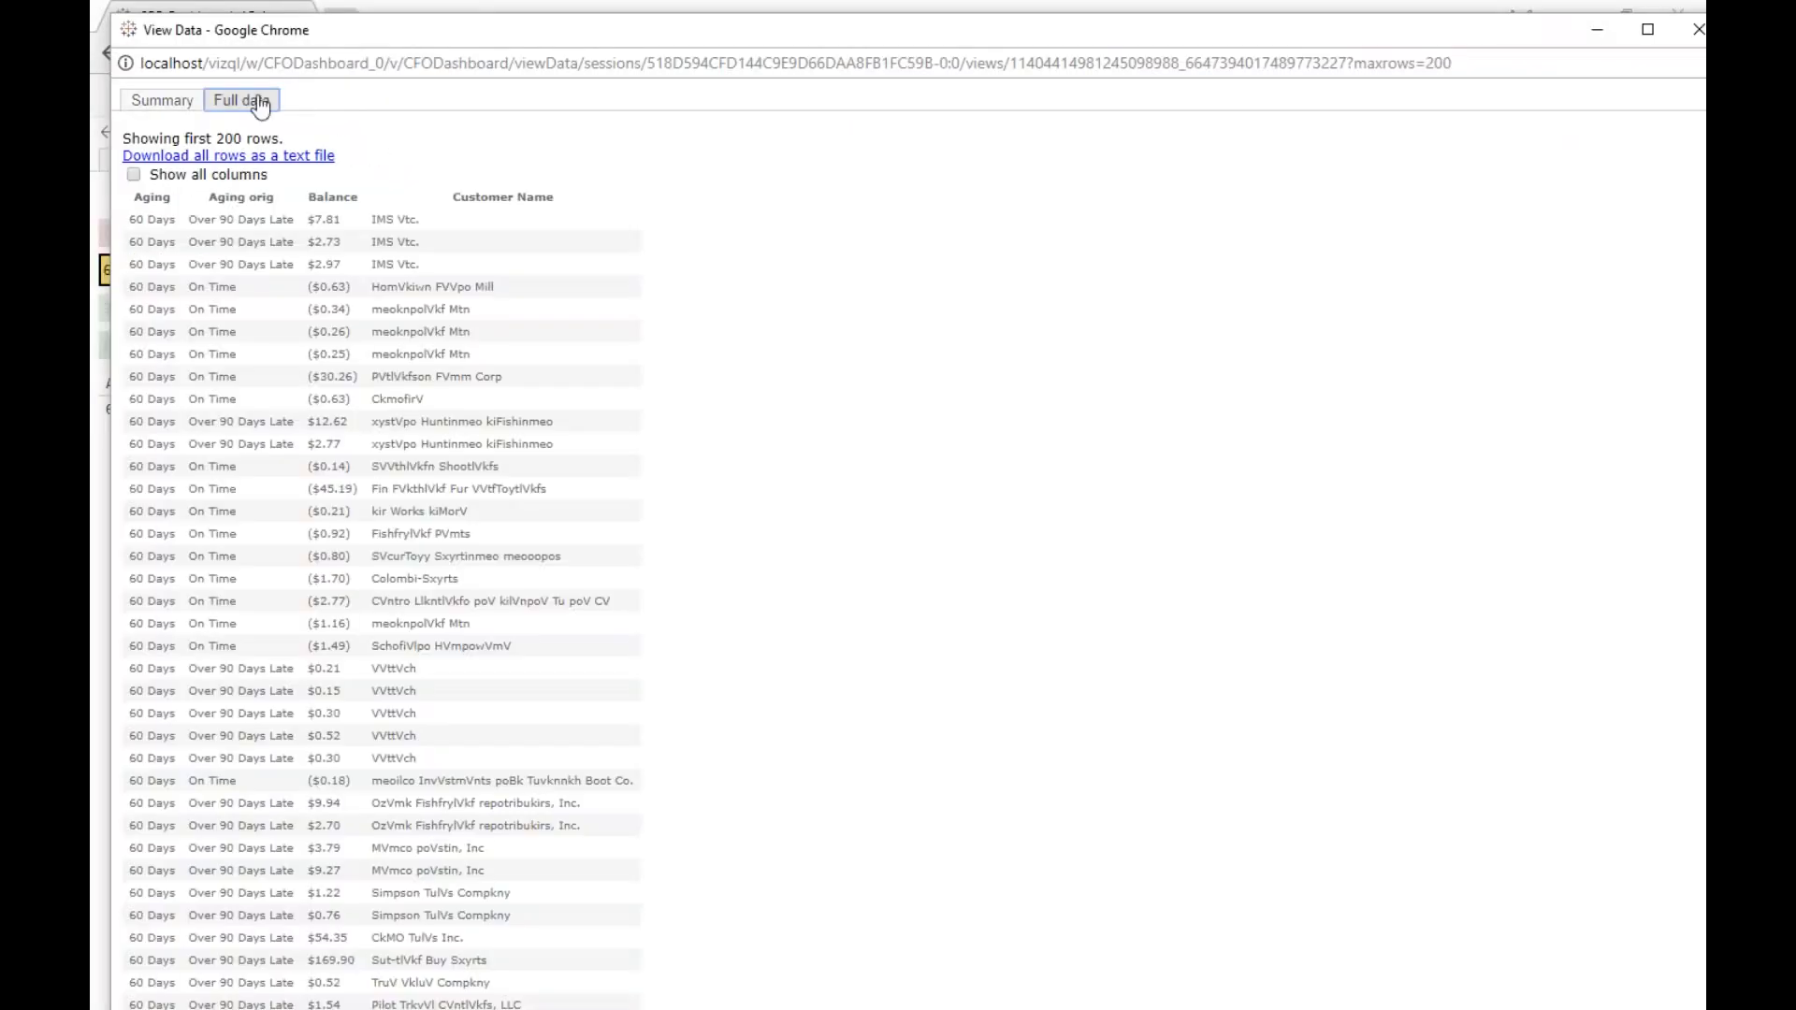
left_click(136, 174)
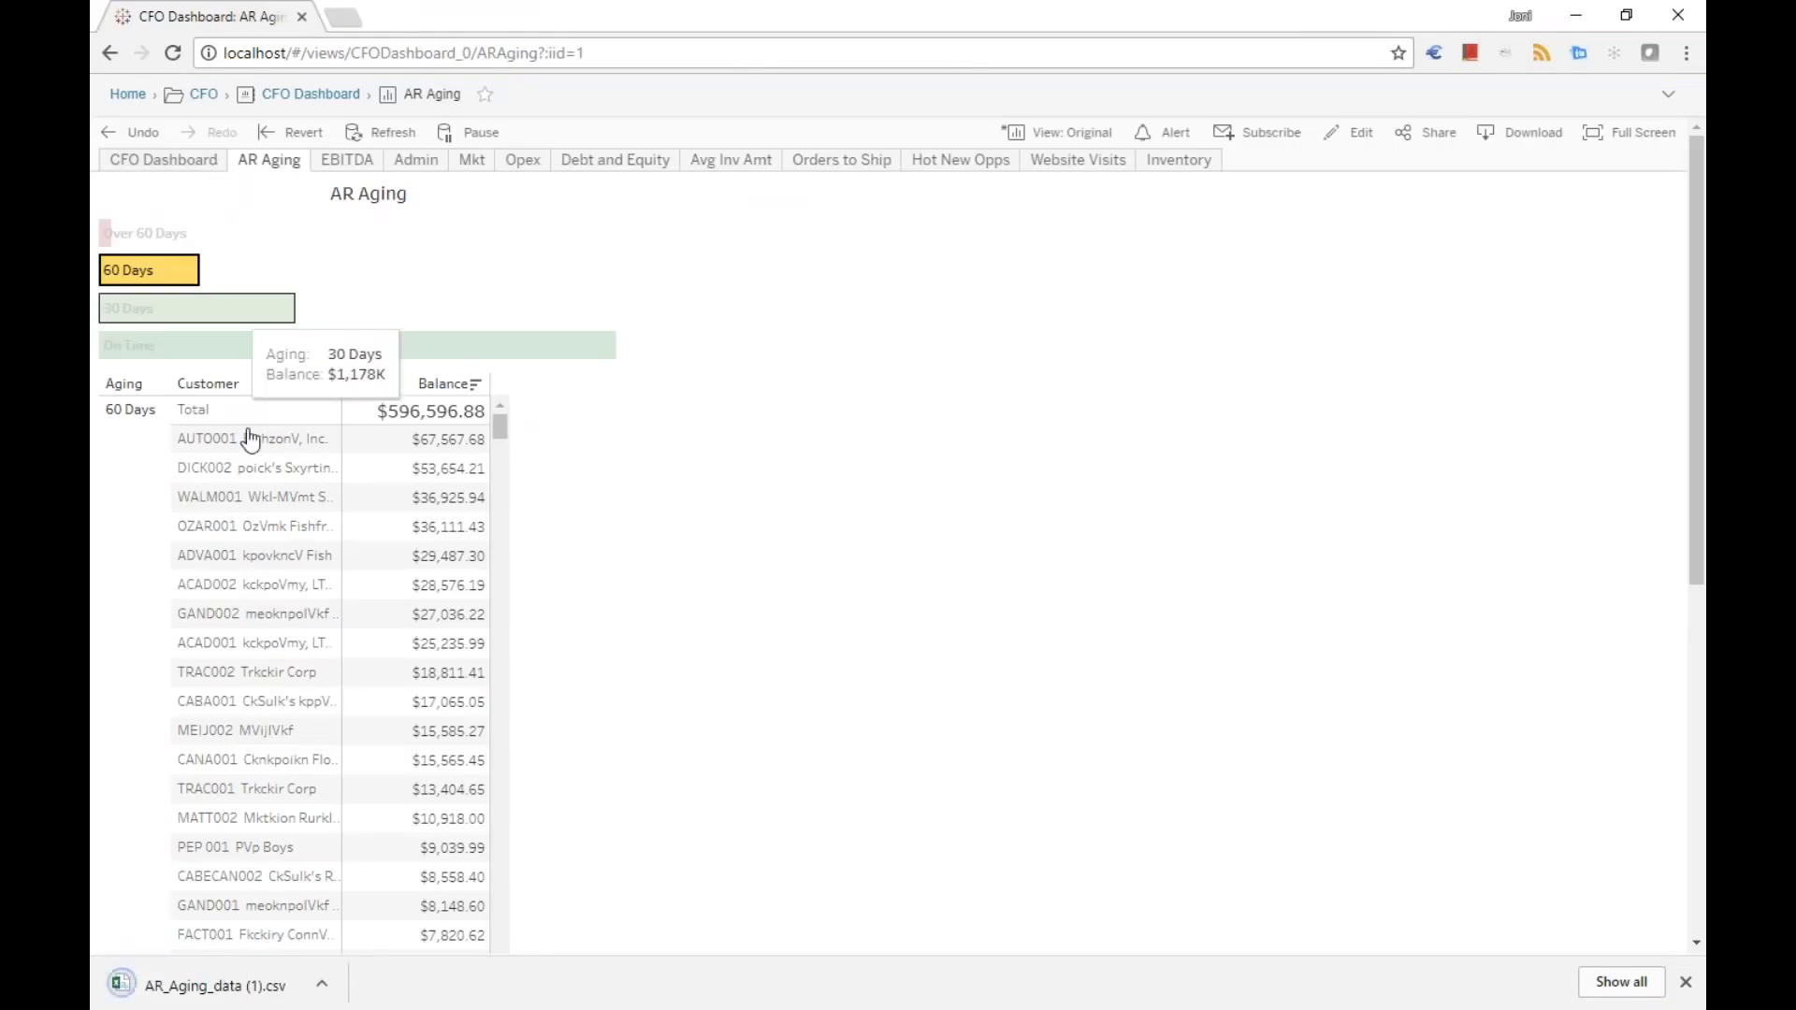
Step: Open the downloaded AR_Aging_data (1).csv file in Excel
left_click(208, 984)
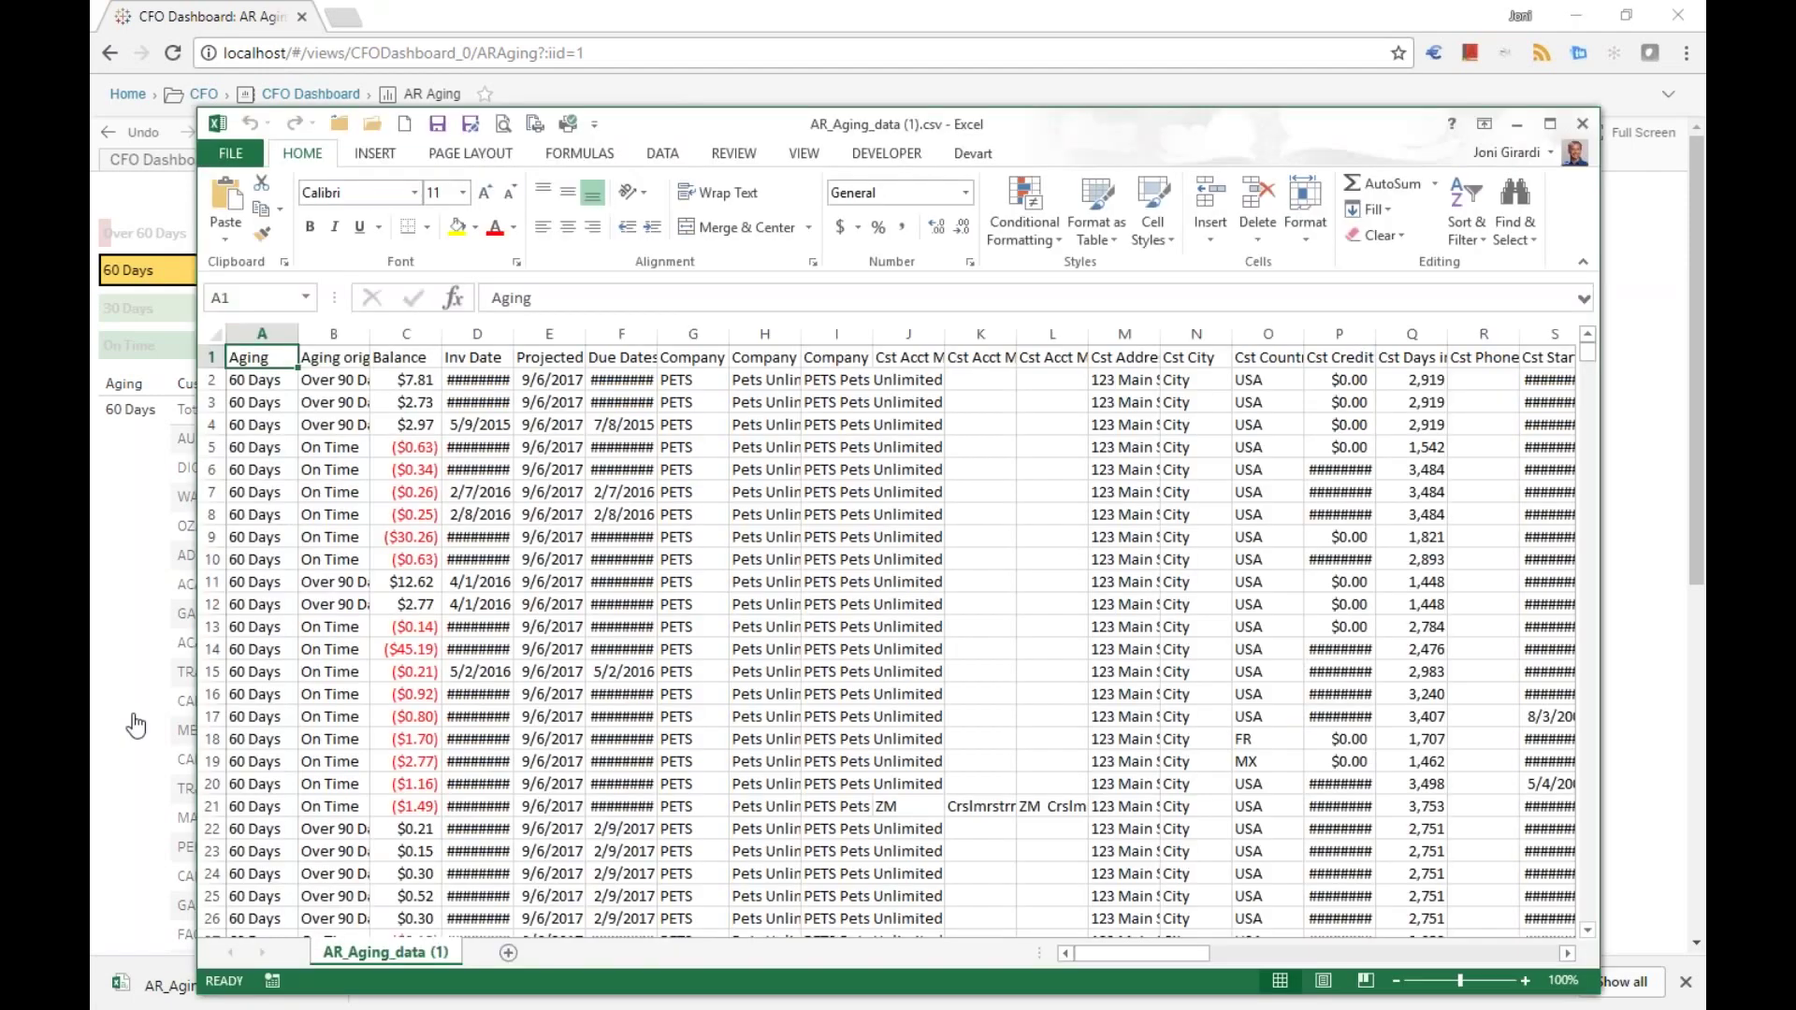
Step: Jump down column A to the last exported record at row 7636
key("ctrl+Down")
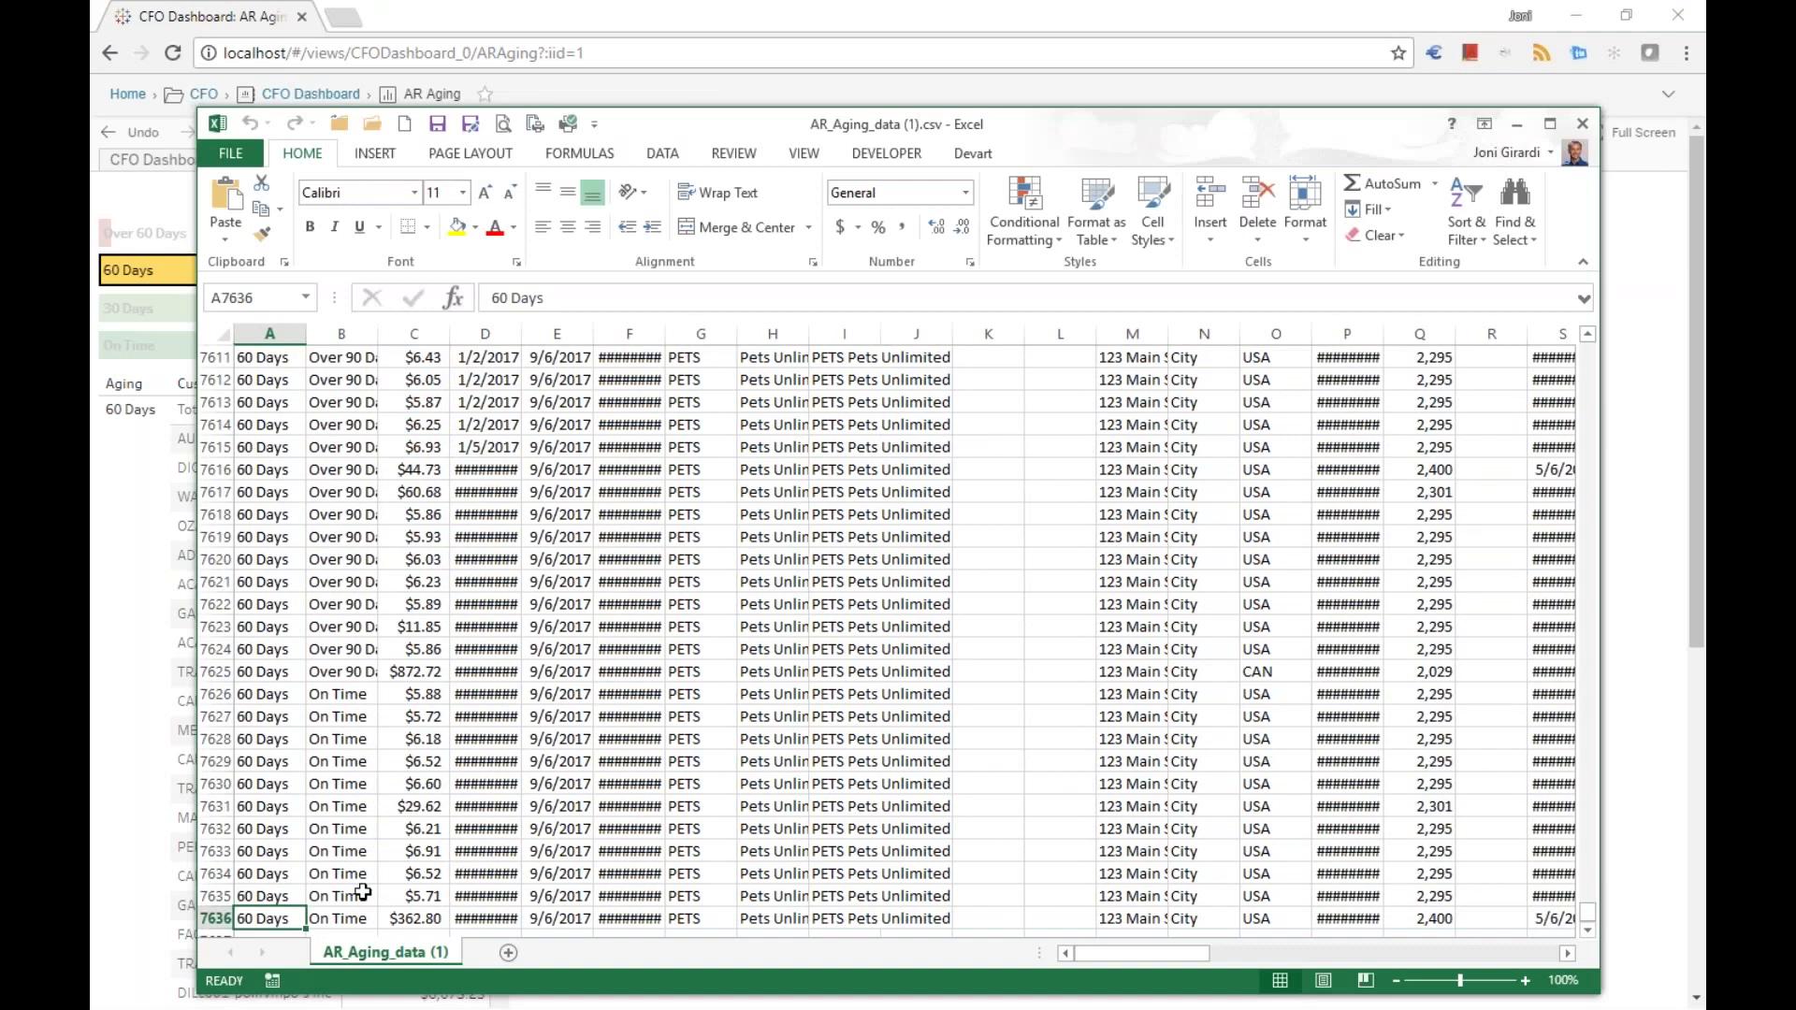
Step: Minimize Excel, return to the CFO Dashboard, and view it full screen to inspect Revenue YoY
left_click(1518, 124)
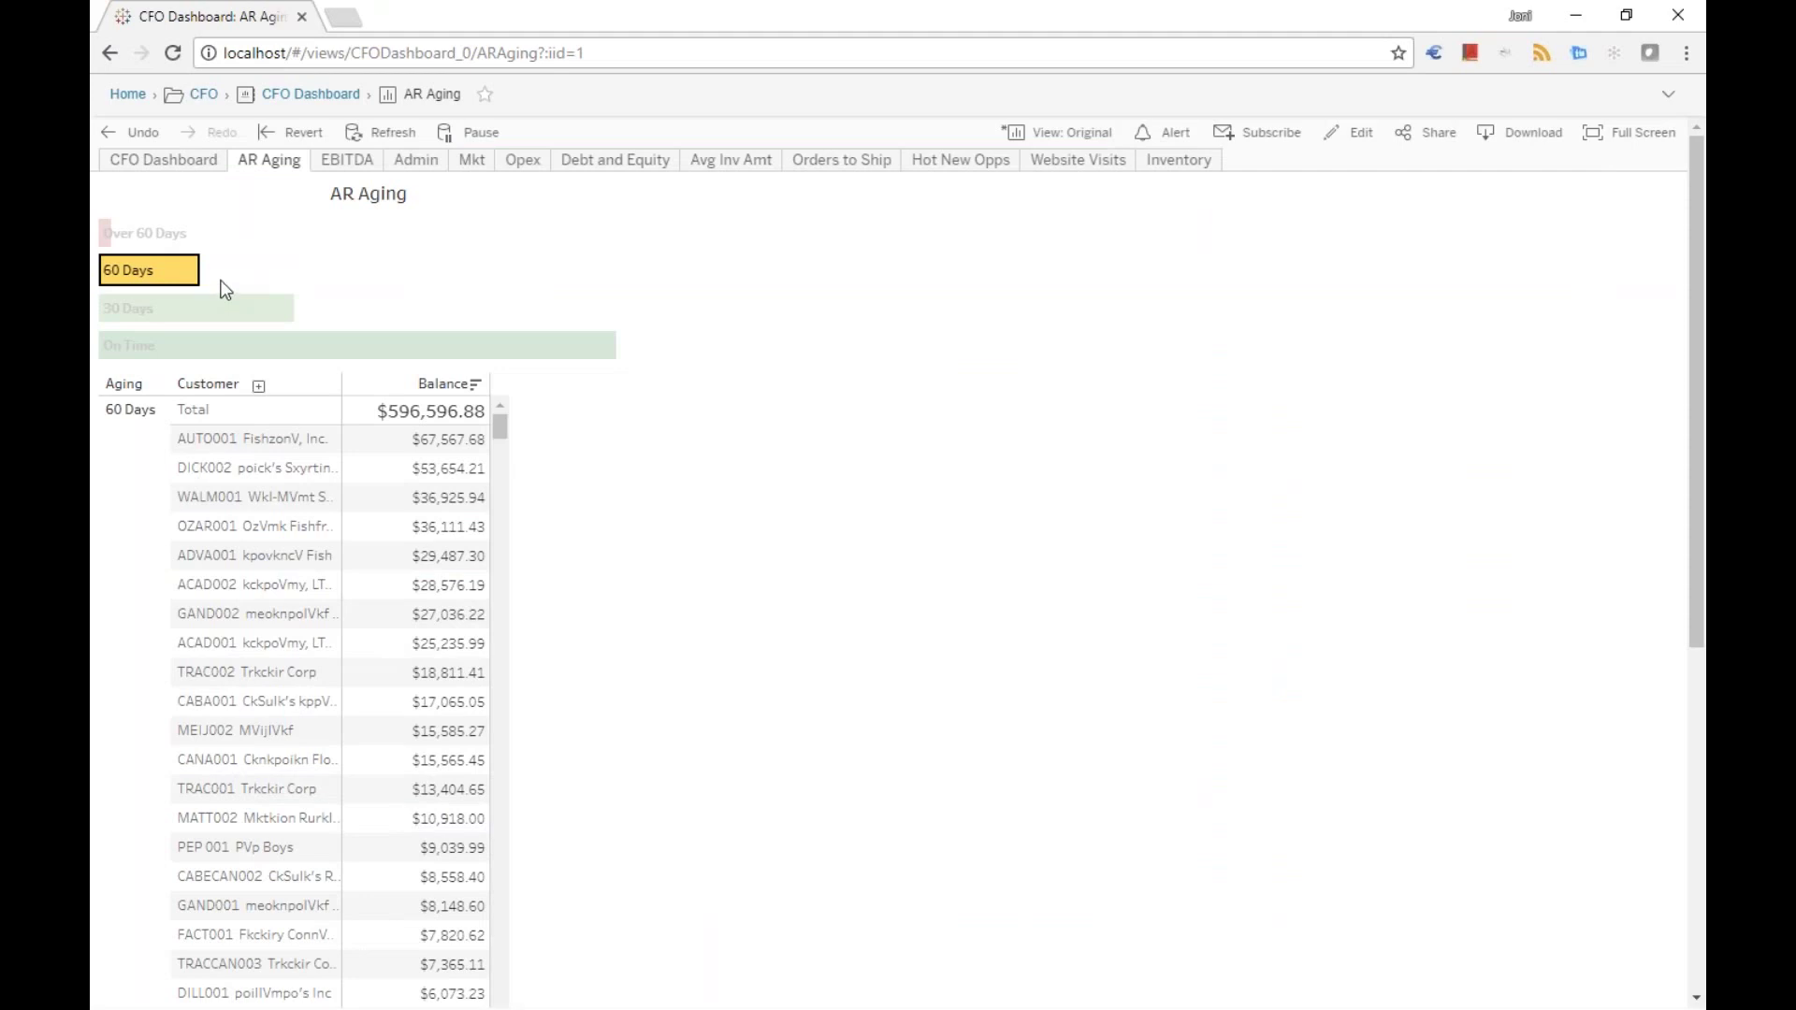
left_click(187, 272)
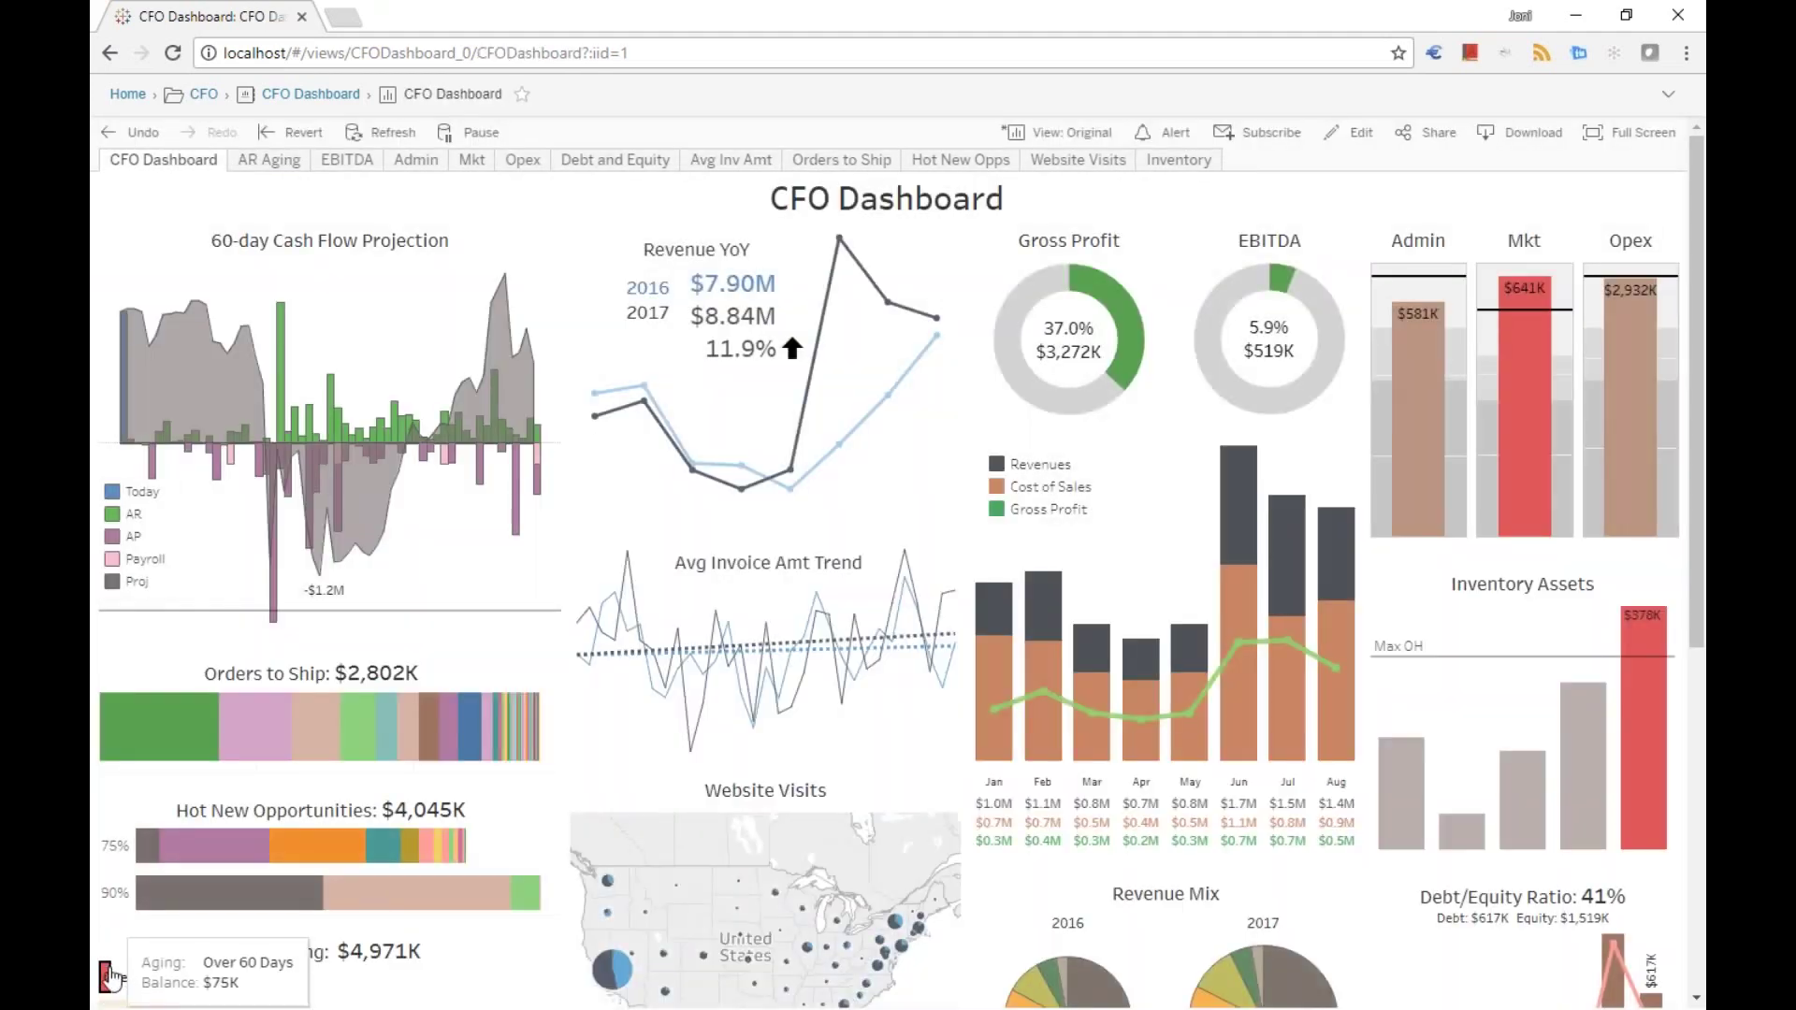
left_click(1654, 131)
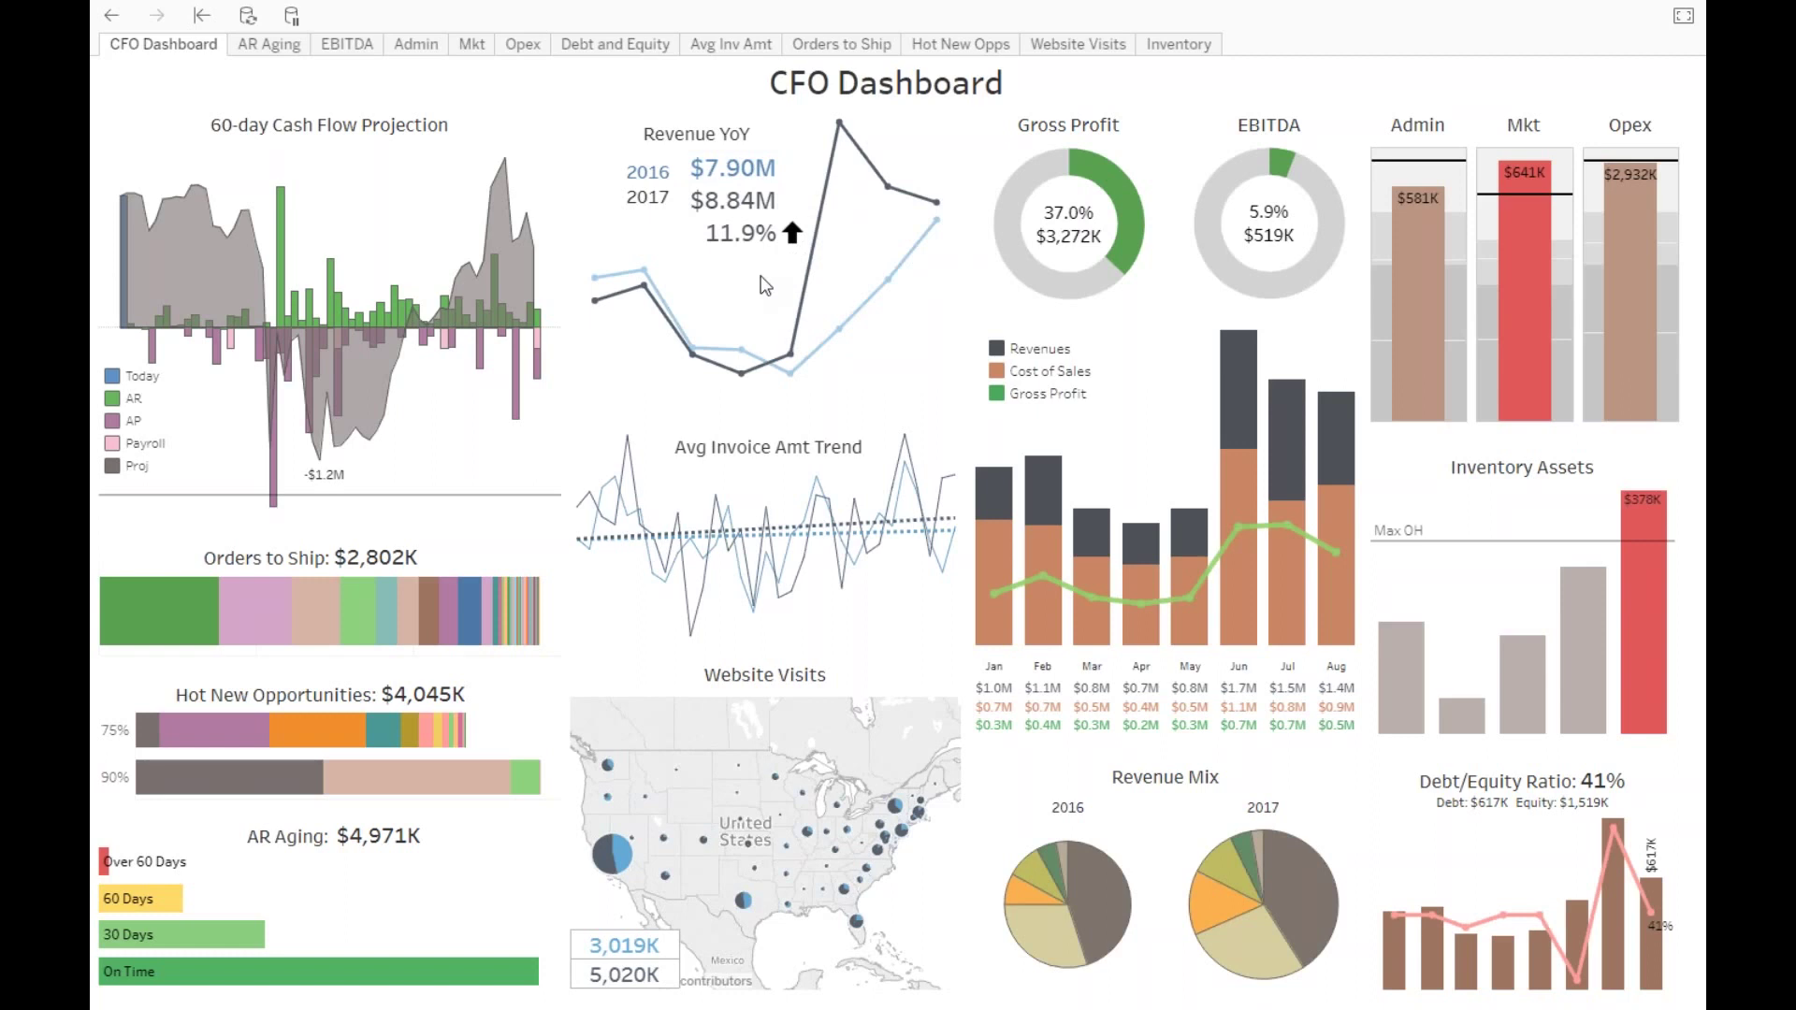
mouse_move(791, 376)
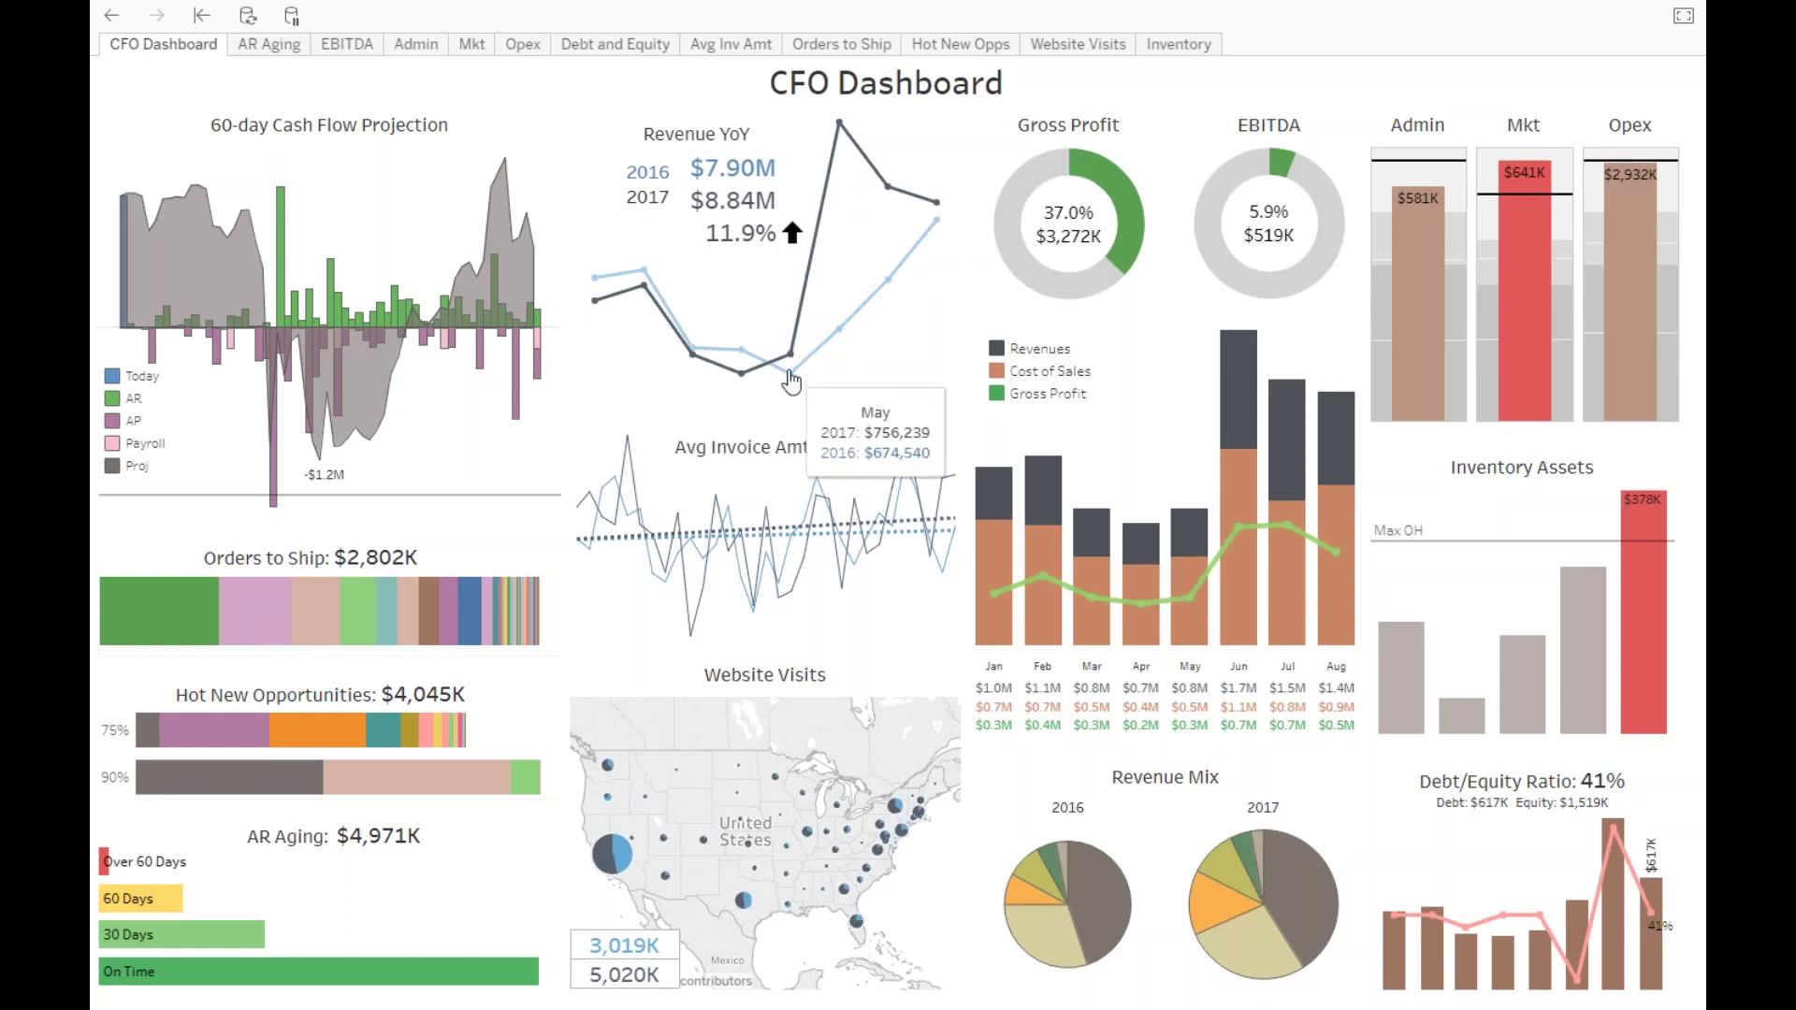
mouse_move(840, 335)
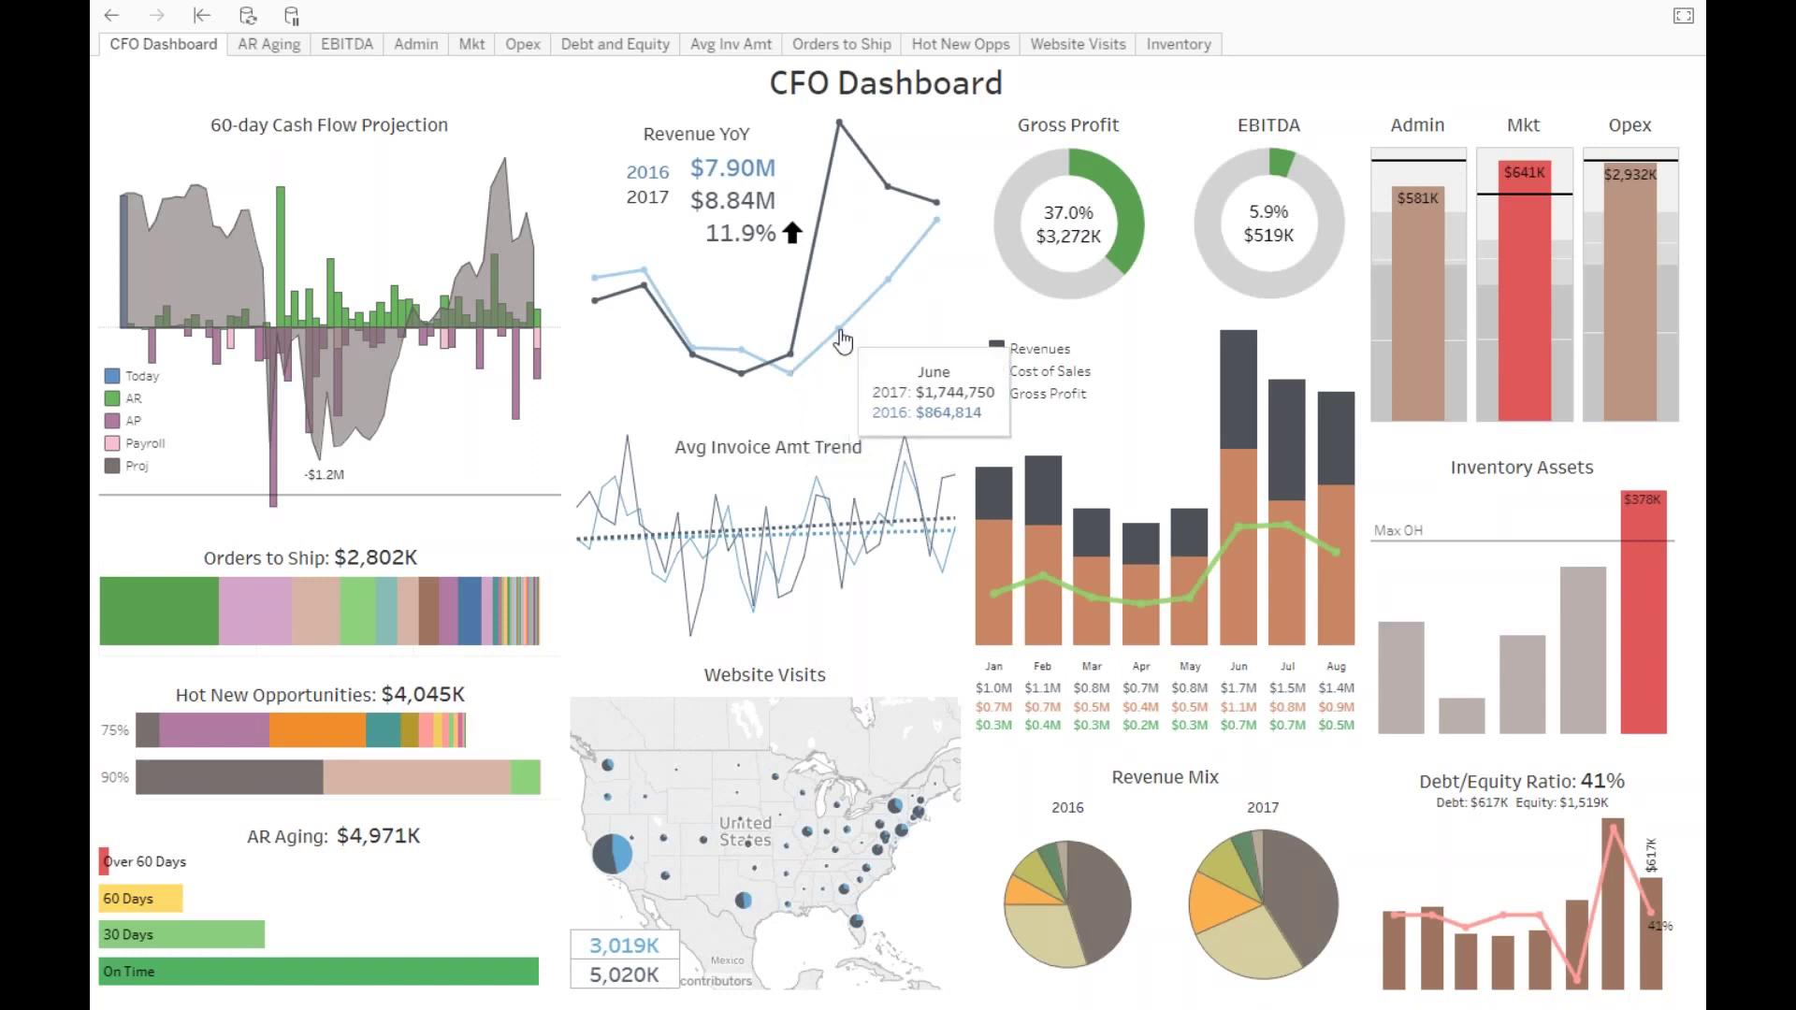
mouse_move(885, 293)
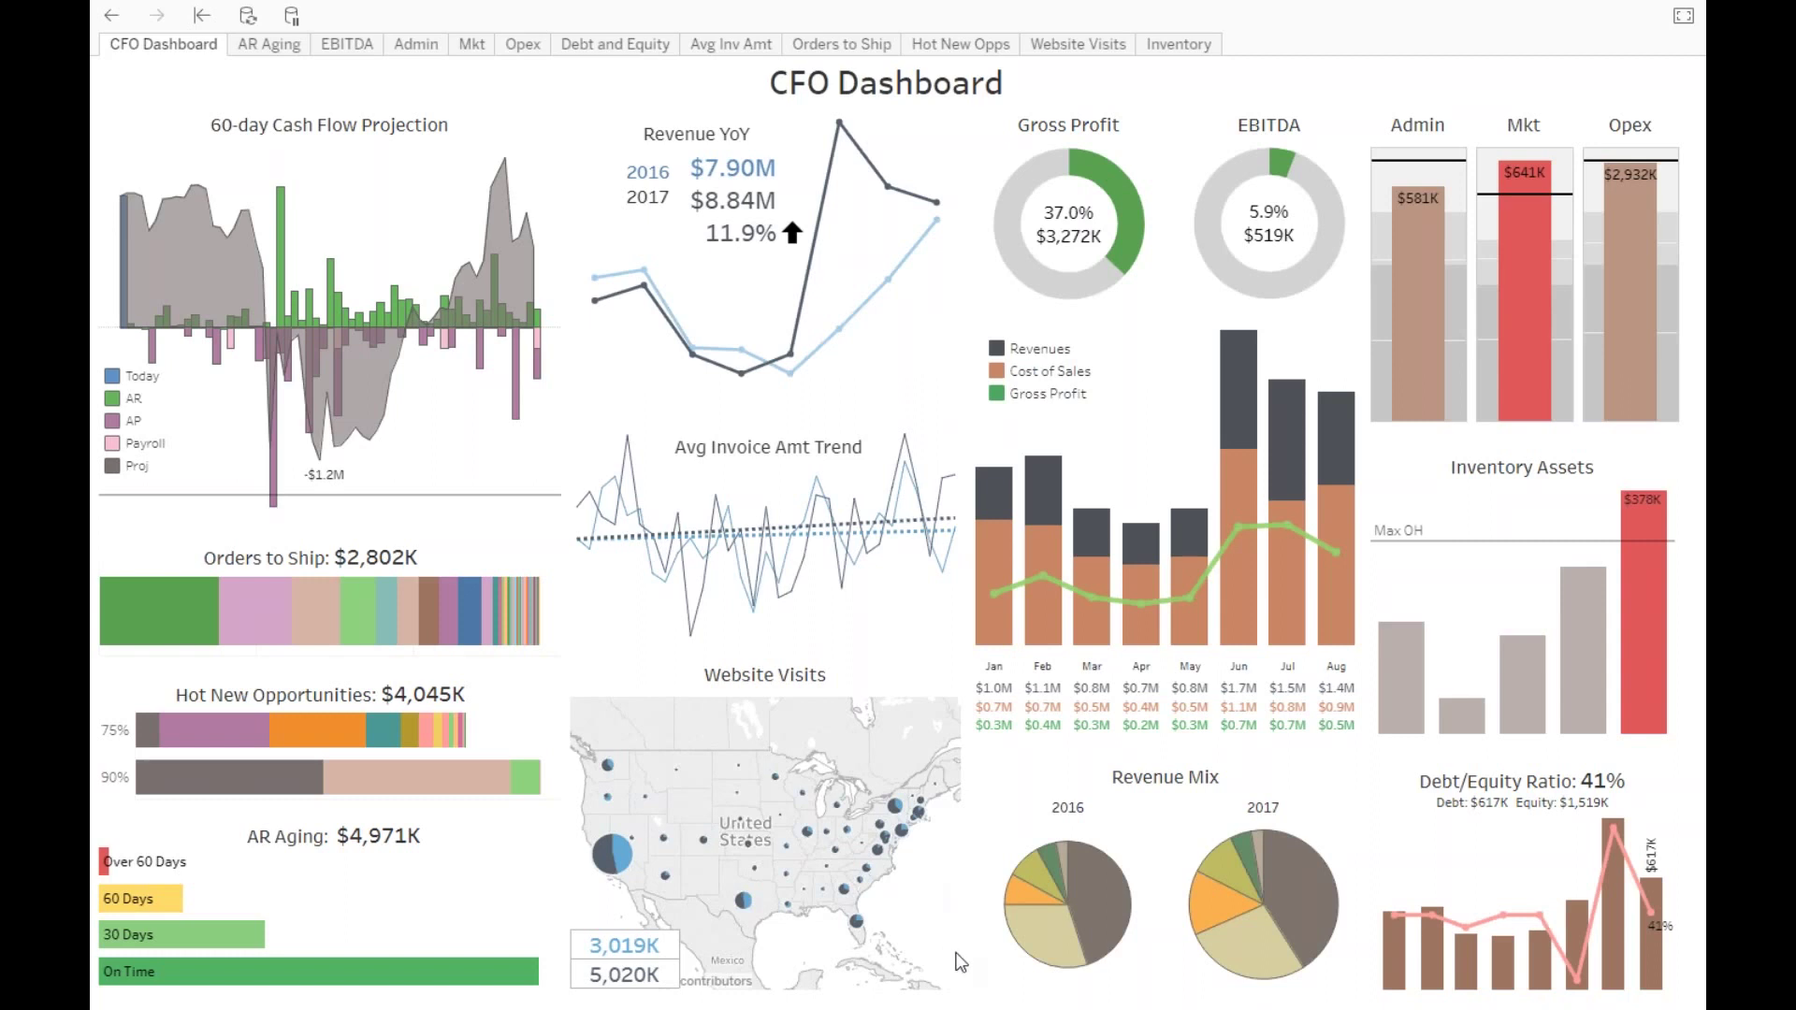
Step: Box-select the East Coast states on the Website Visits map (741K for 2016, 1,956K for 2017)
left_click_drag(955, 952, 848, 791)
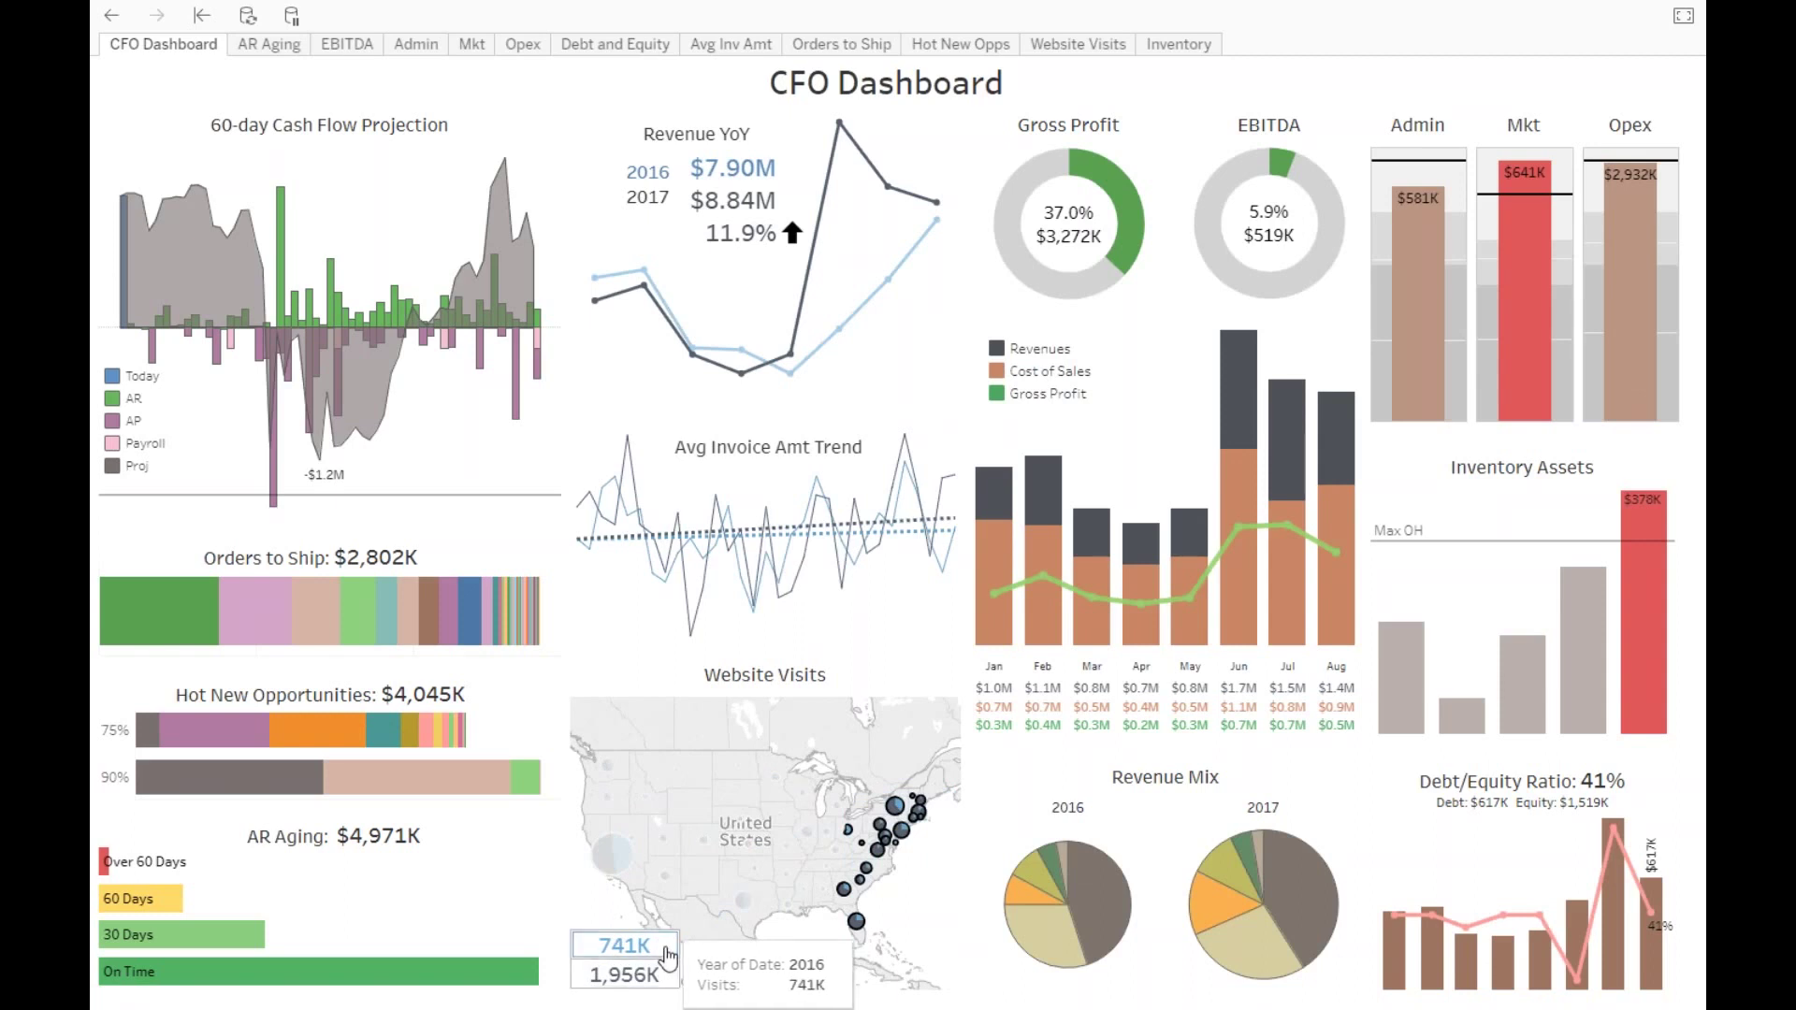
mouse_move(670, 961)
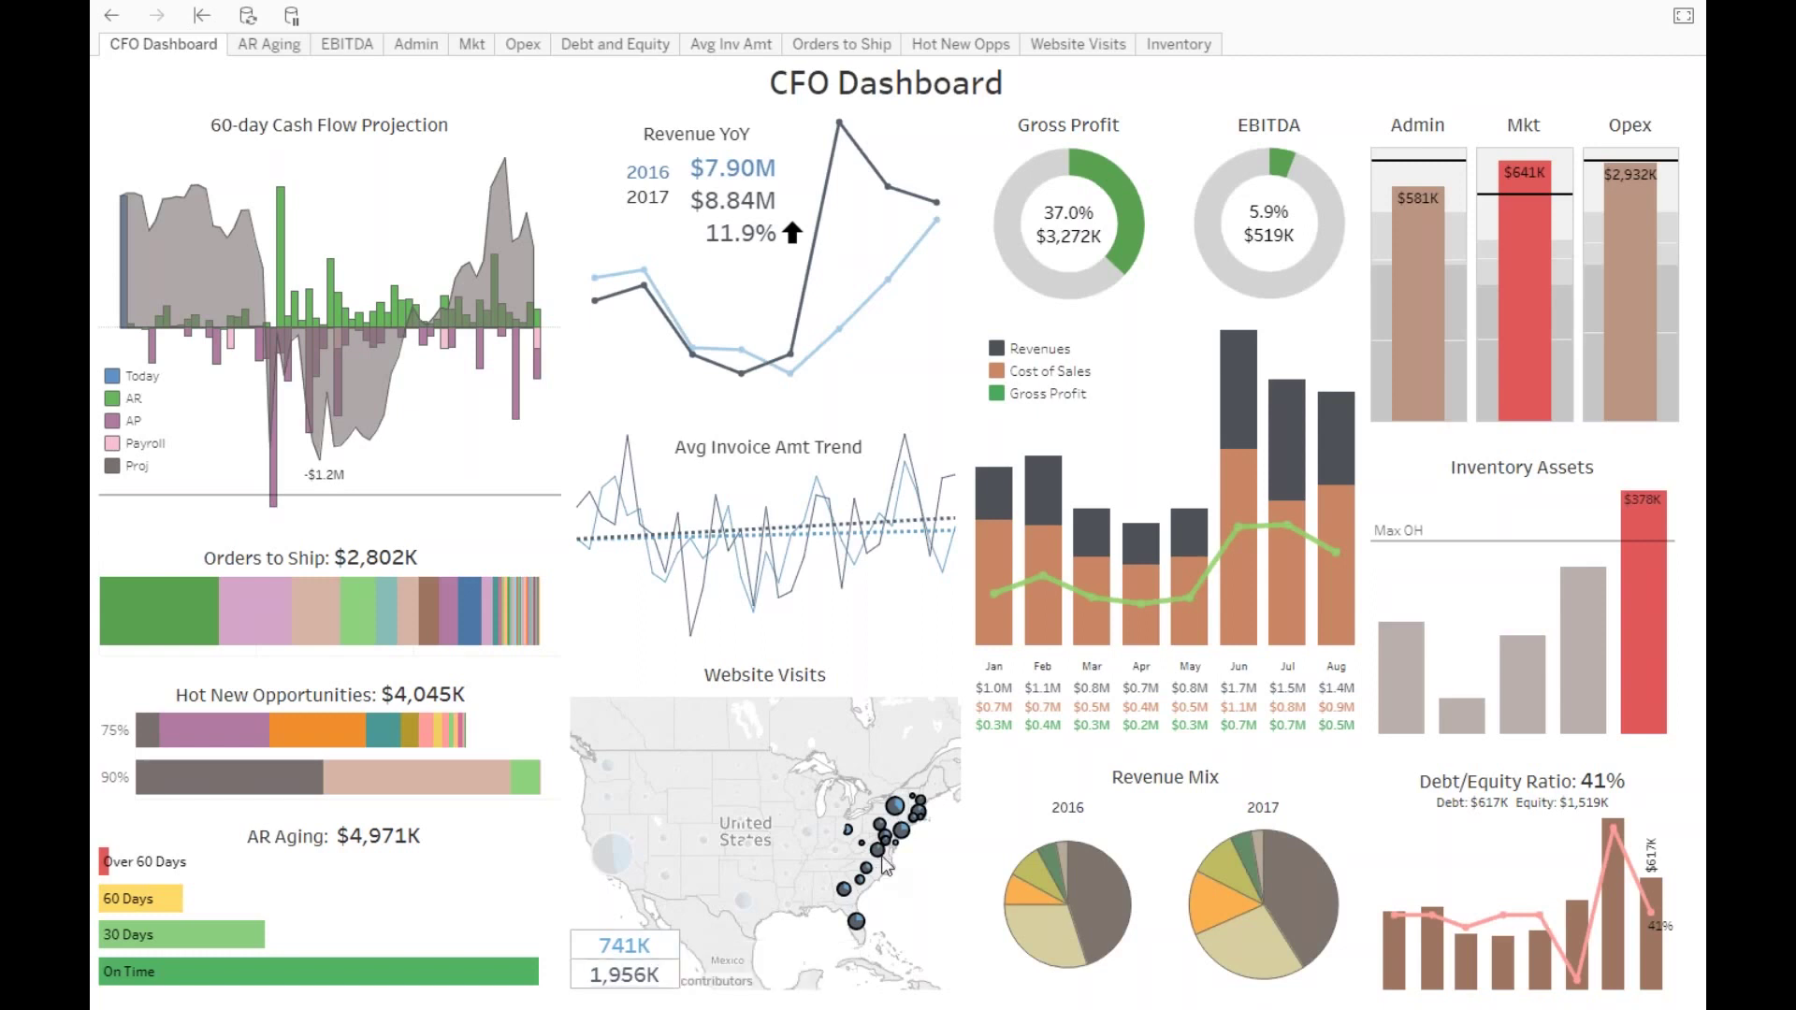
mouse_move(884, 856)
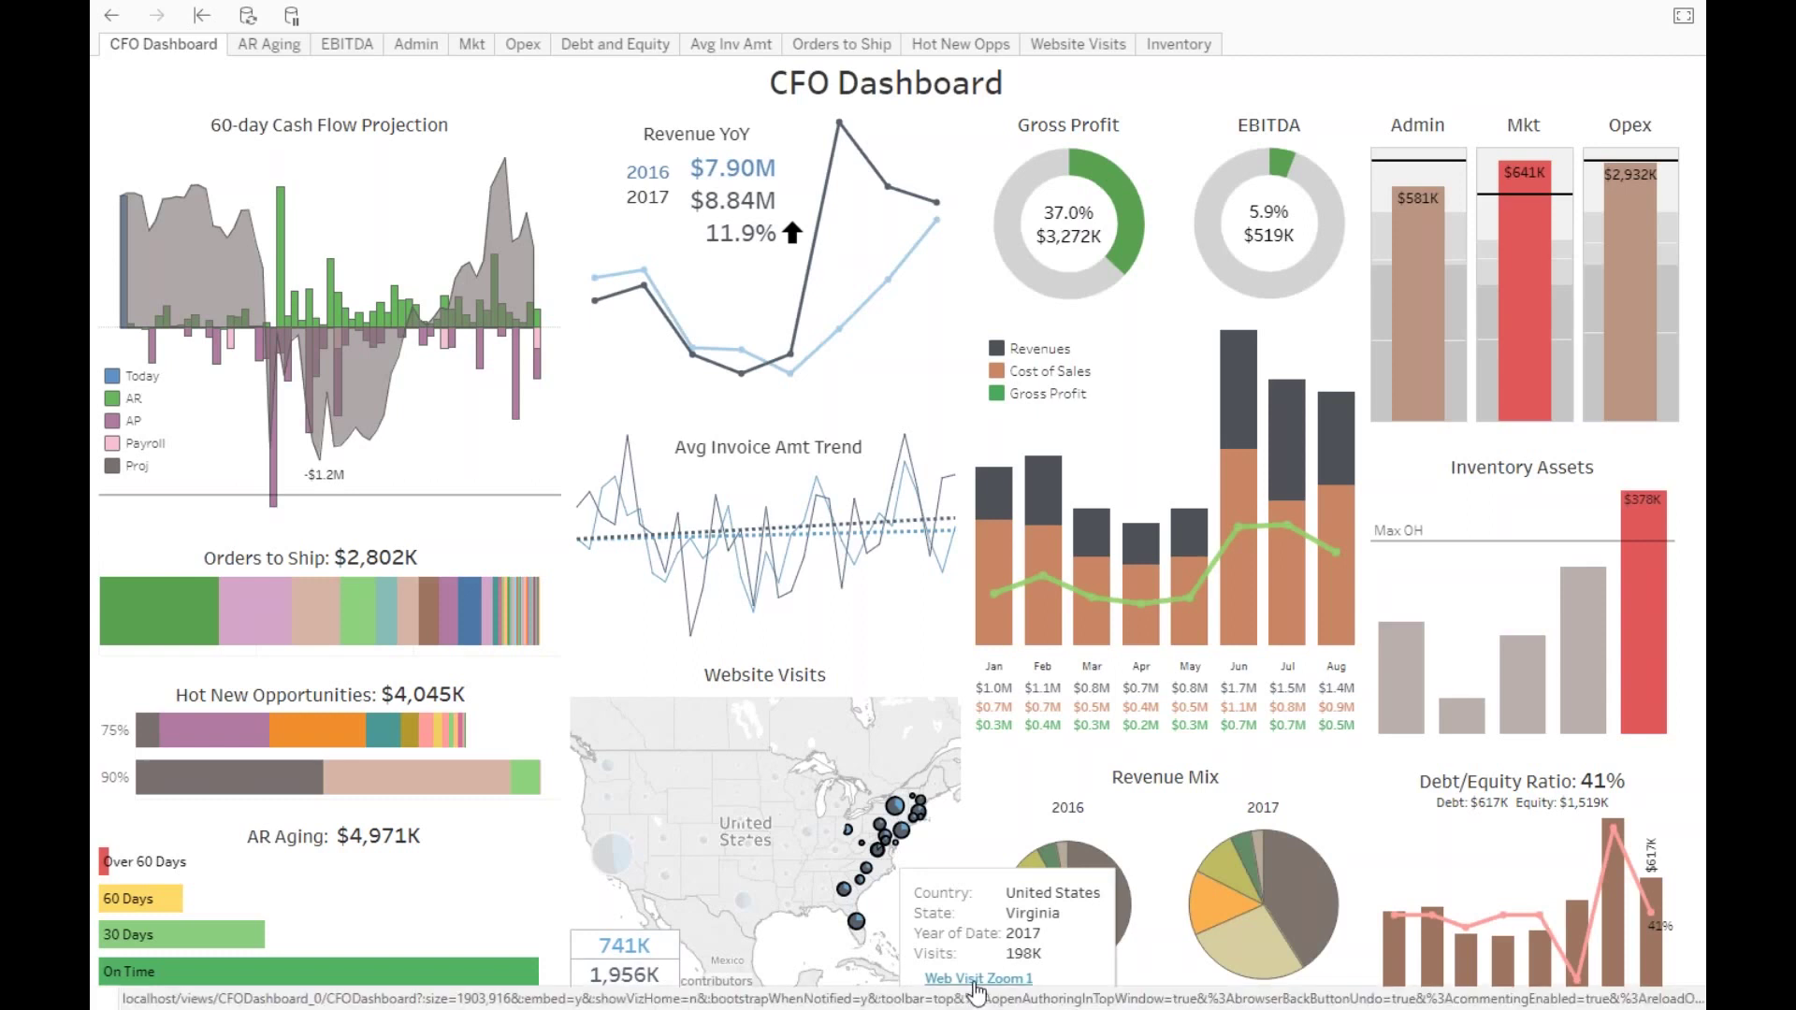
Step: Drill into the Web Visit Zoom 1 state maps and zoom out to the whole eastern region
left_click(974, 983)
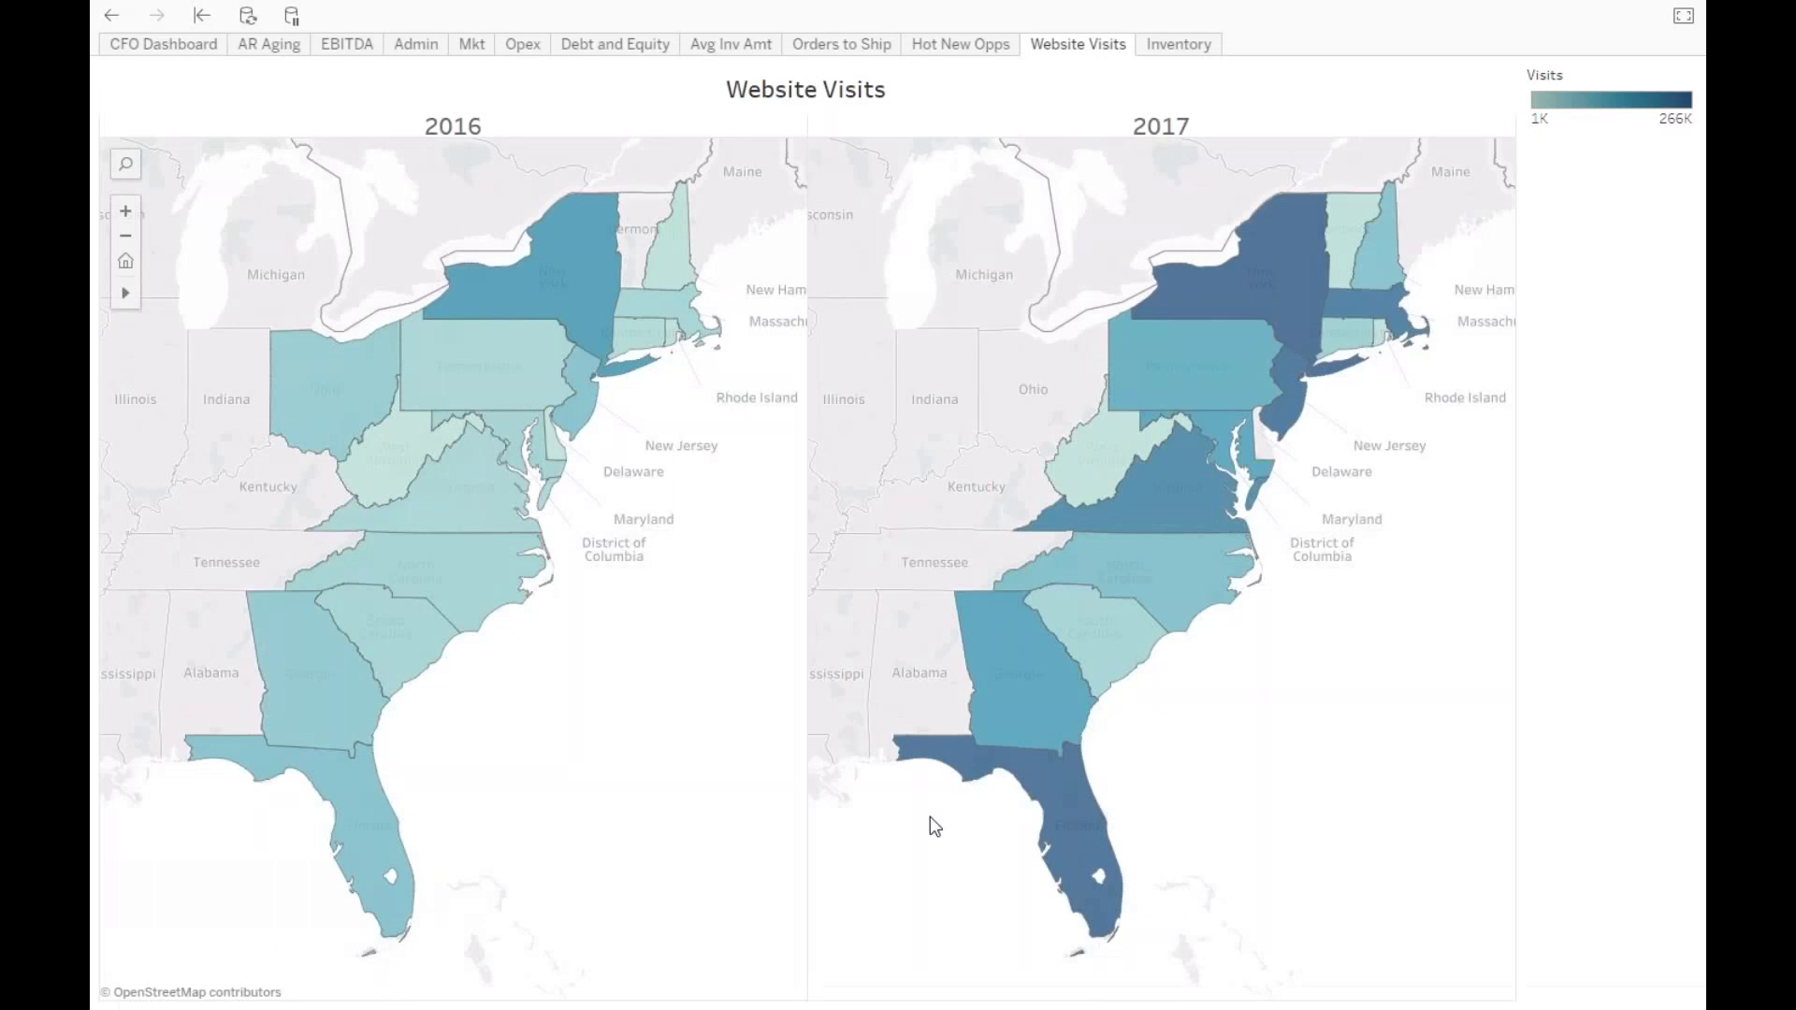
left_click(125, 235)
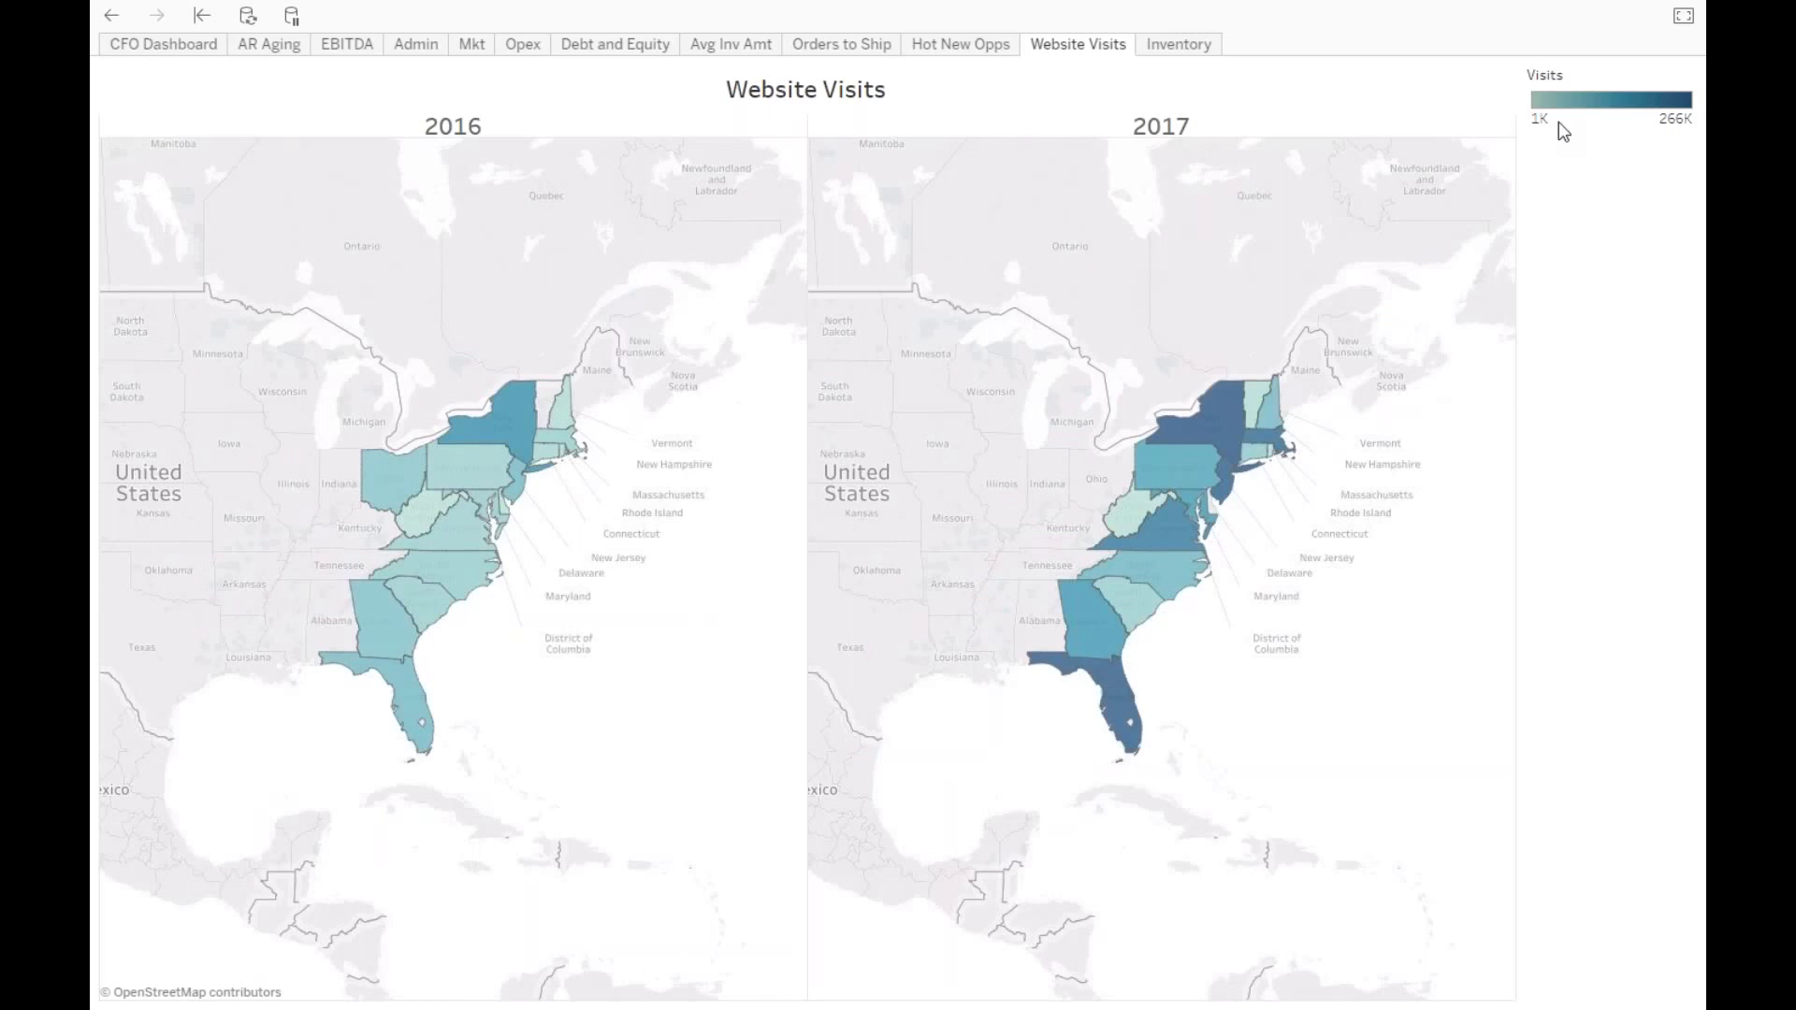
mouse_move(1136, 734)
mouse_move(1225, 431)
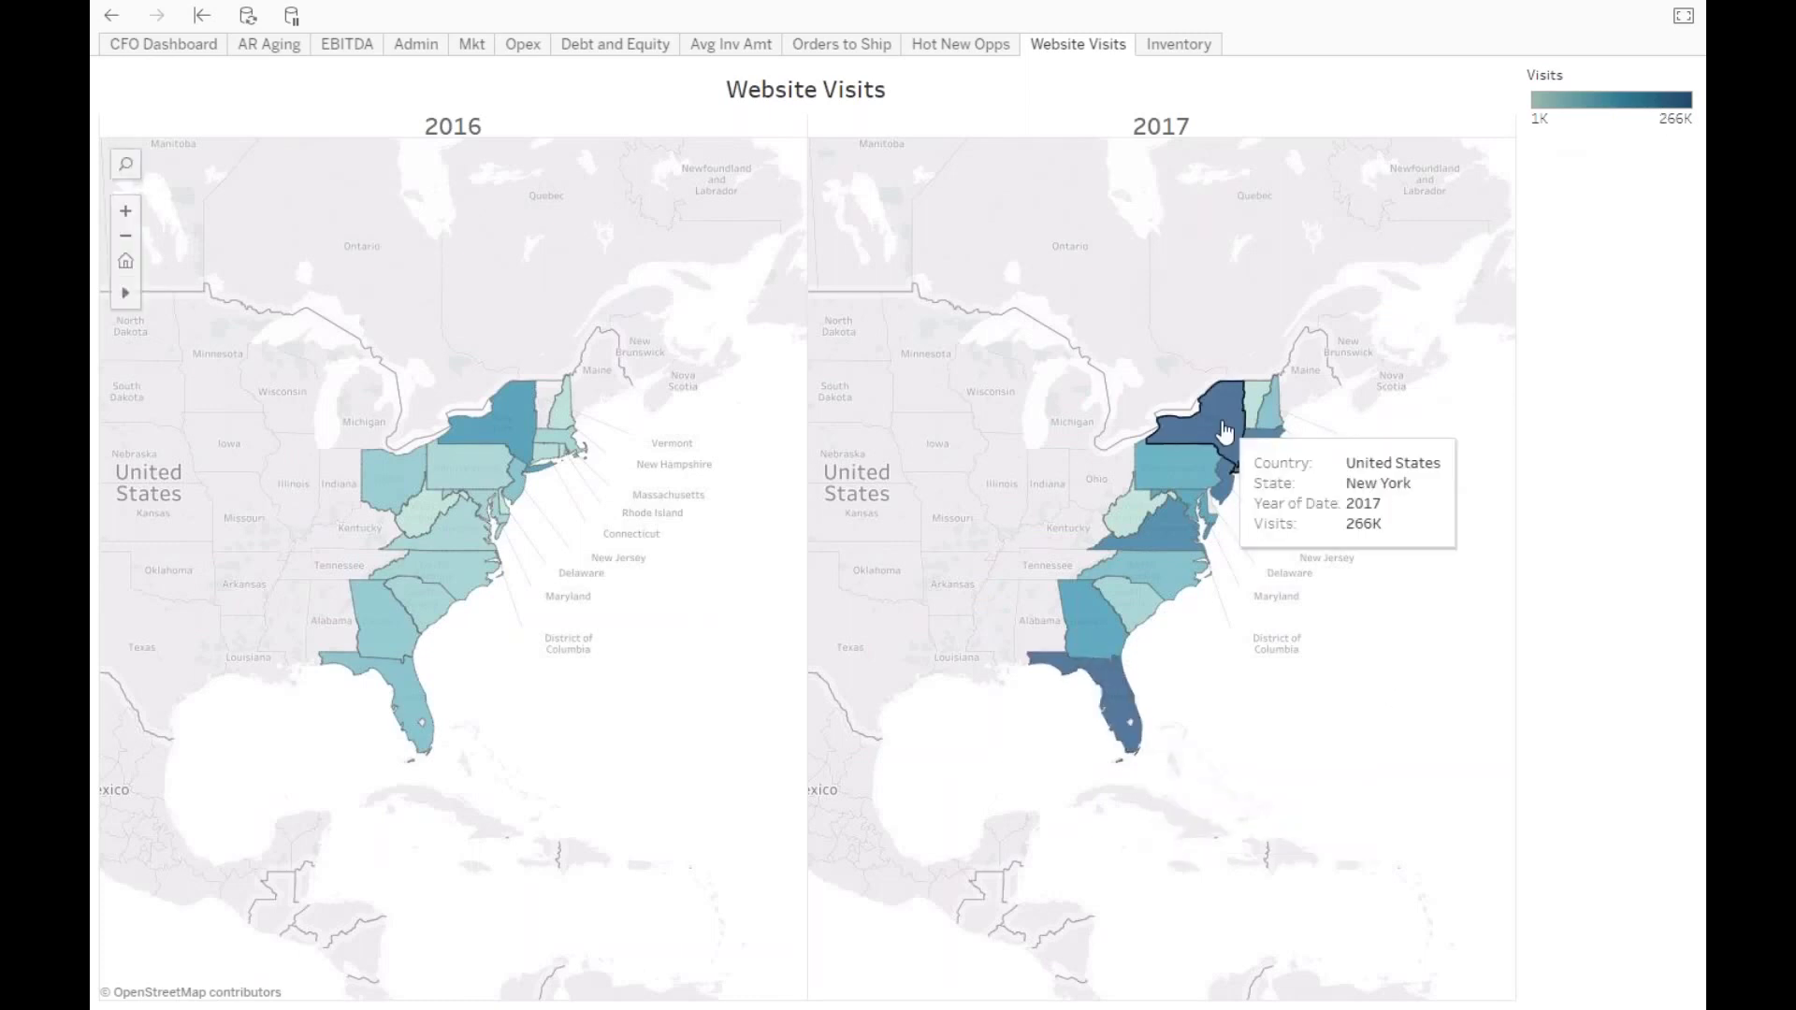
mouse_move(1180, 545)
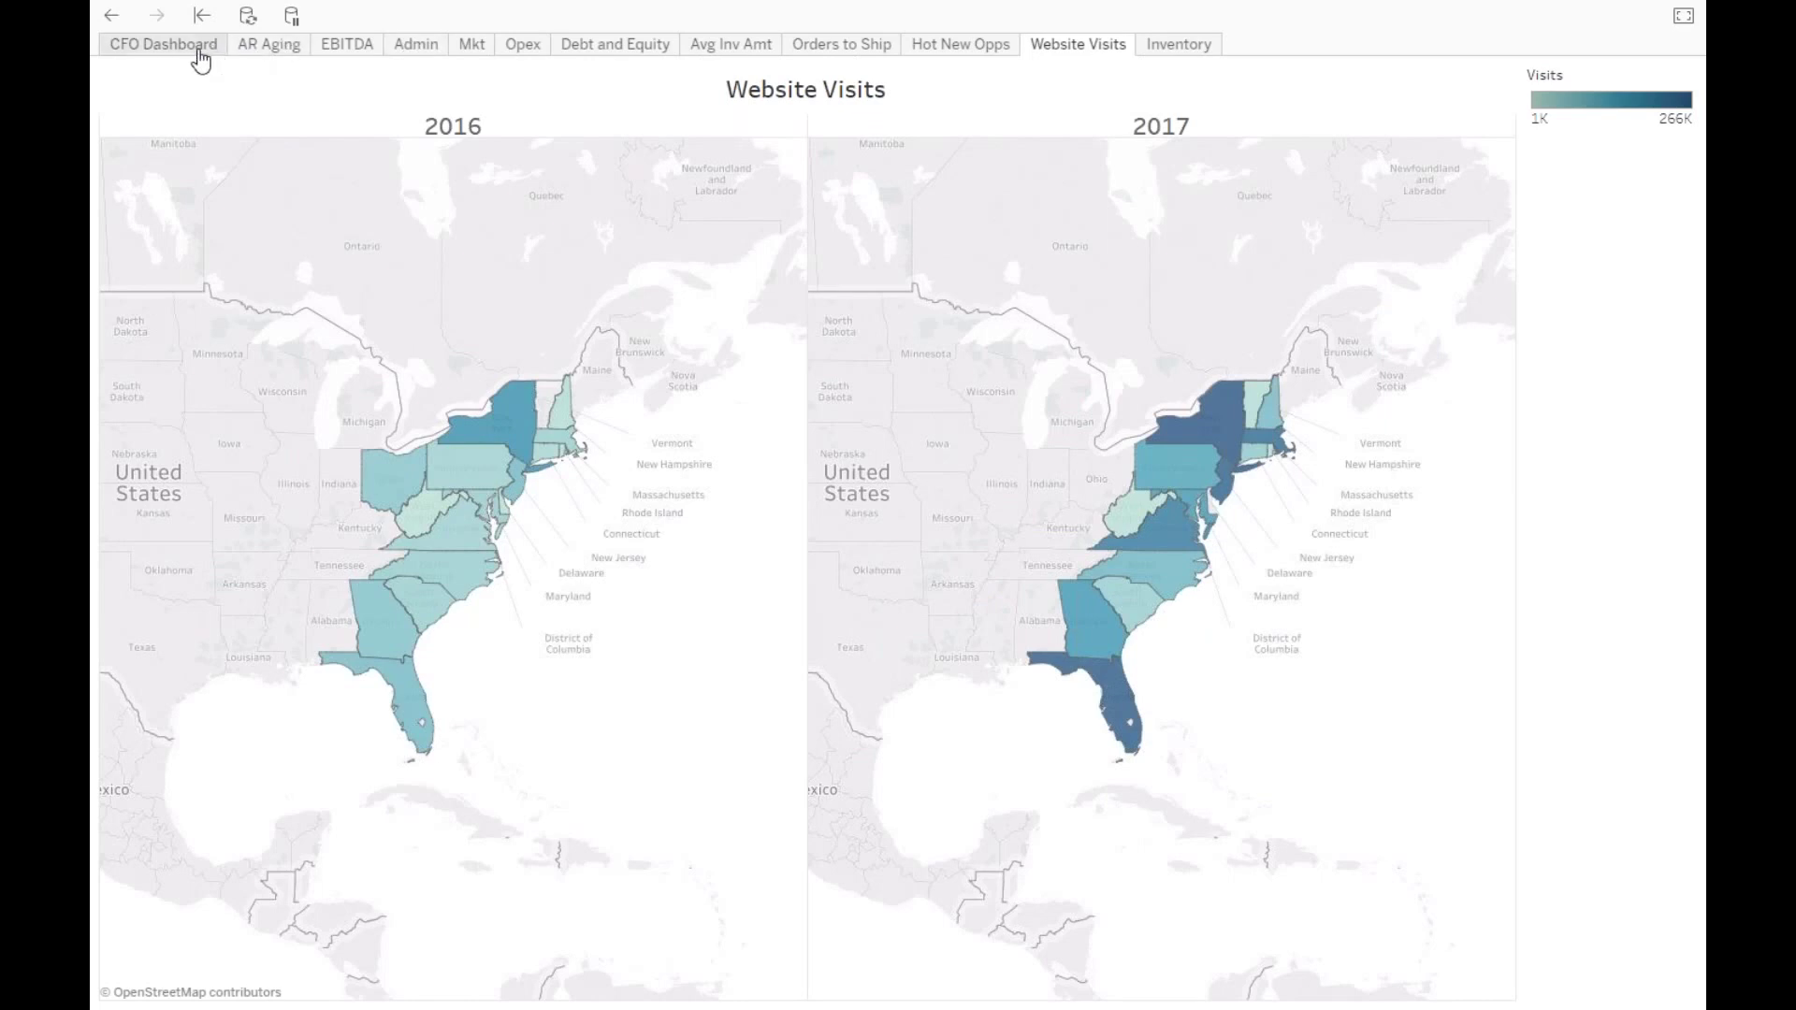
Step: Go back to the CFO Dashboard, peek at the monthly EBITDA sheet, then return to the dashboard
left_click(198, 49)
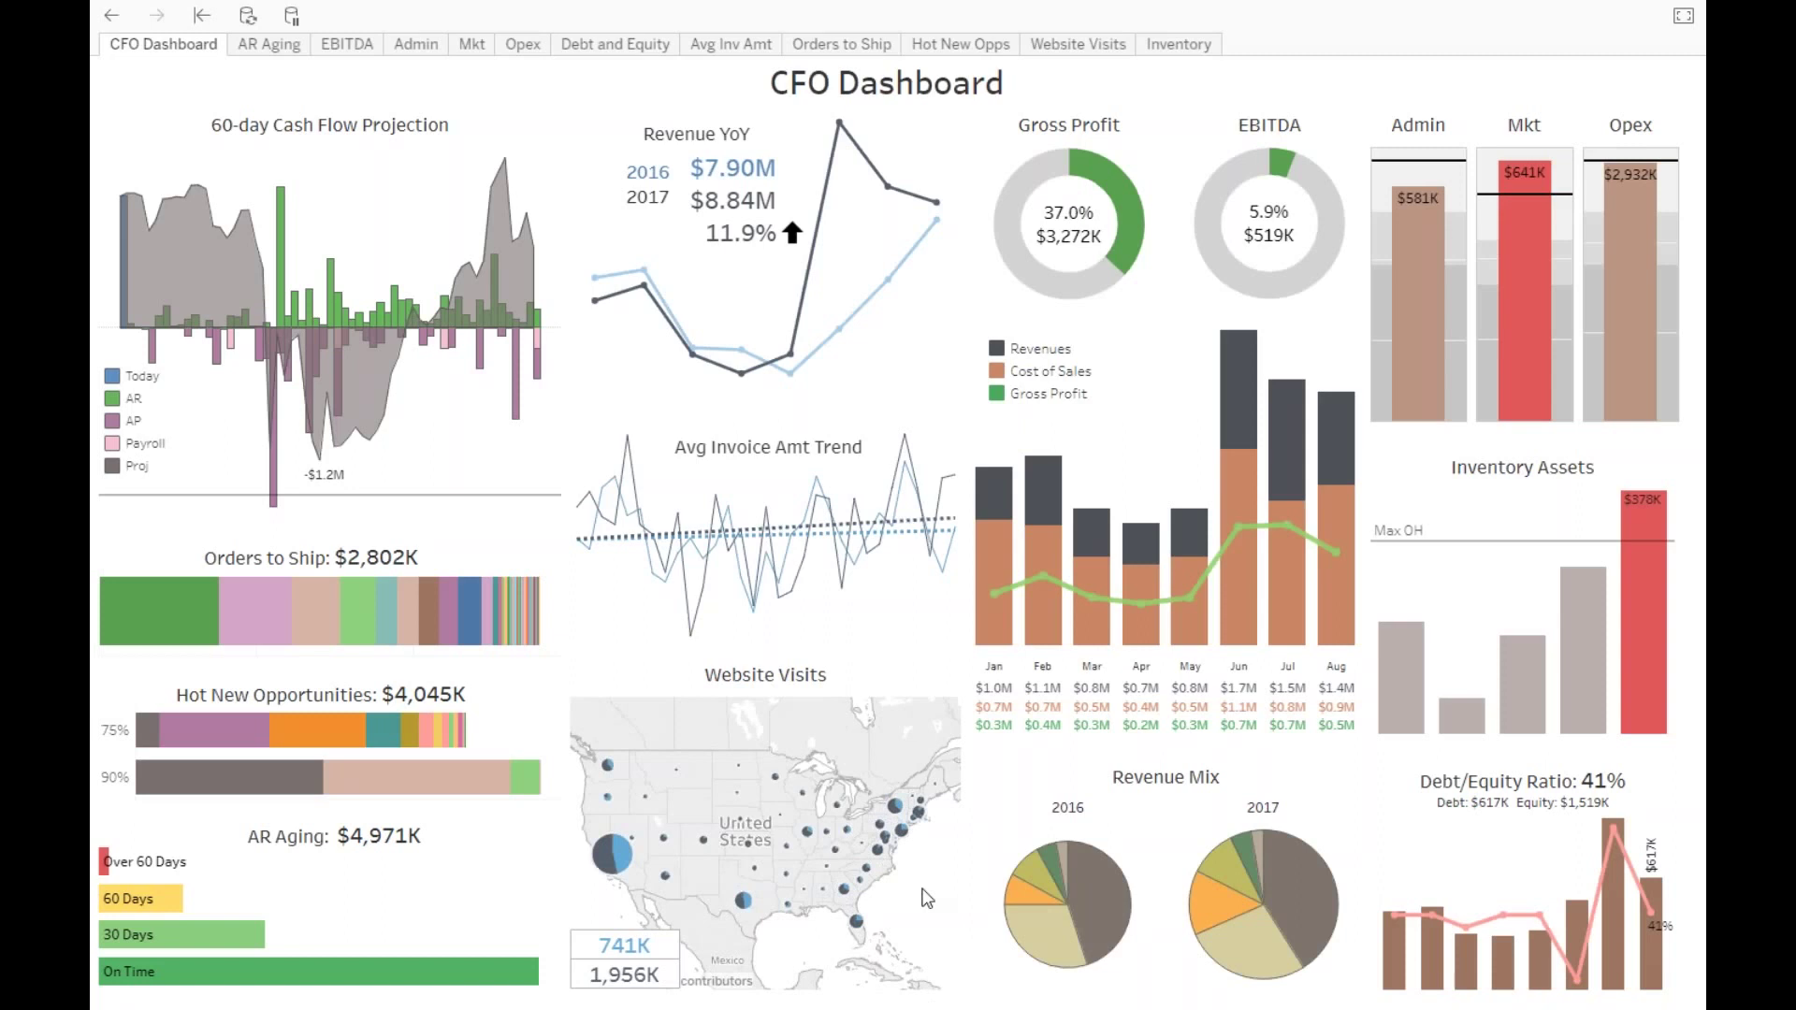
mouse_move(1209, 229)
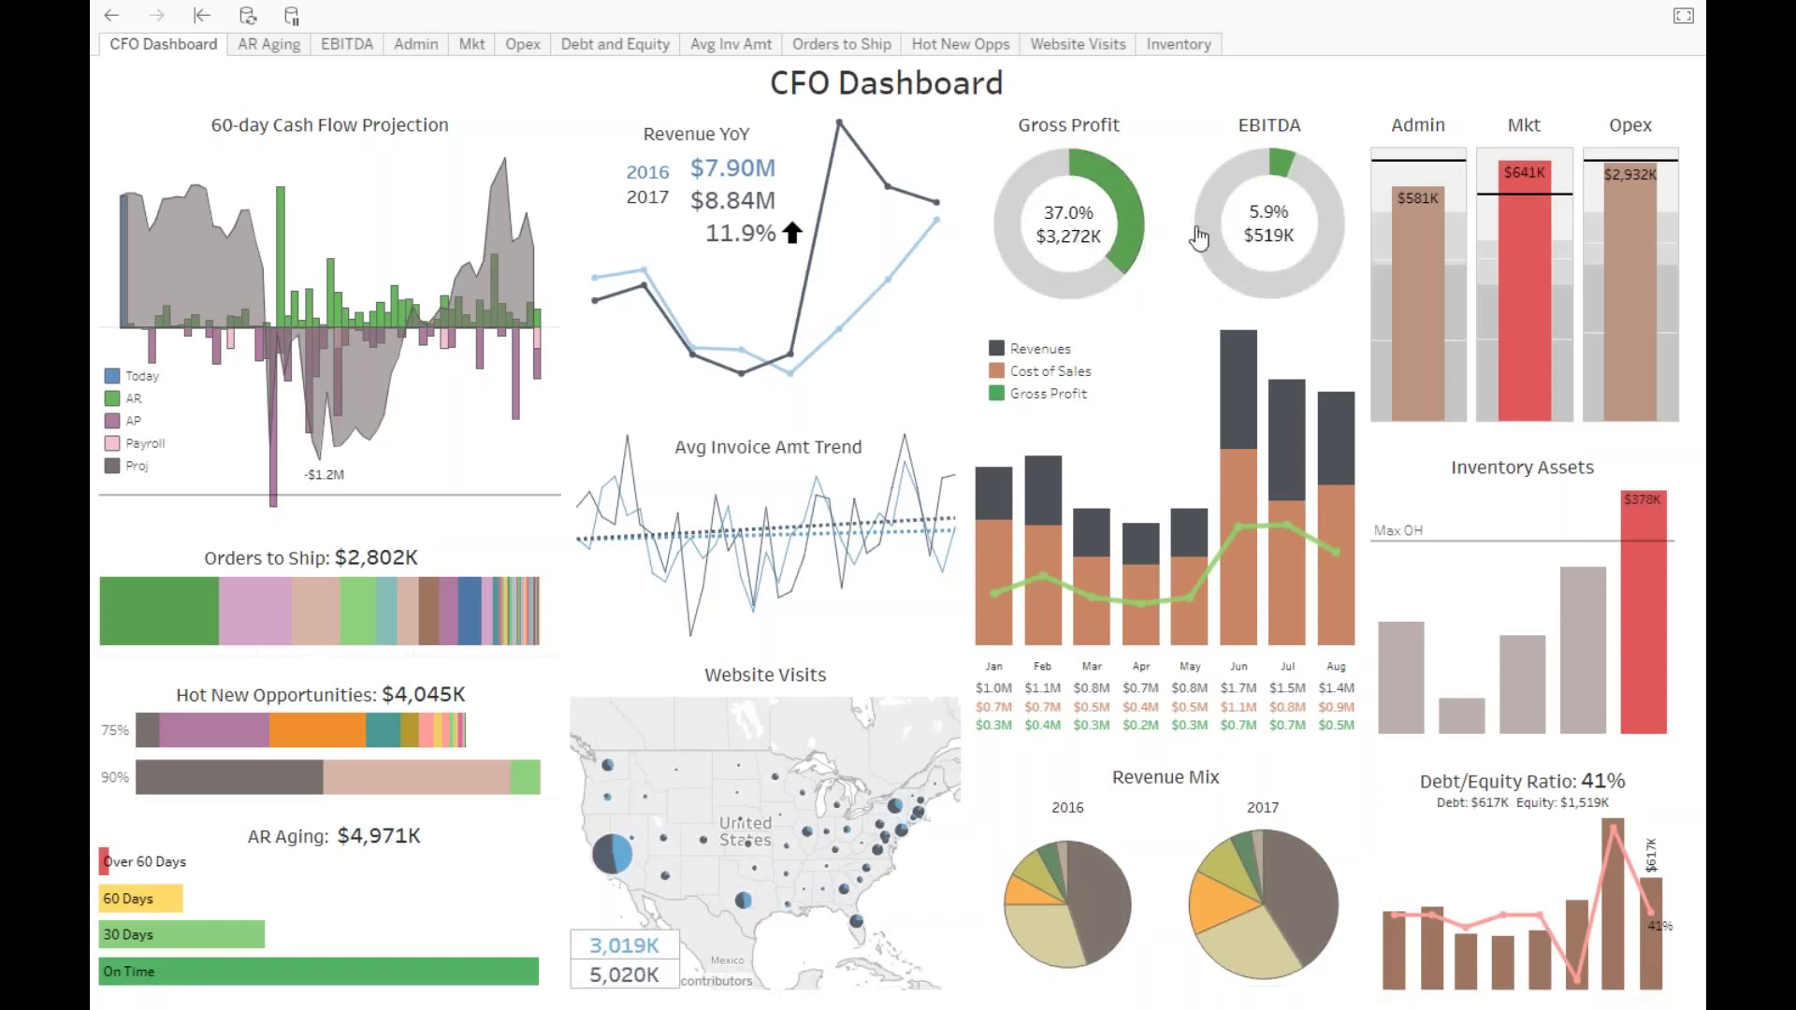
left_click(1282, 175)
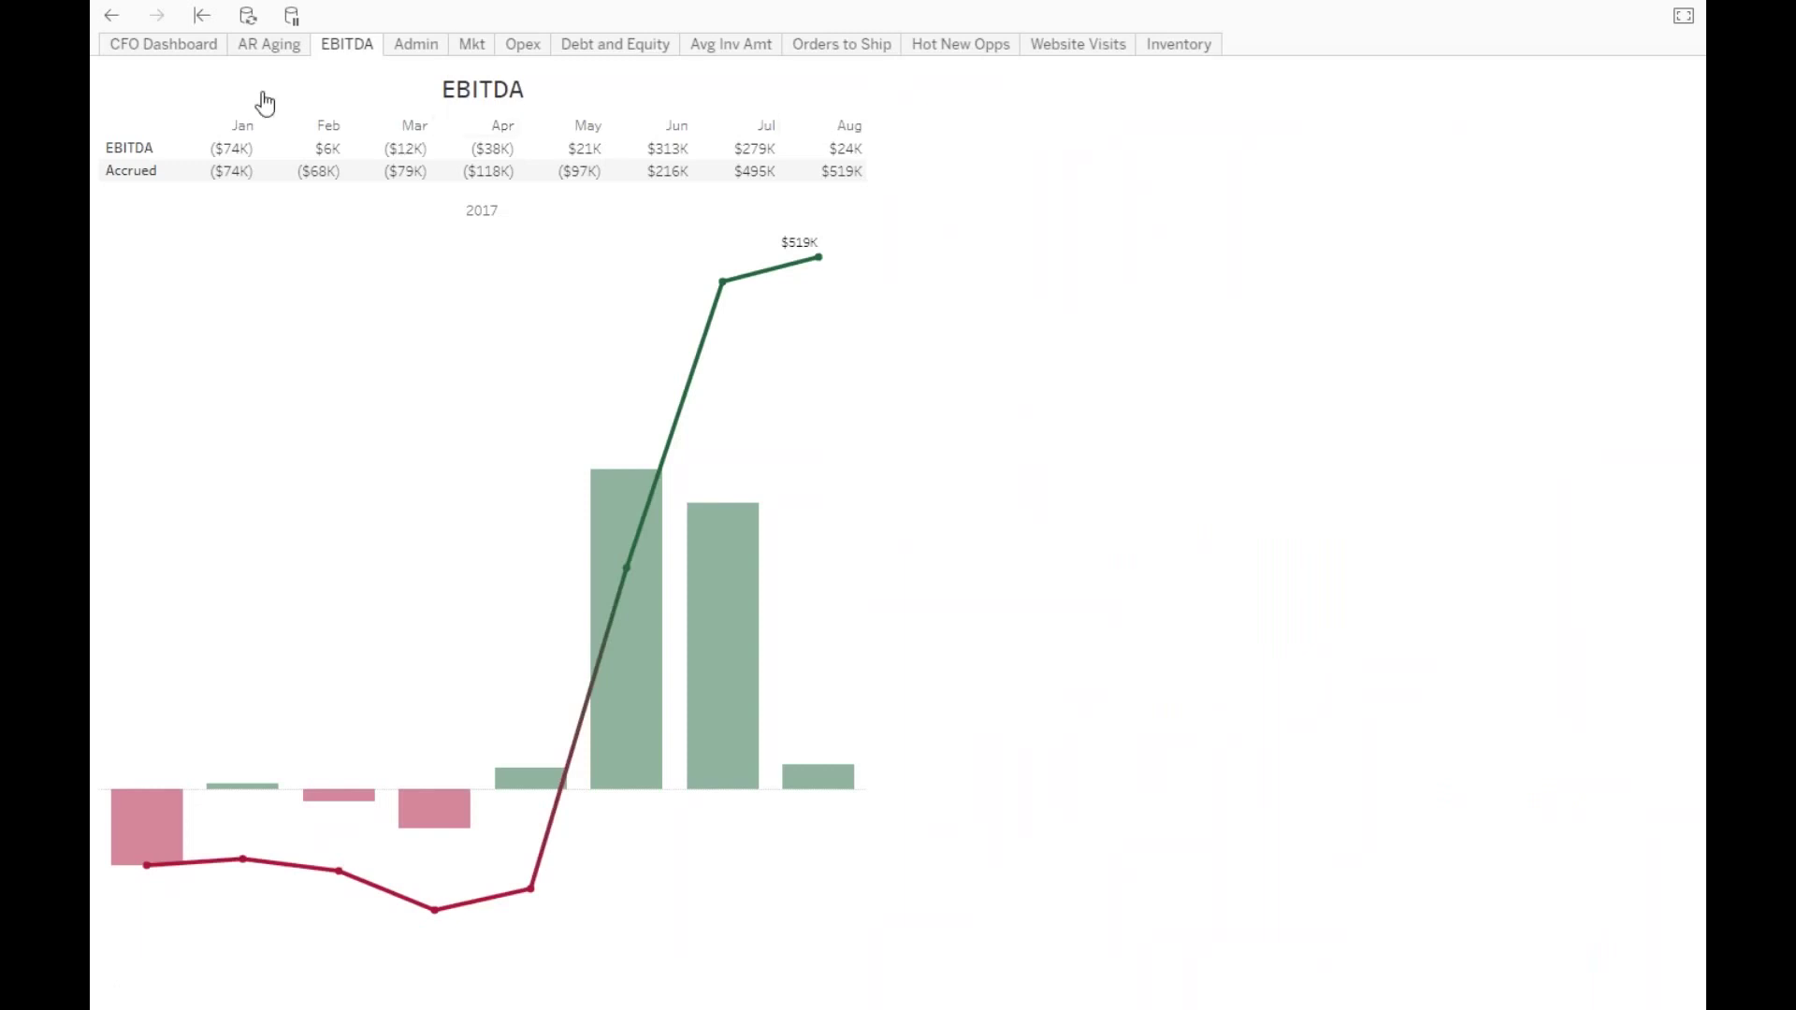
left_click(183, 47)
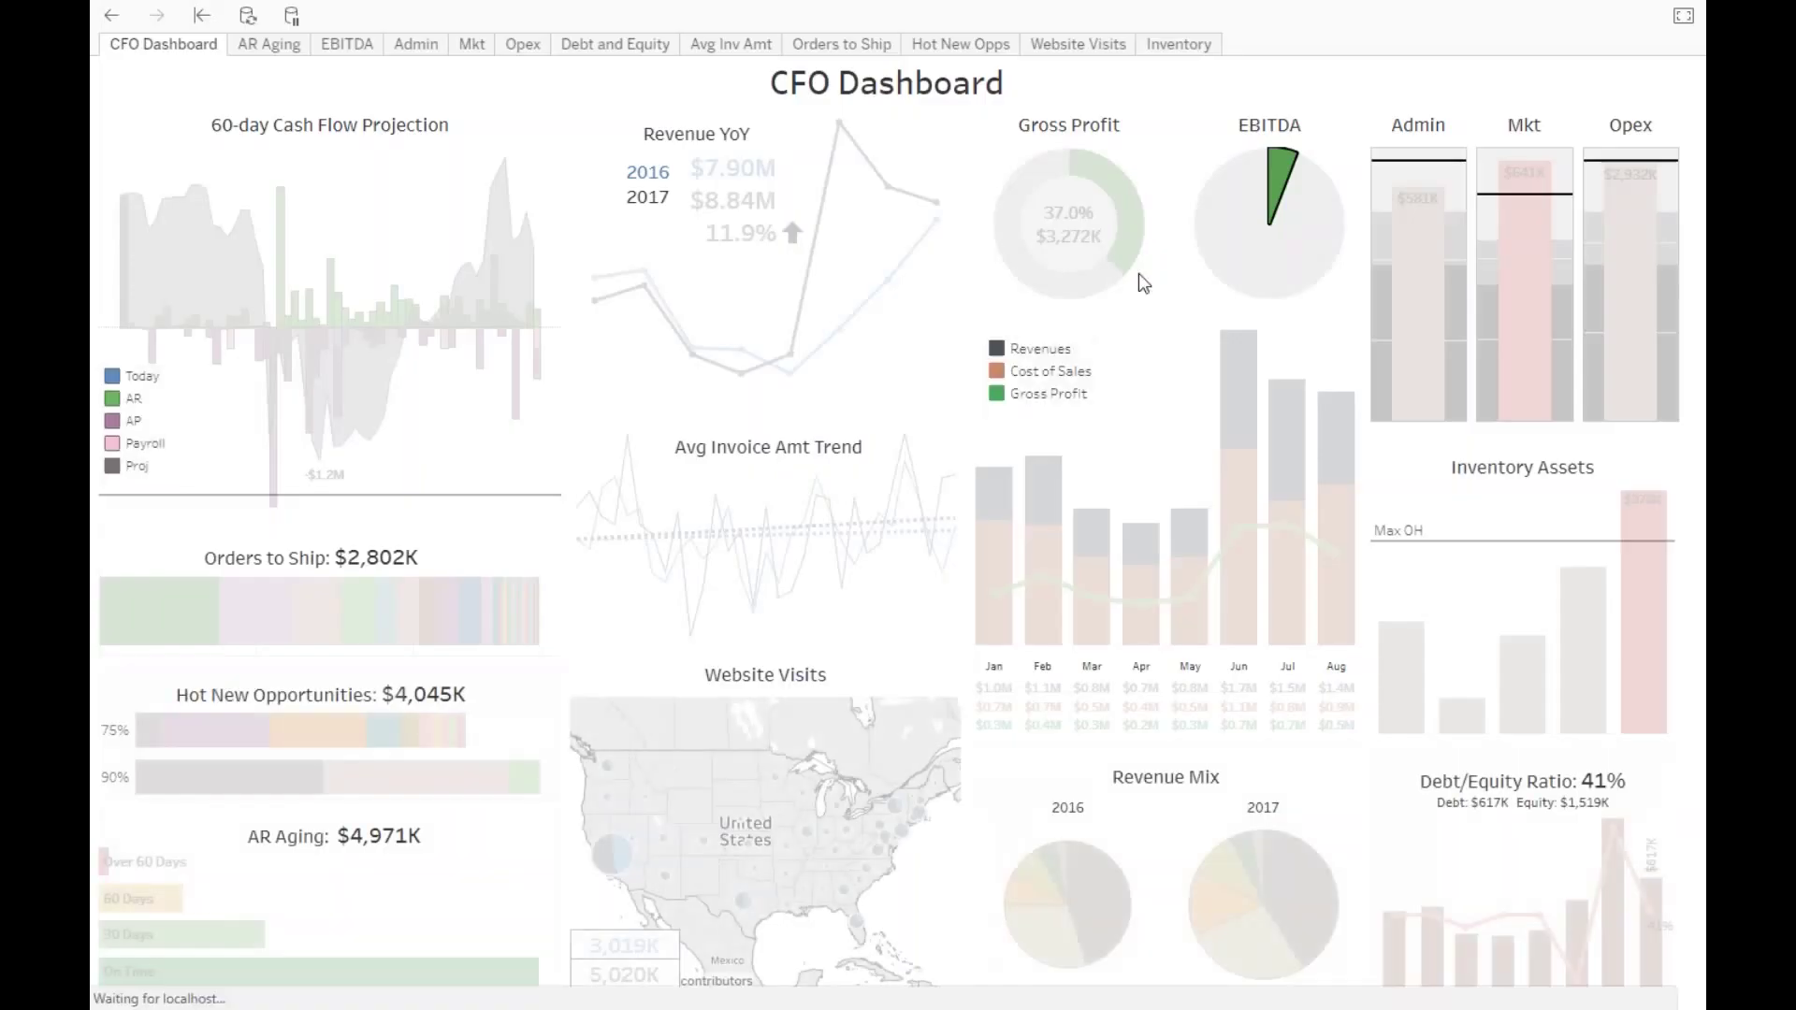
left_click(1282, 183)
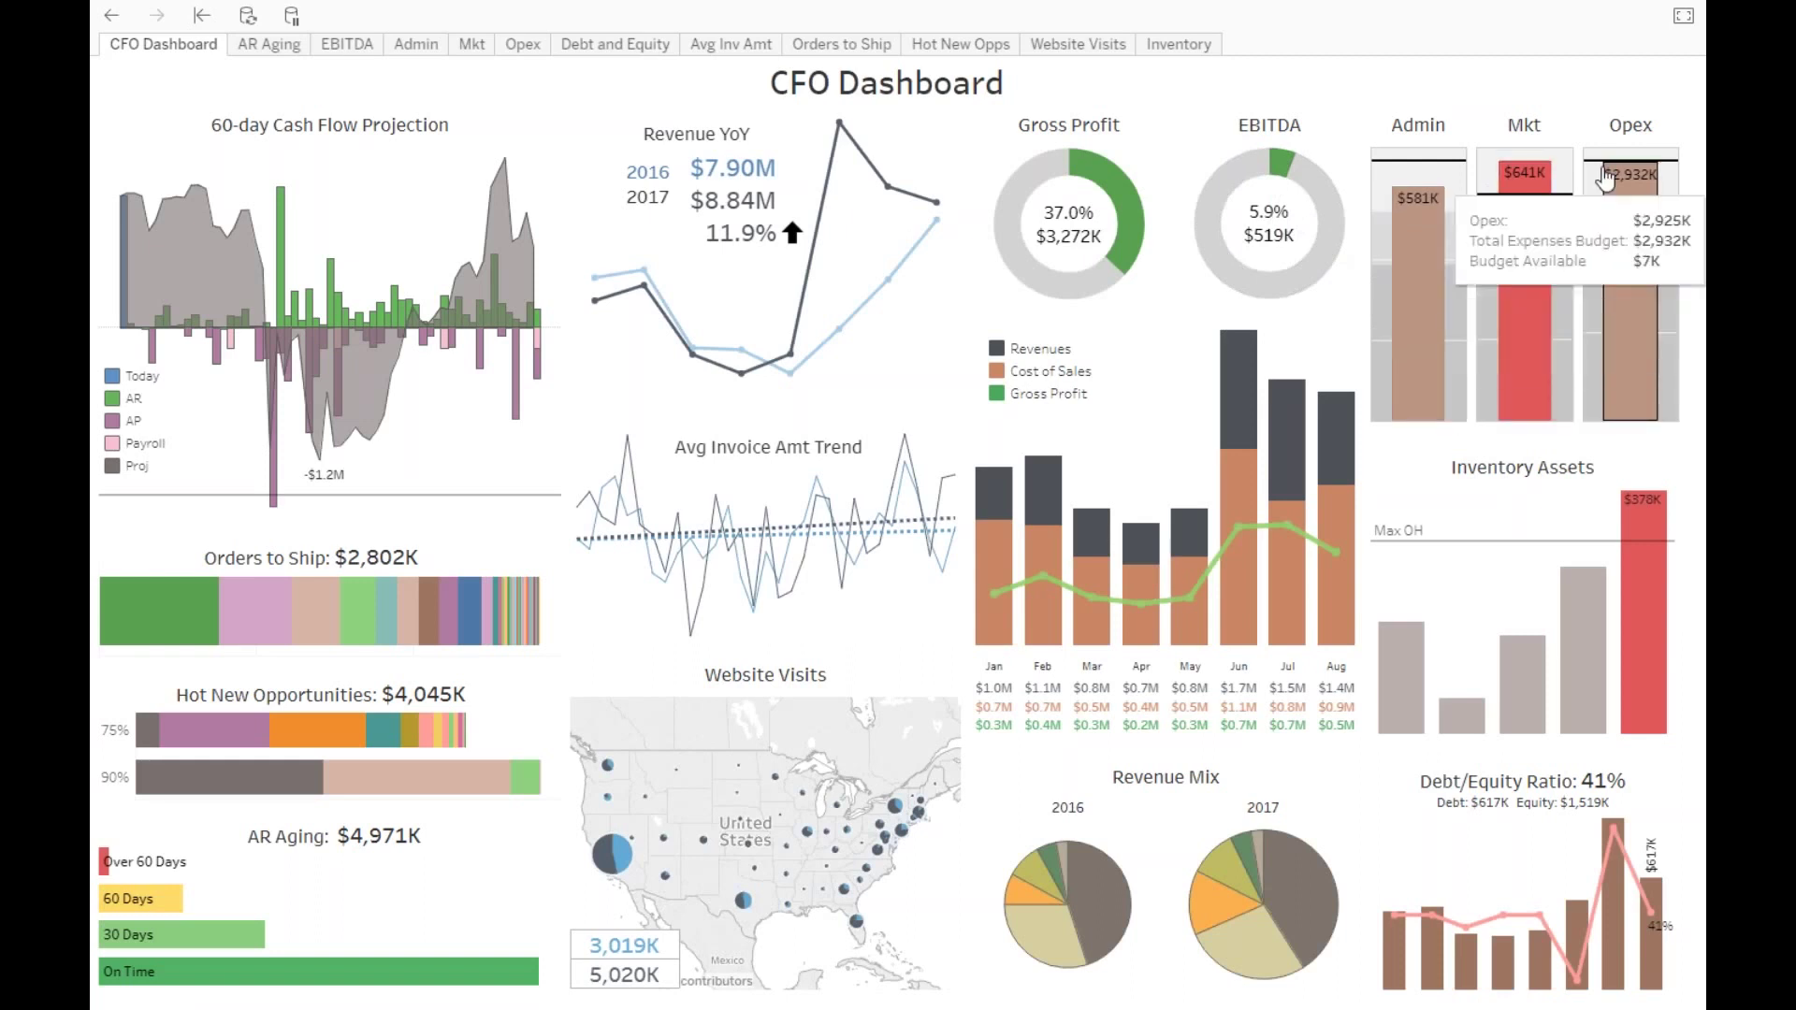
mouse_move(1484, 408)
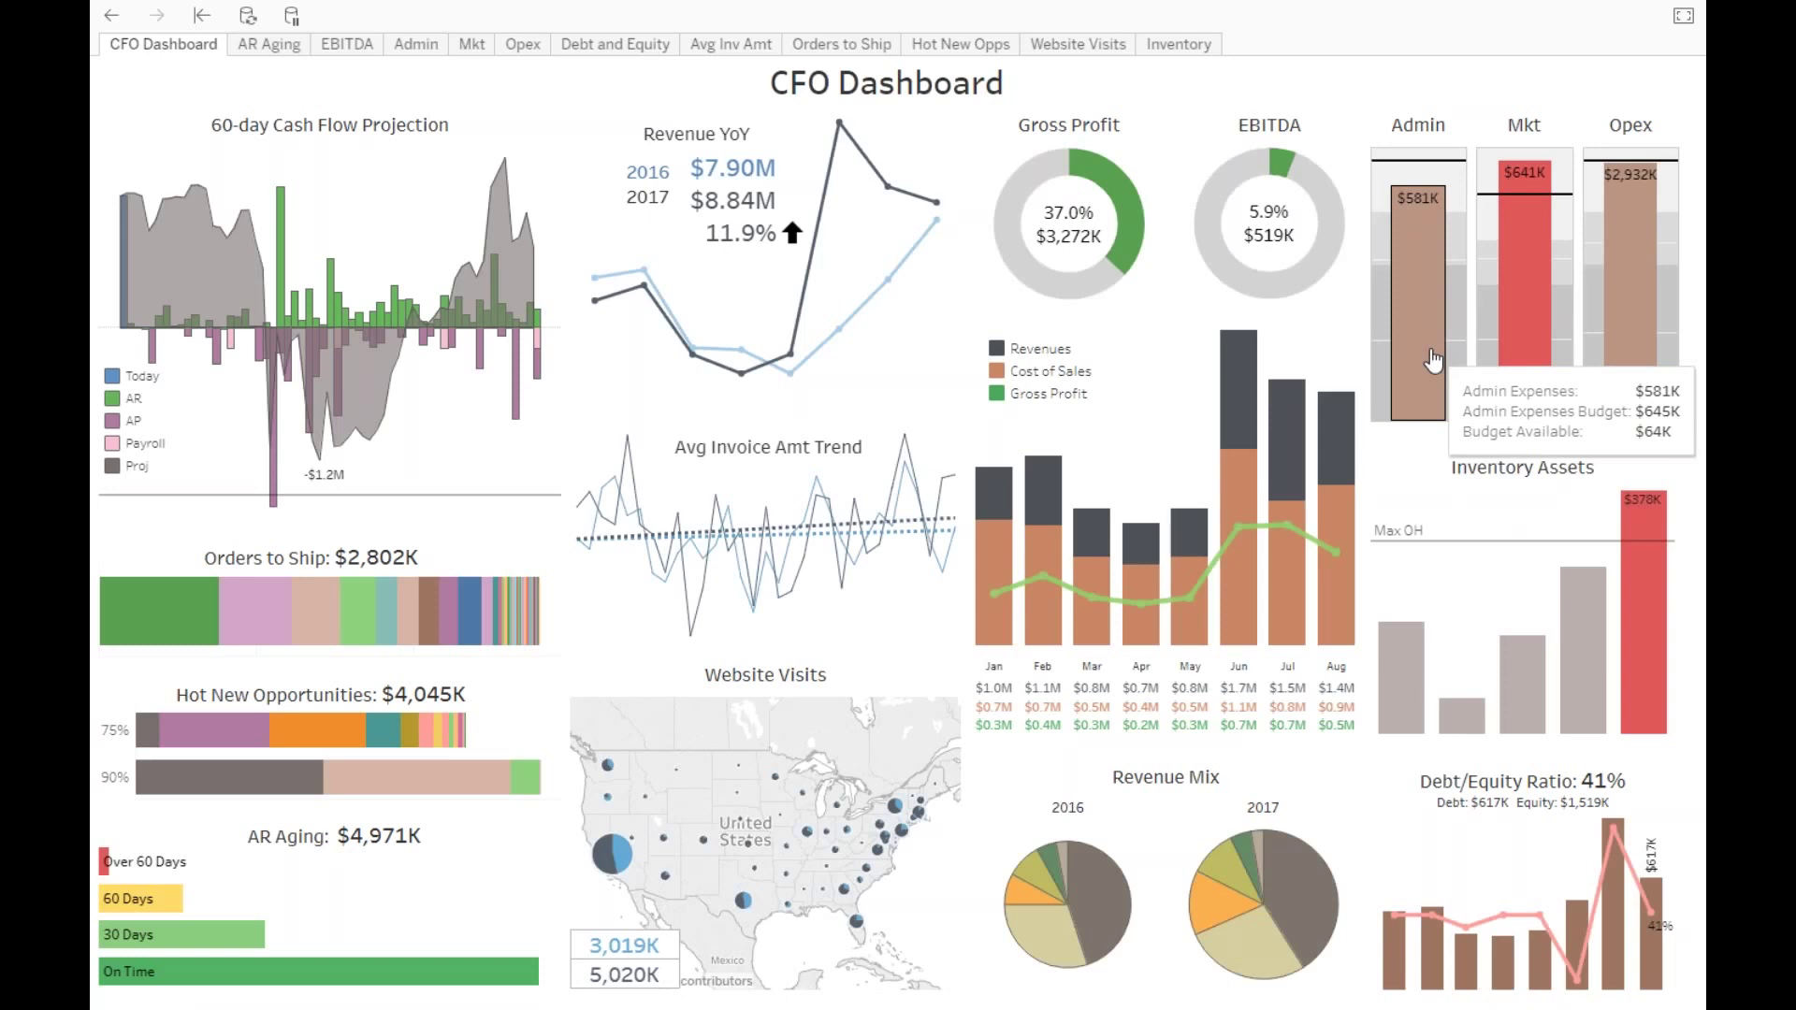
mouse_move(1527, 365)
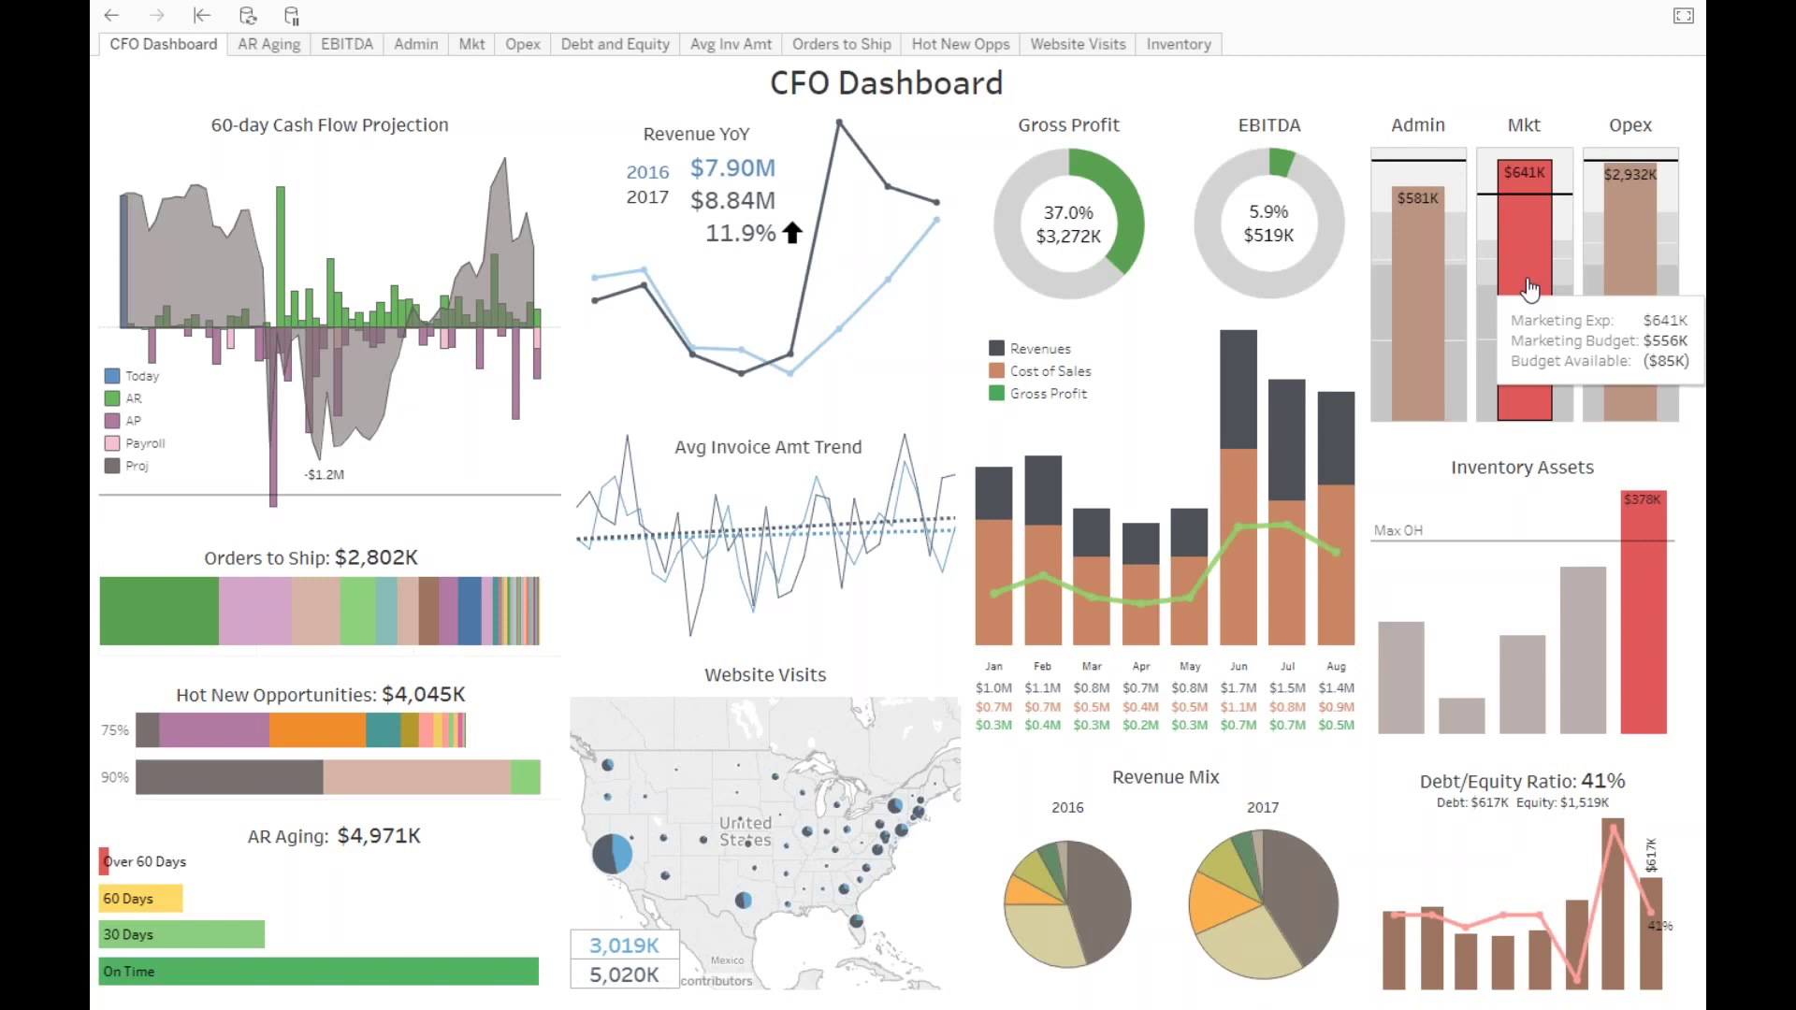
mouse_move(1567, 203)
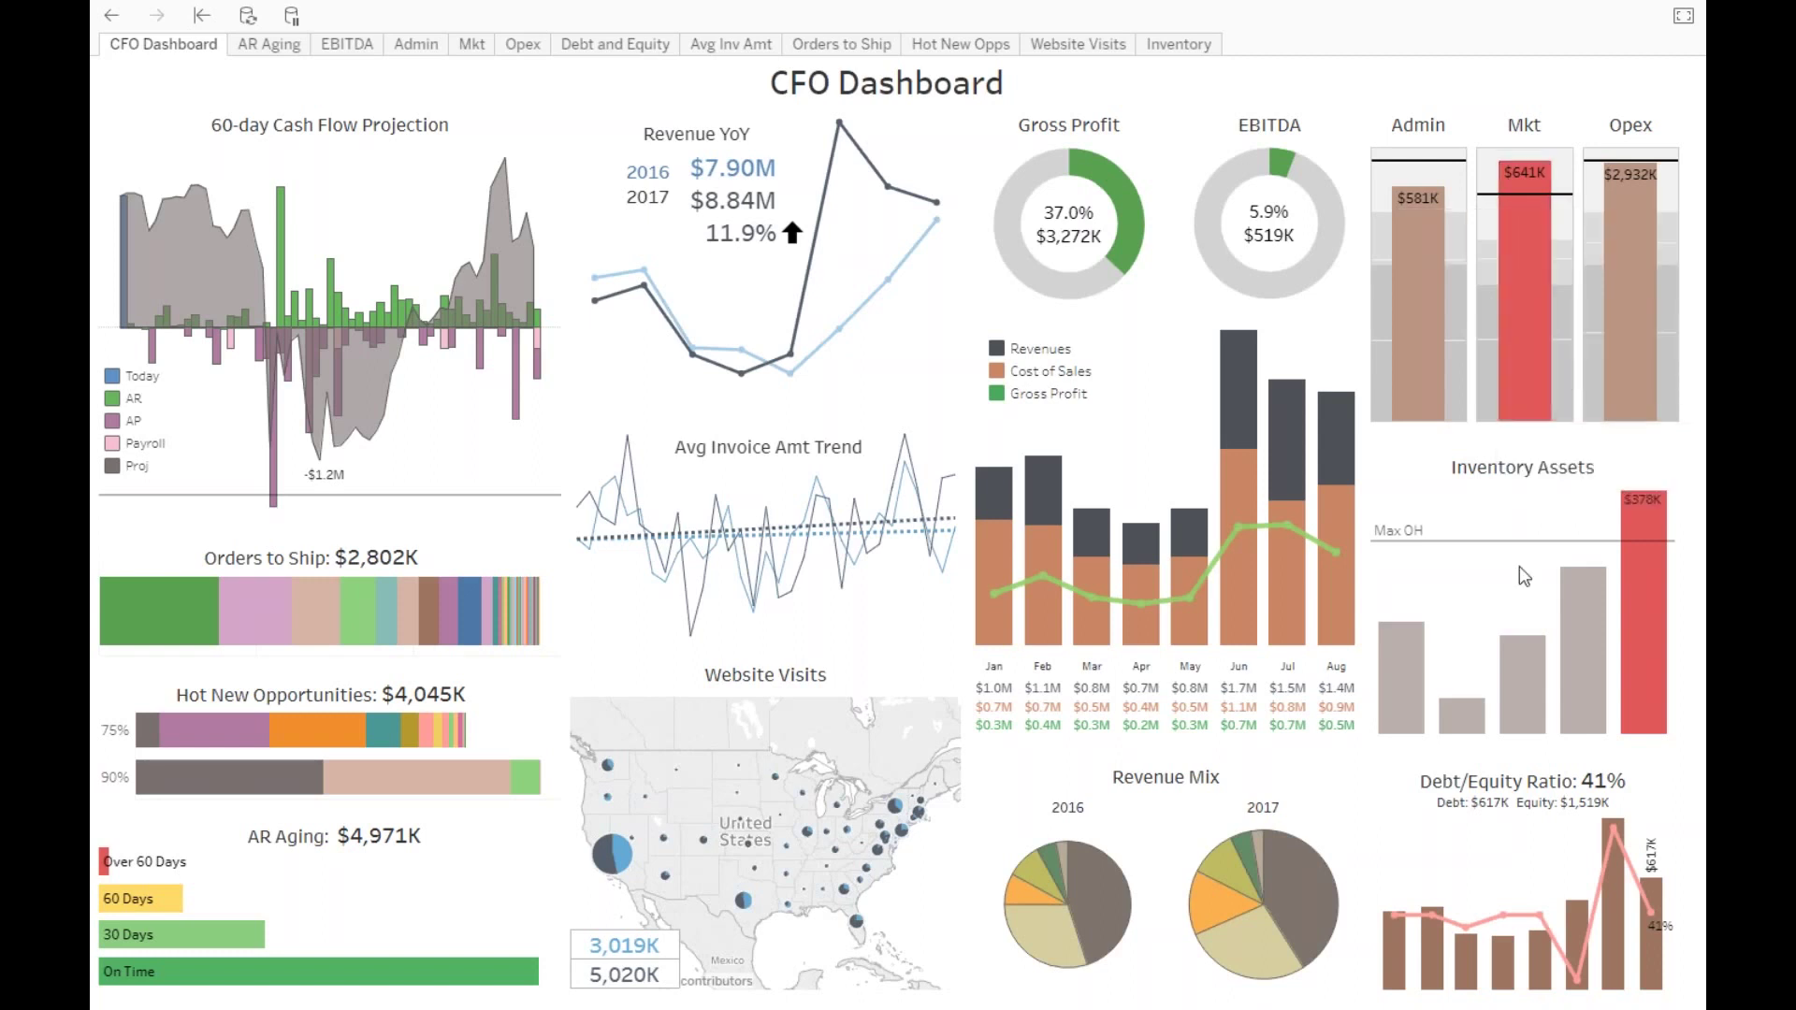
mouse_move(1537, 613)
mouse_move(1439, 726)
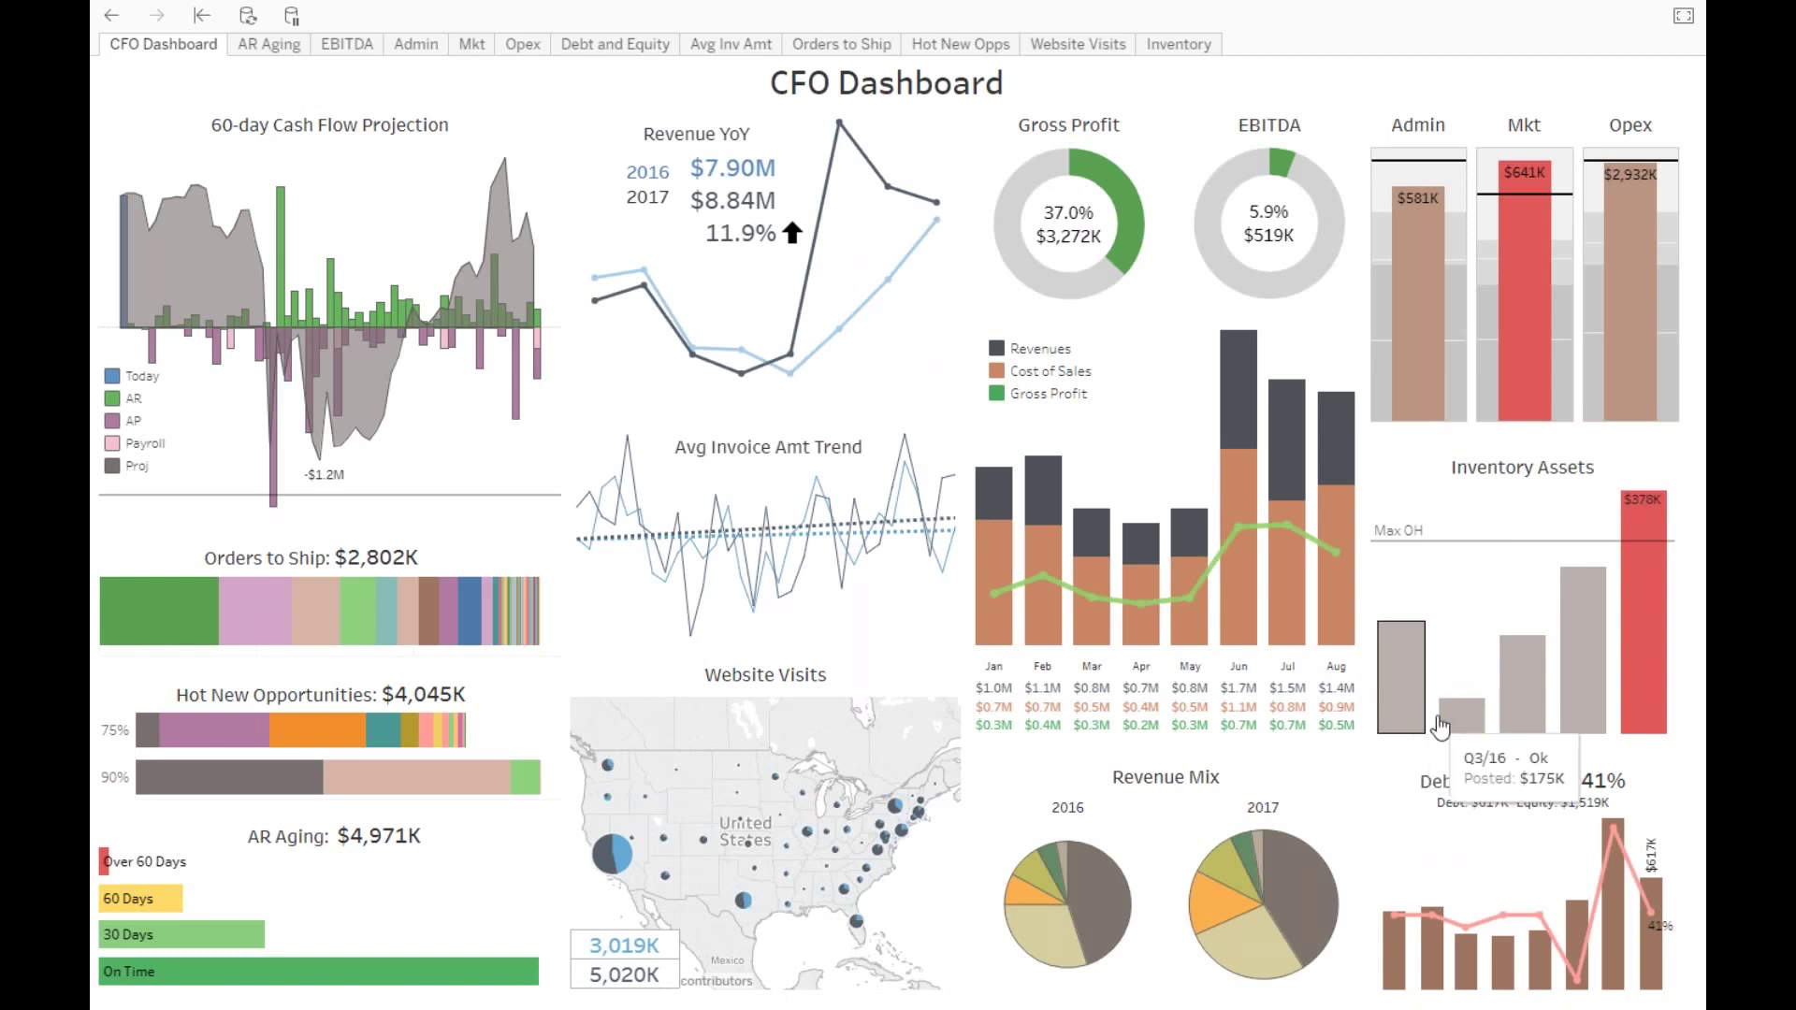
mouse_move(1648, 633)
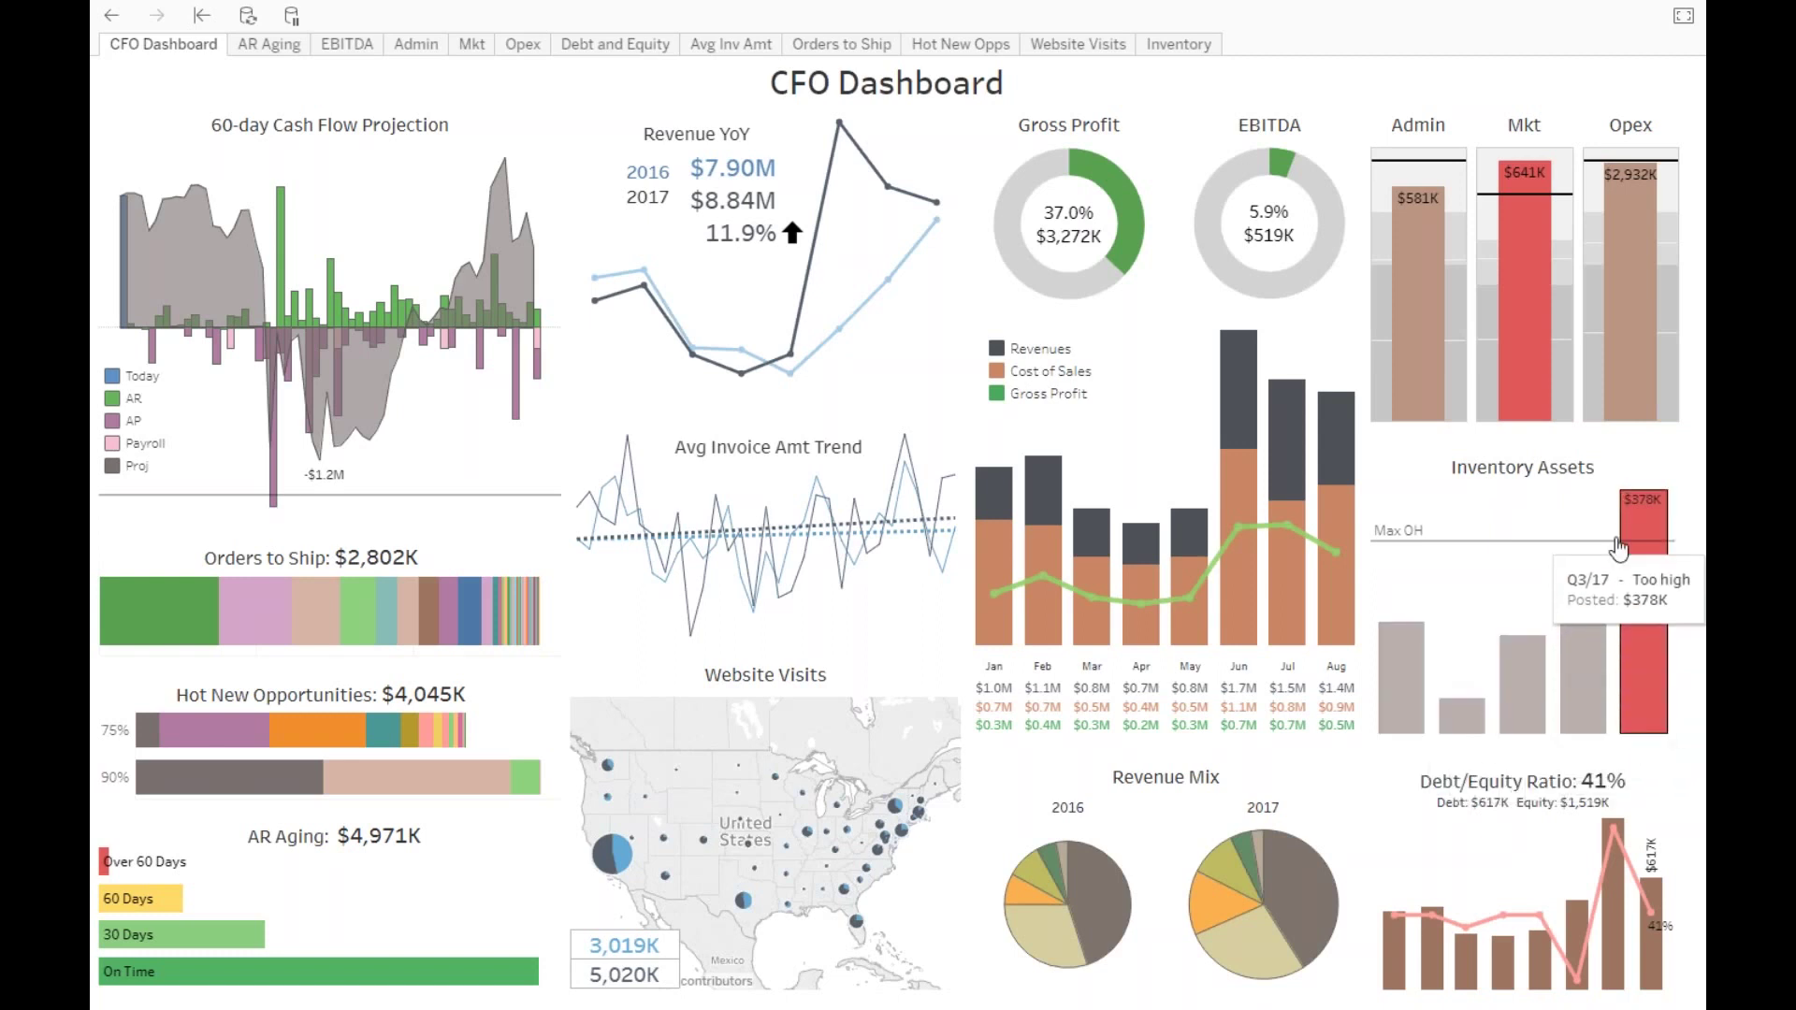
mouse_move(1605, 554)
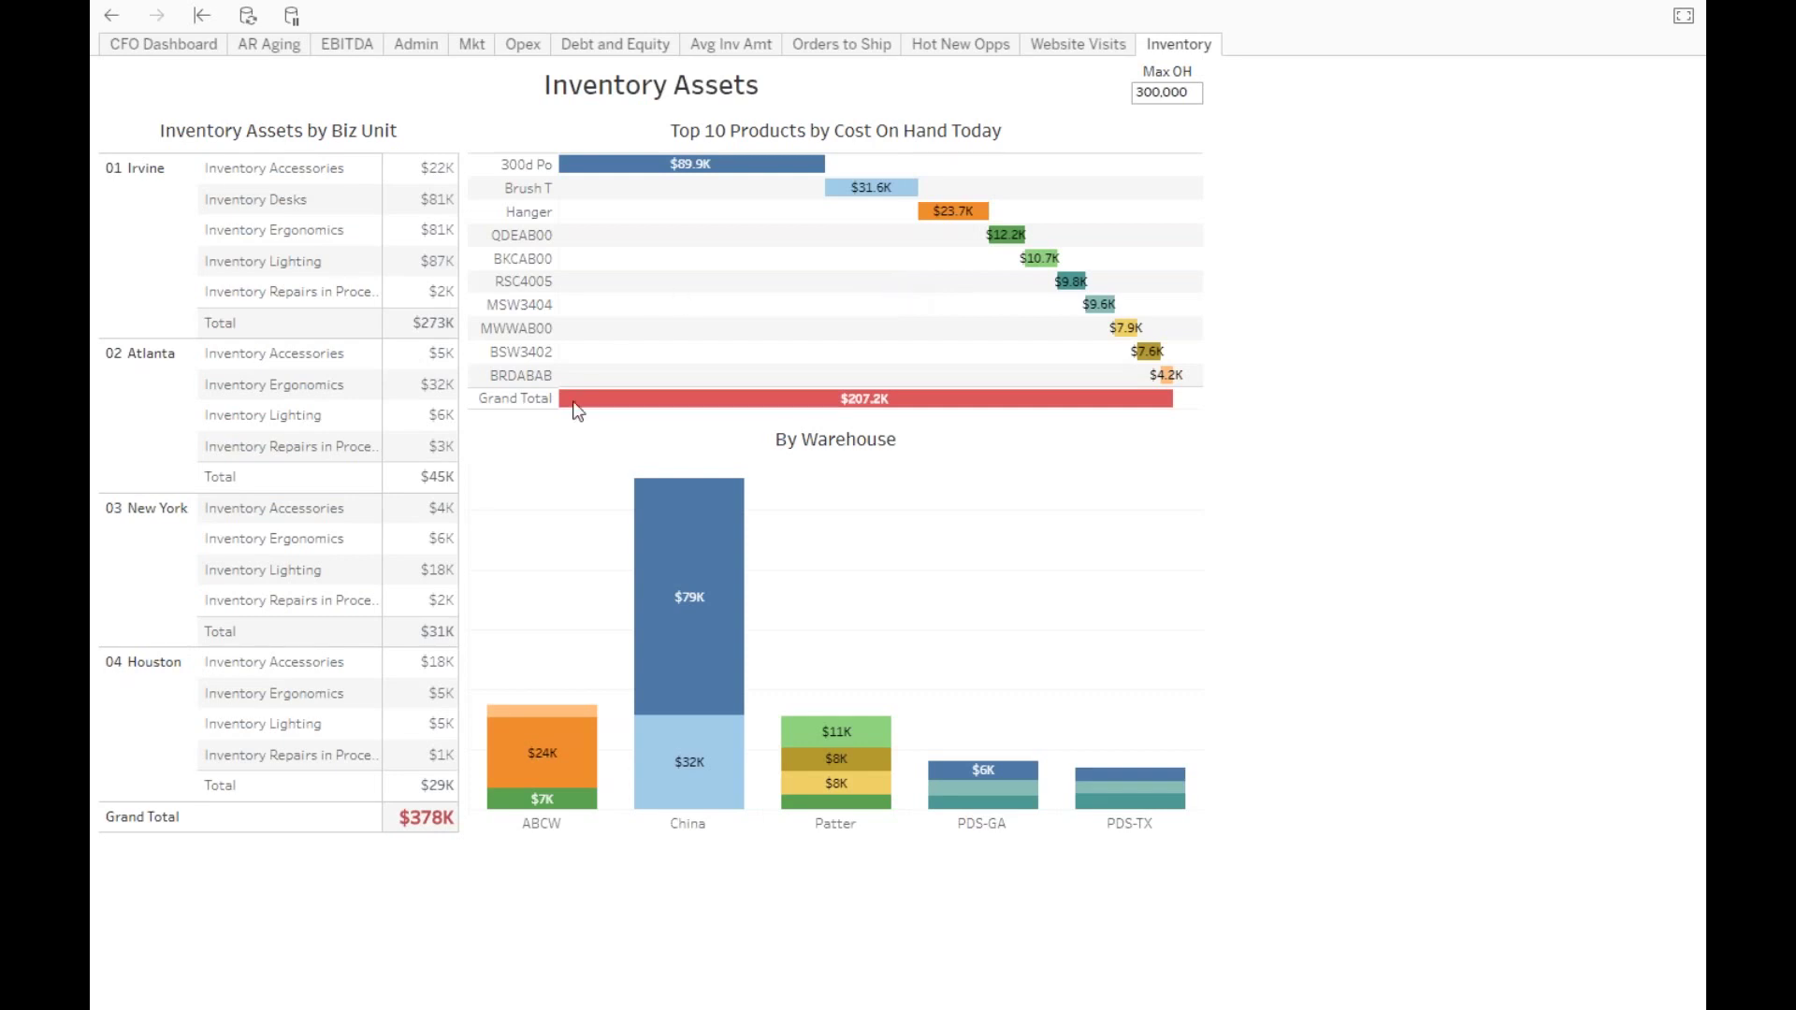
Step: Inspect the Inventory Assets detail, focusing on product 300d Po's warehouse breakdown (China $79K, PDS-GA $6K, PDS-TX $5K)
mouse_move(424, 830)
mouse_move(1128, 346)
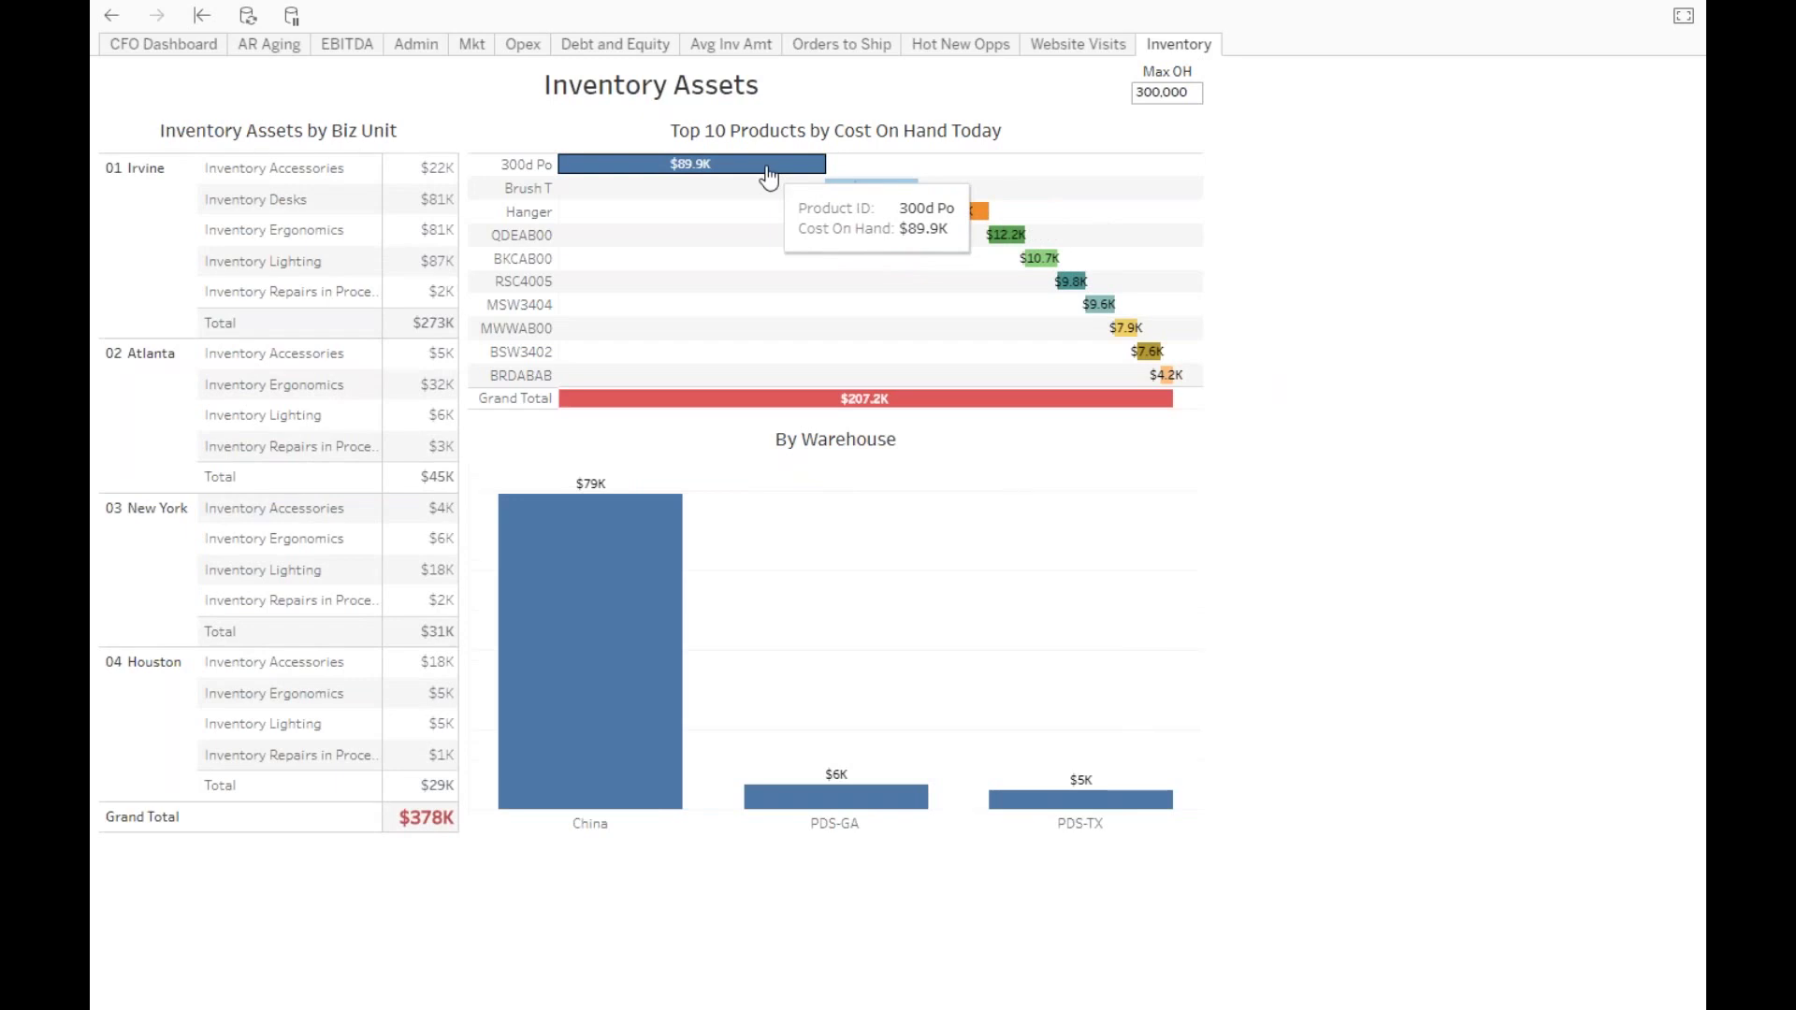
Step: Return to the CFO Dashboard, where Inventory Assets shows $378K against the Max OH line
left_click(166, 43)
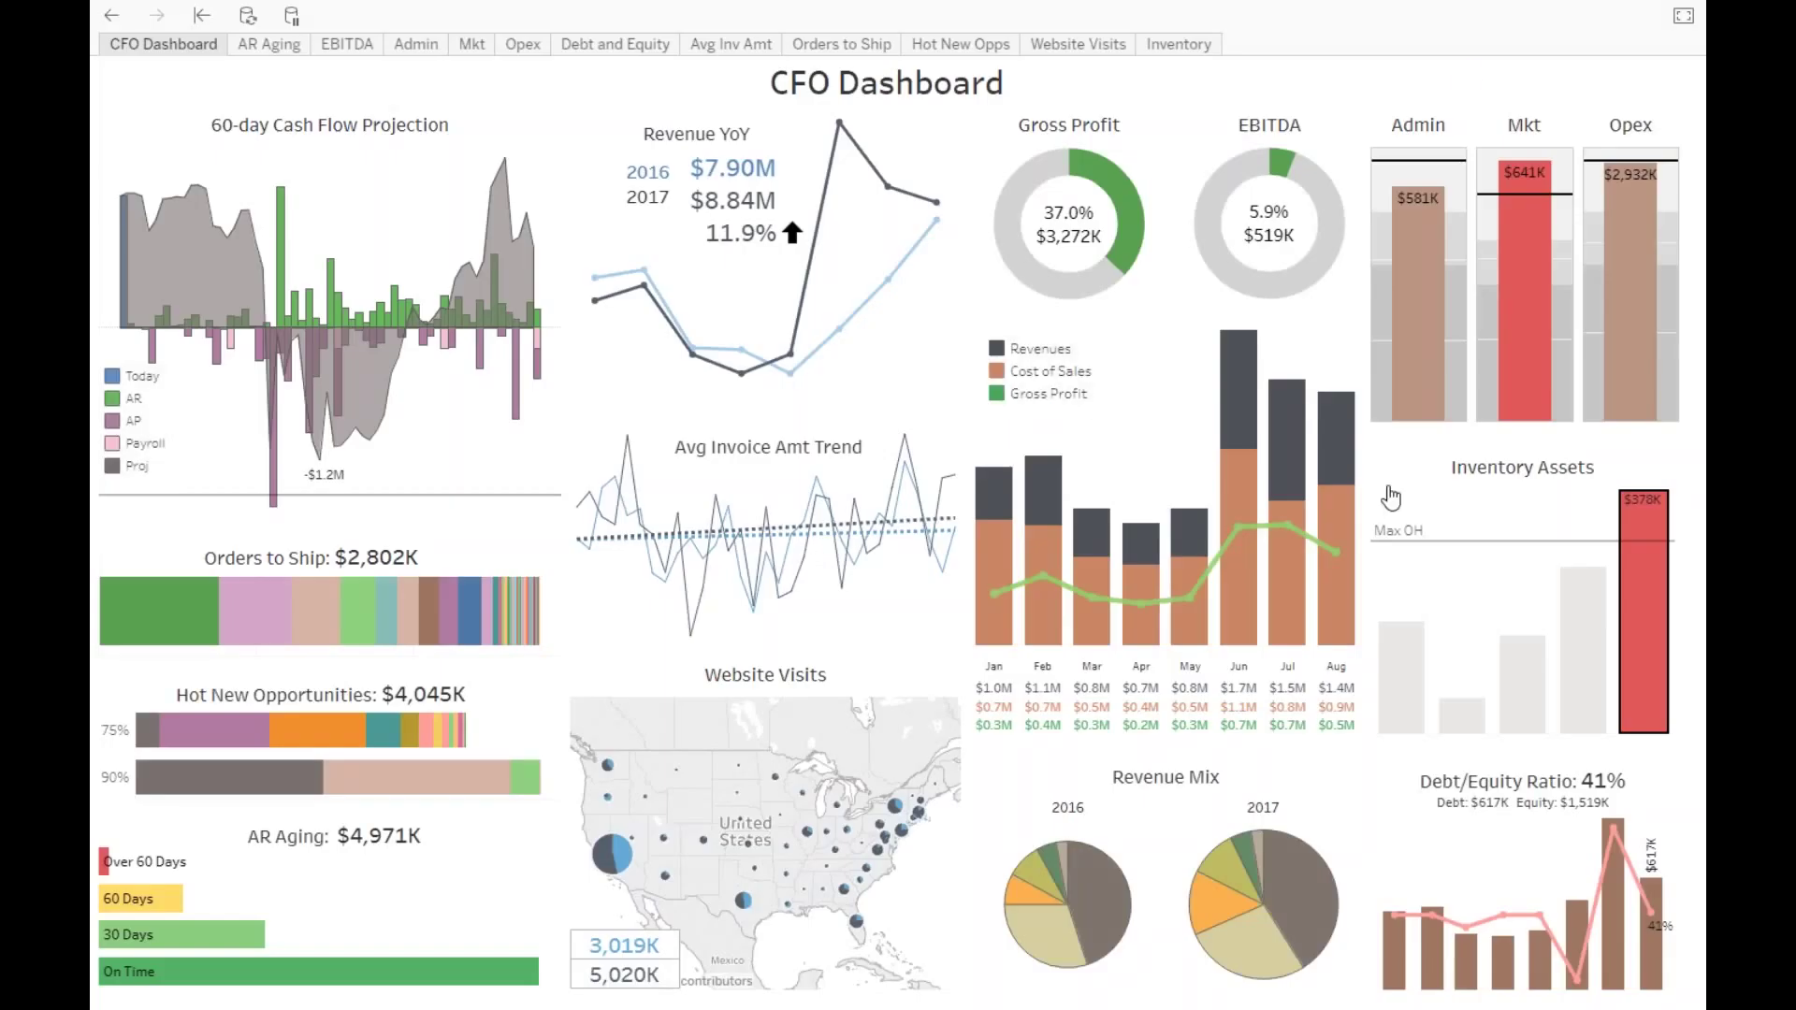